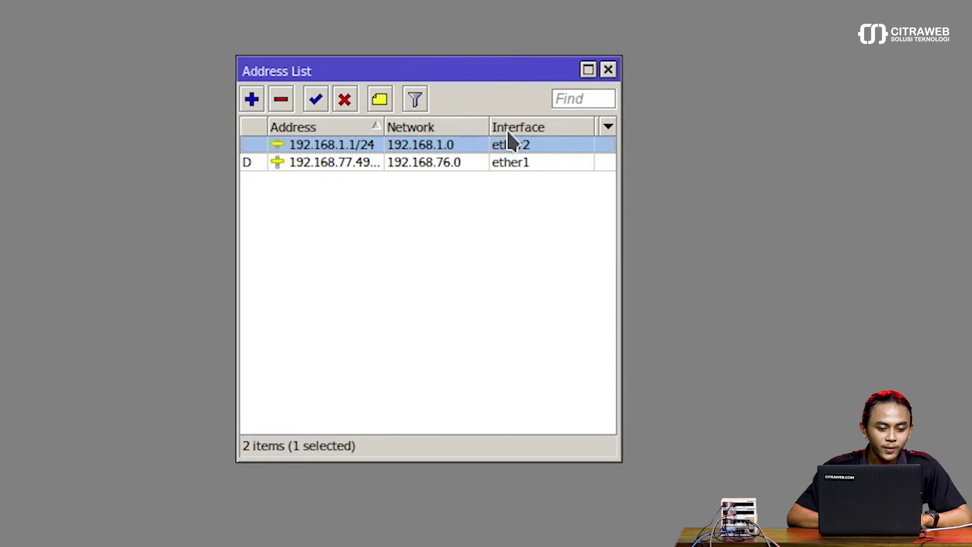
Close the address list and add the OSPF network 192.168.1.0/24 in the backbone area
left_click(610, 68)
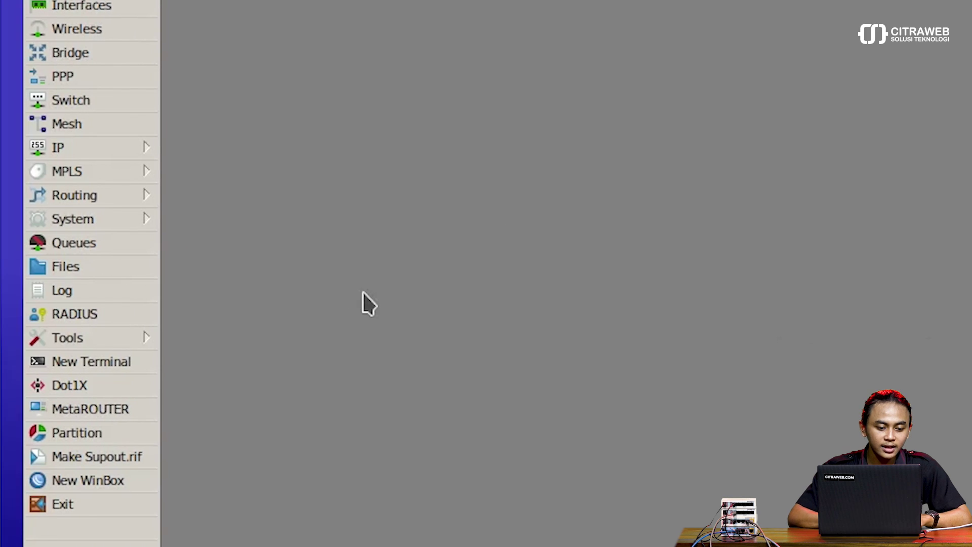
mouse_move(97, 195)
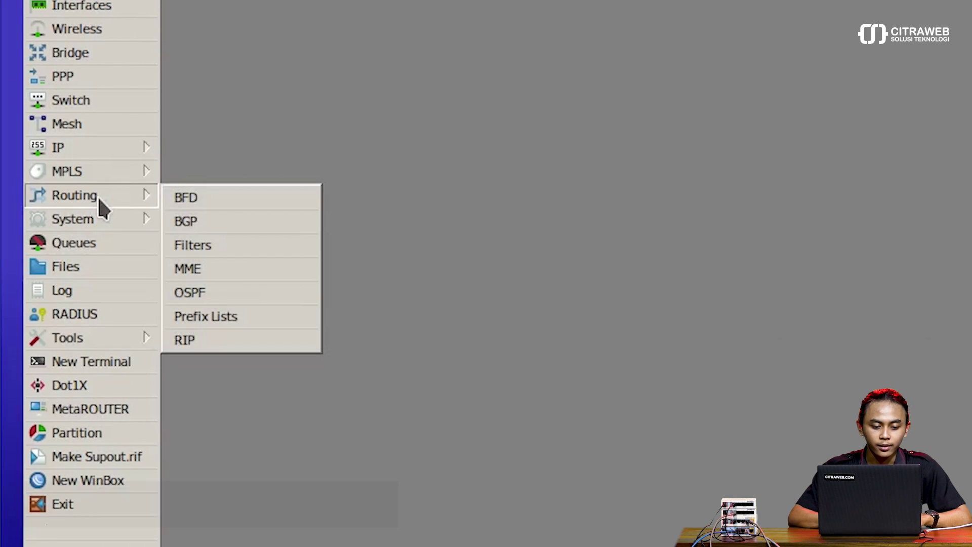
left_click(212, 290)
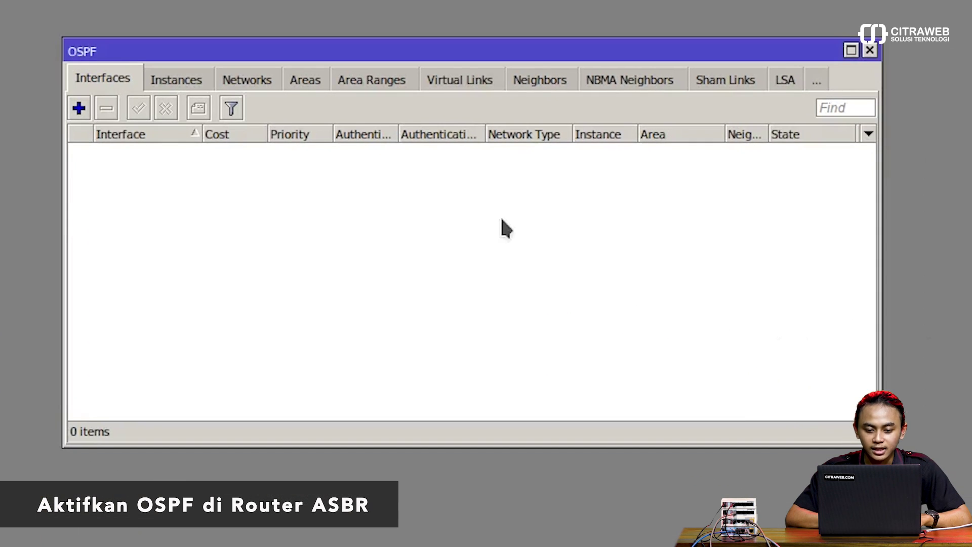
left_click(259, 84)
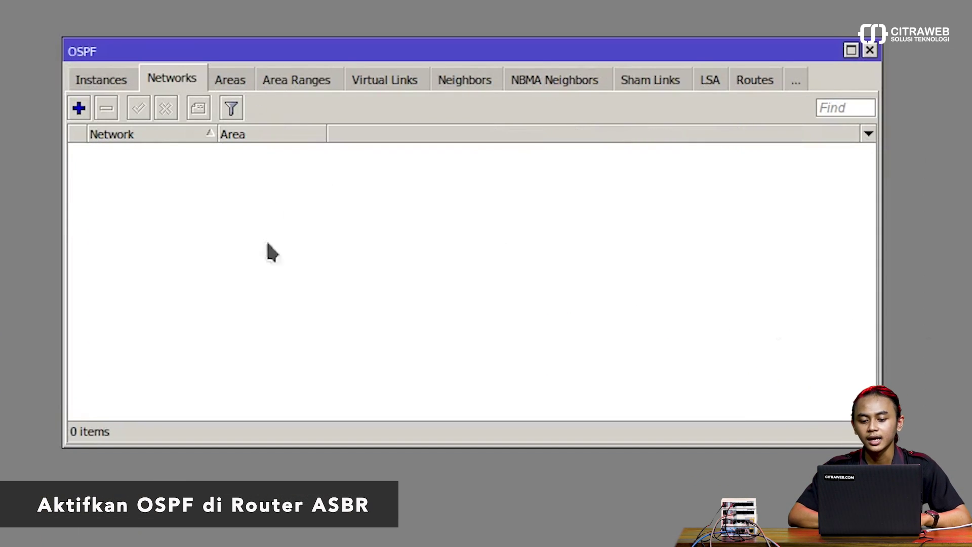
left_click(79, 108)
type("19")
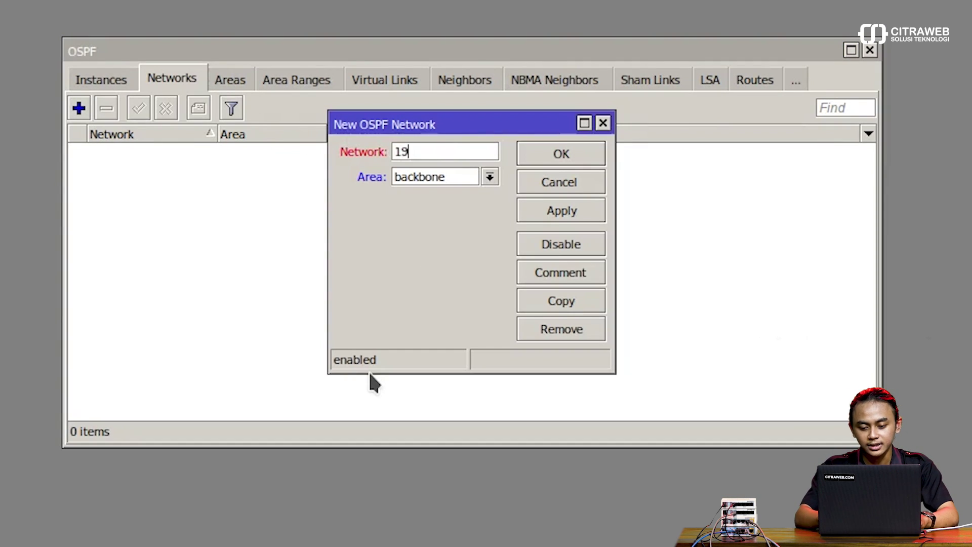
type("2.168.1.")
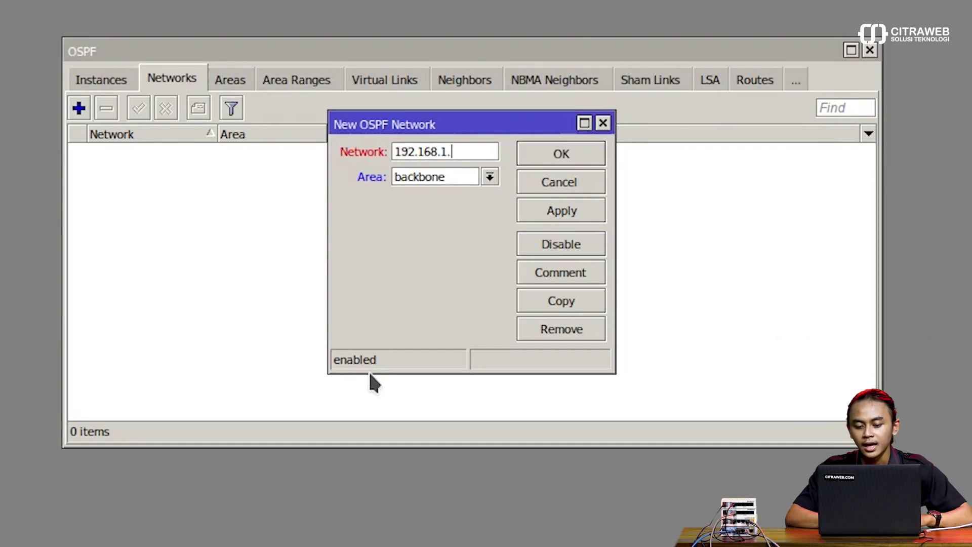
type("0/24")
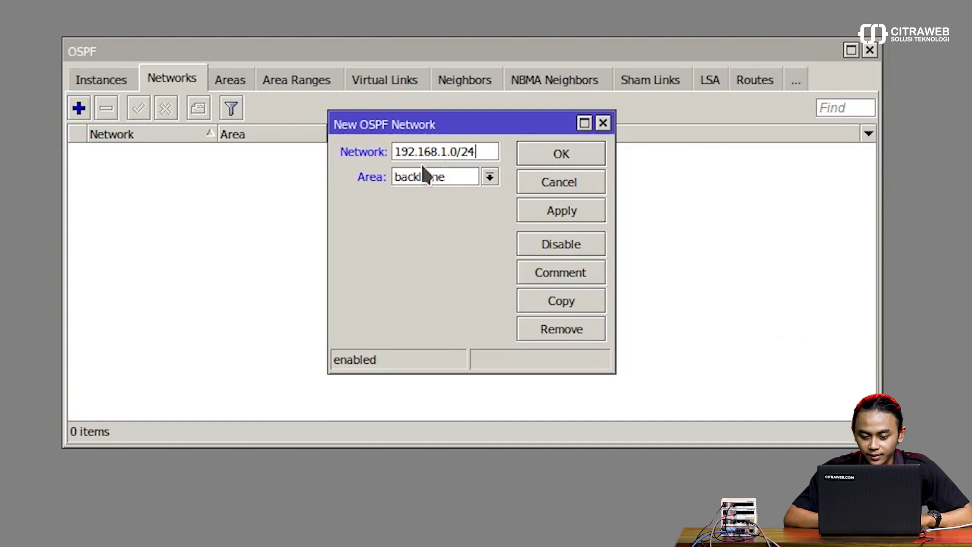
left_click(570, 212)
left_click(548, 151)
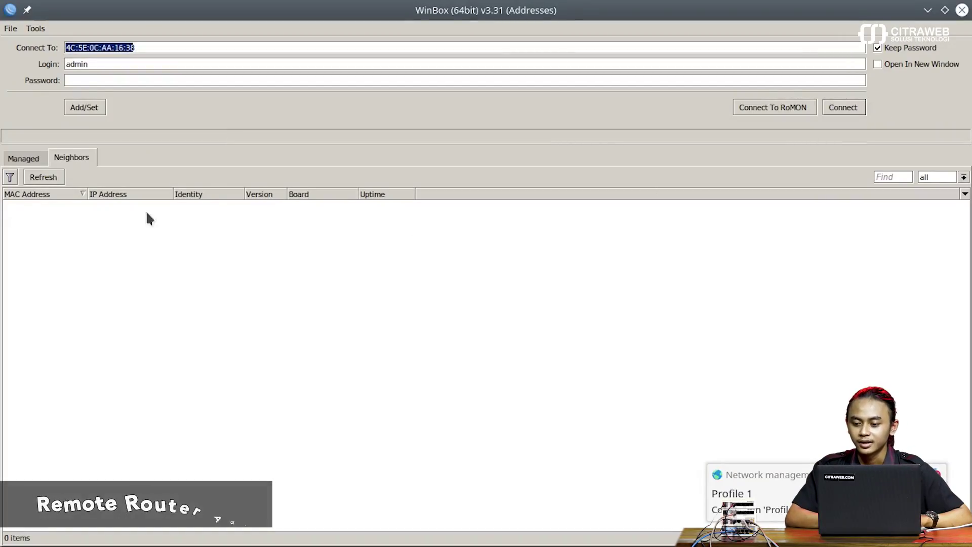
Connect to the discovered RB951Ui-2HnD router without changing its password, and maximize the session window
left_click(44, 177)
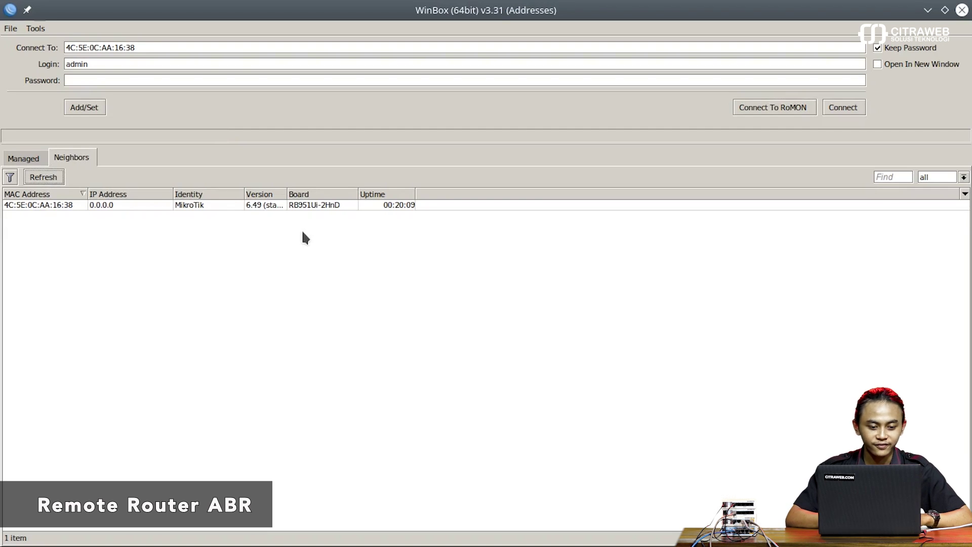
left_click(46, 205)
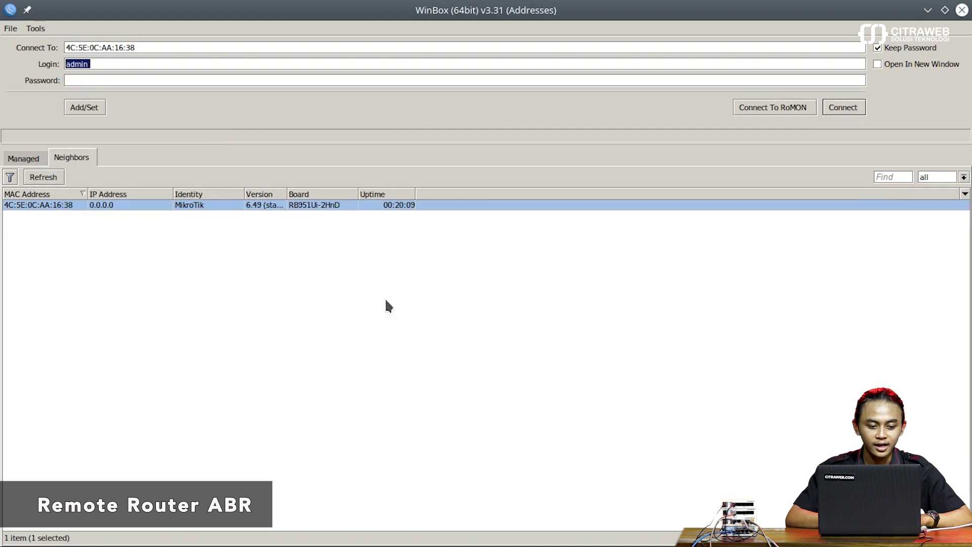
left_click(842, 108)
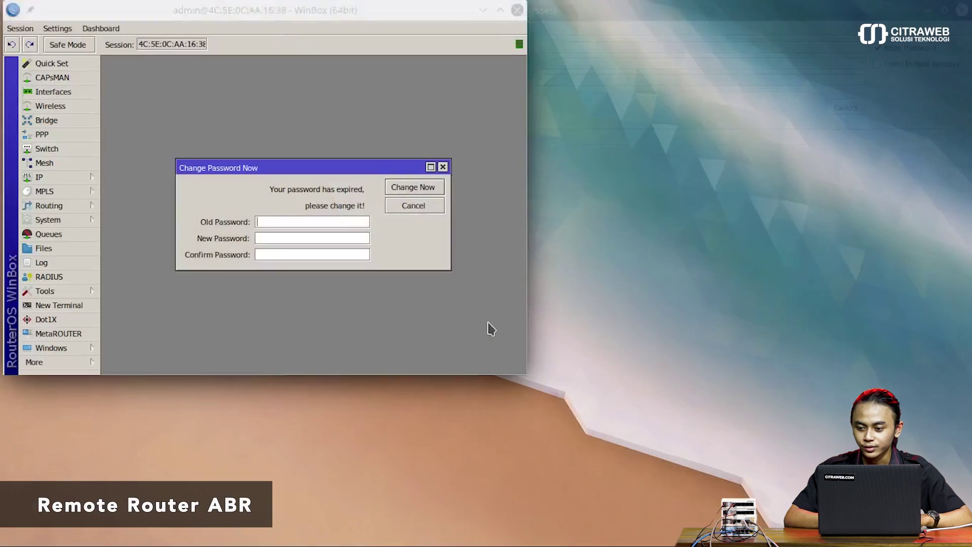
left_click(444, 167)
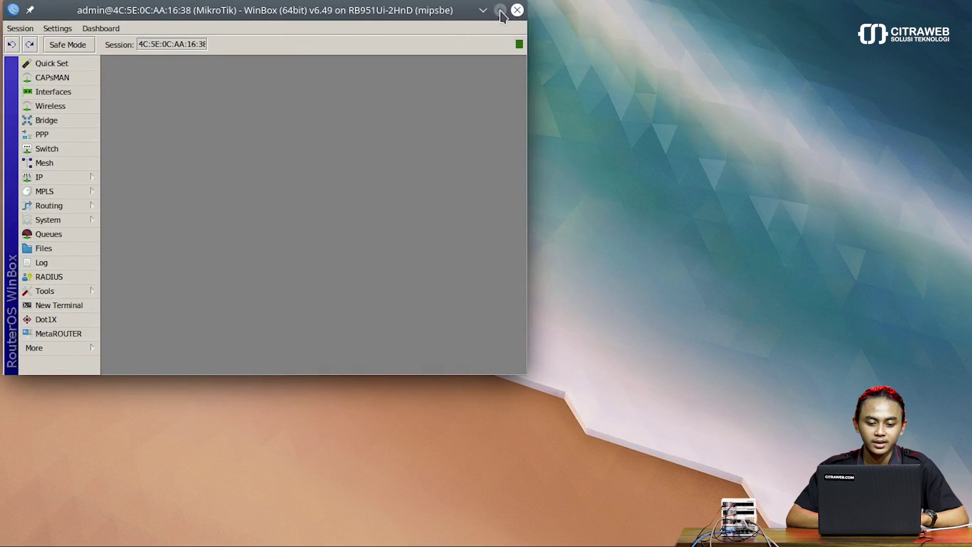
left_click(501, 10)
Examine the IP addresses, networks and interfaces configured on the ABR router
left_click(76, 177)
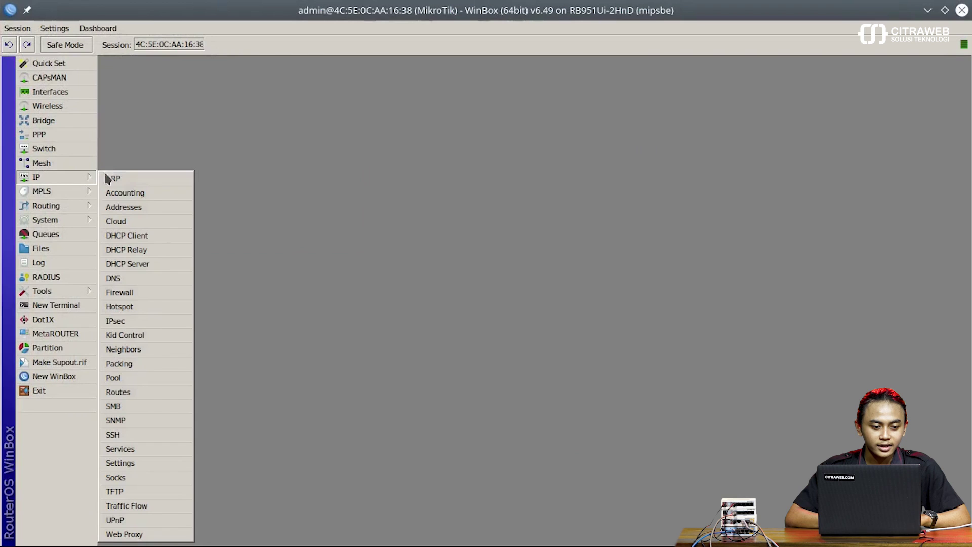
left_click(145, 210)
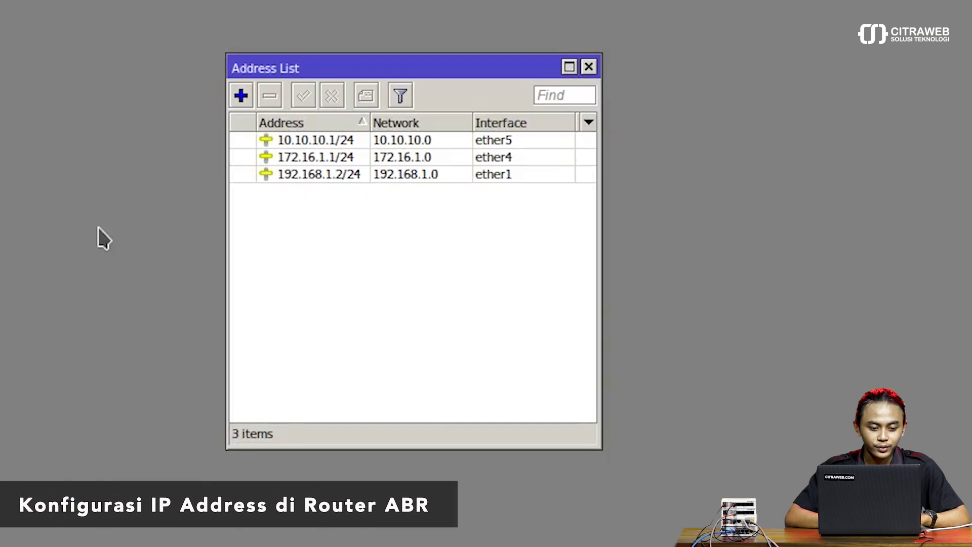
key("ctrl+a")
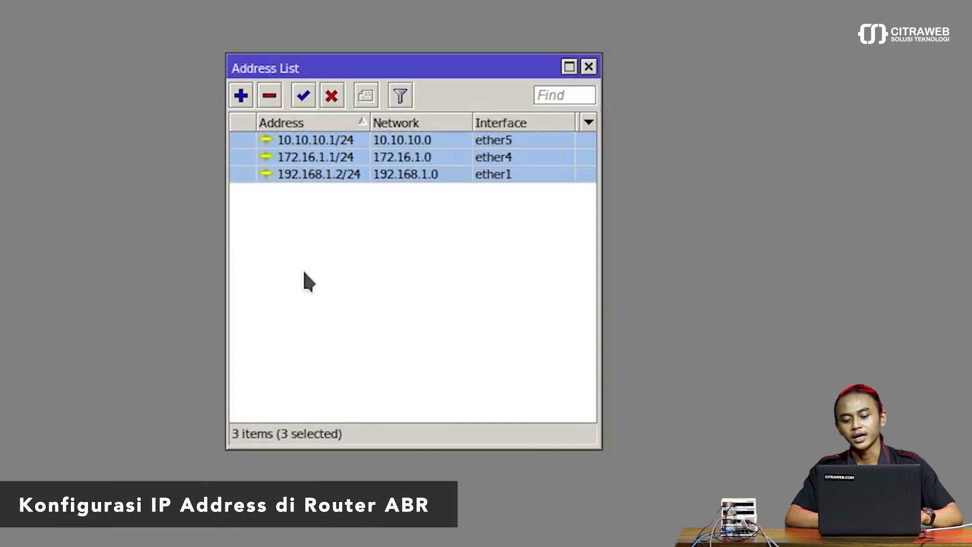
left_click(309, 267)
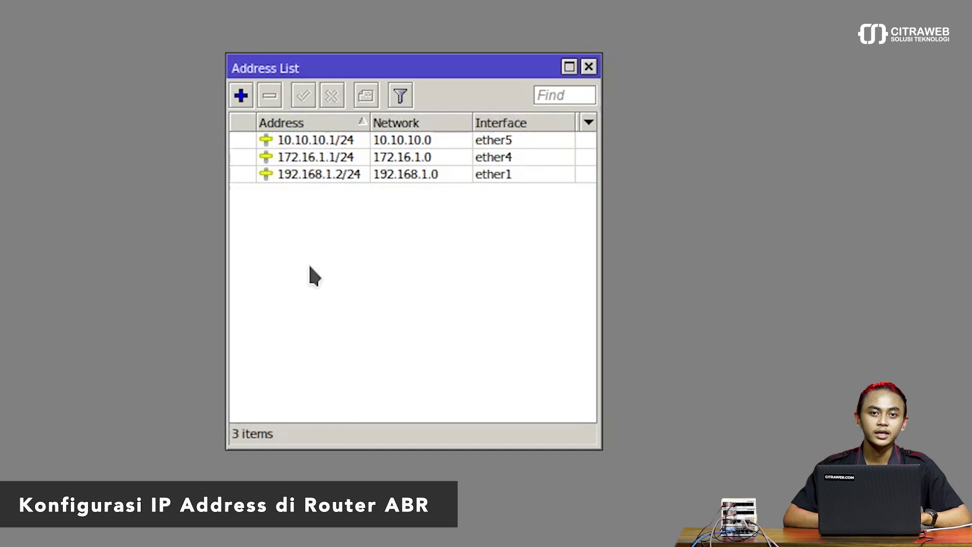
left_click(431, 179)
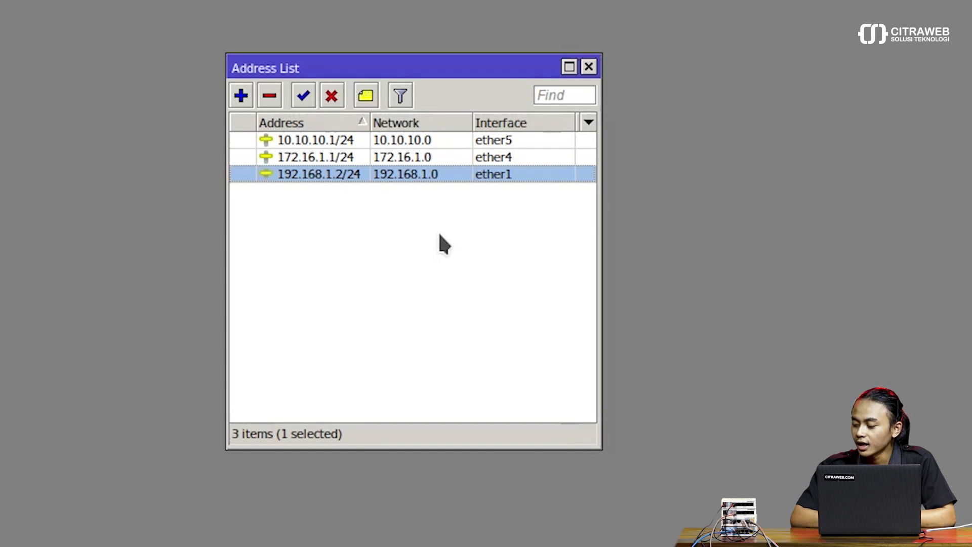
left_click(356, 161)
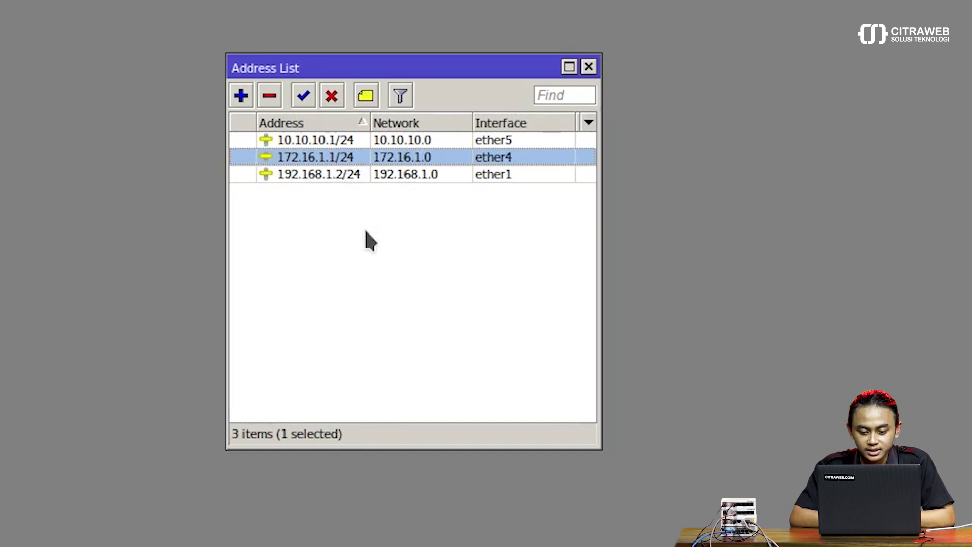
left_click(339, 143)
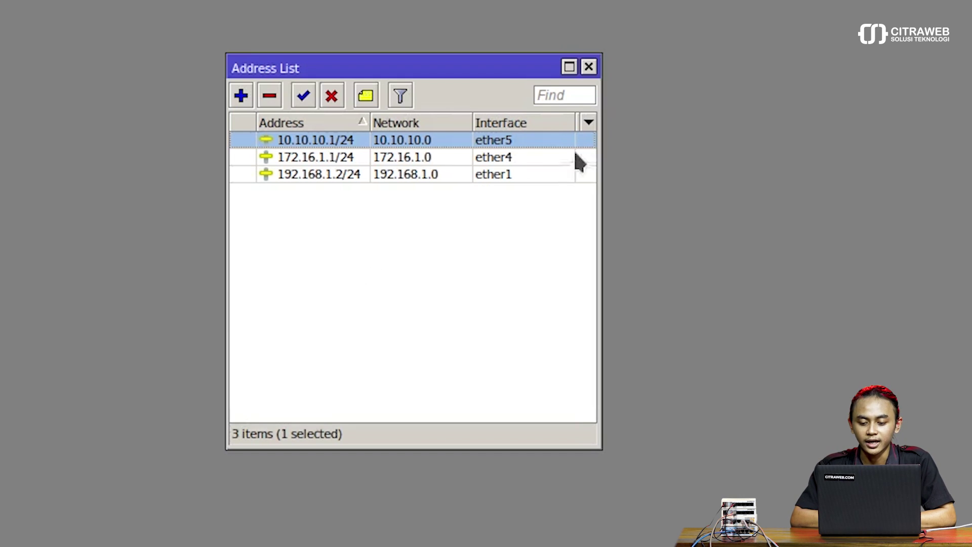
left_click(589, 67)
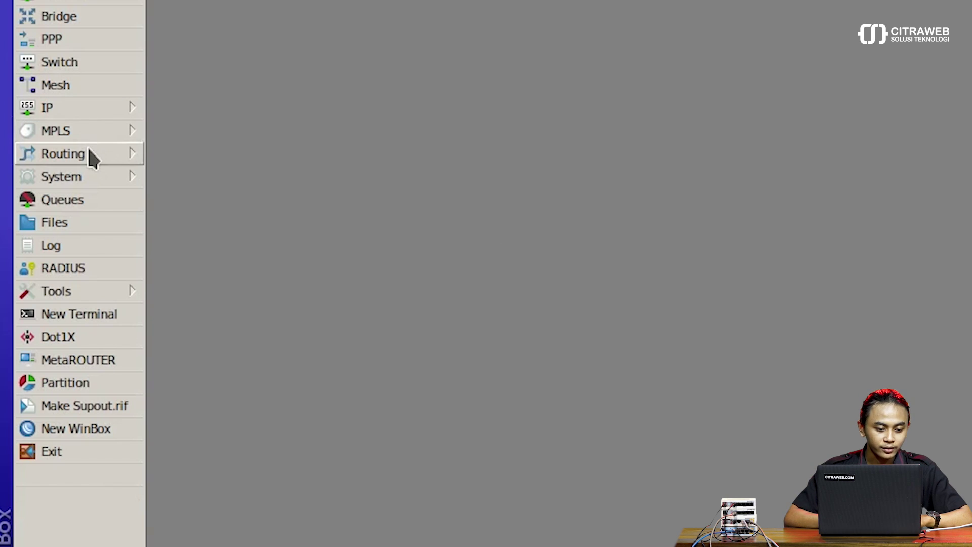
Add the OSPF network 192.168.1.0/24 in the backbone area on the ABR router
left_click(88, 149)
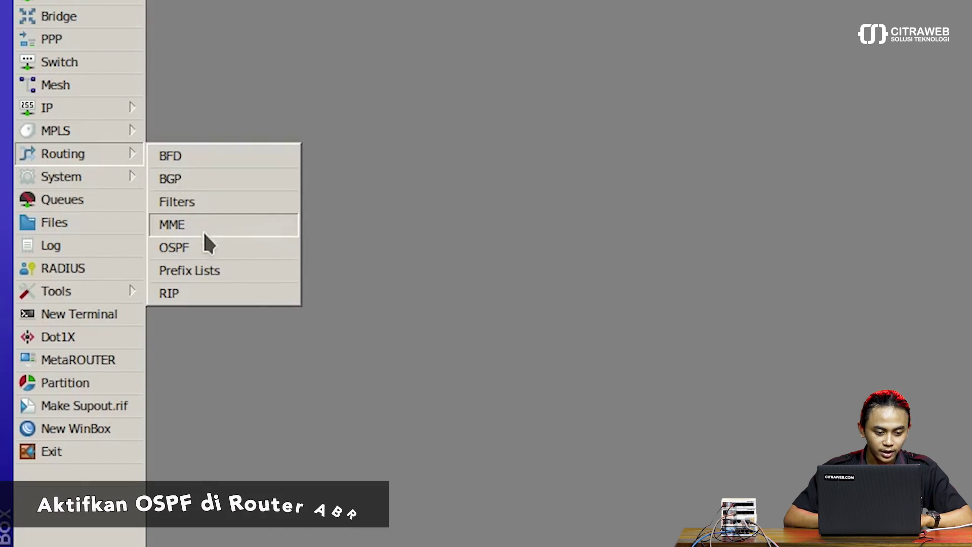
left_click(206, 247)
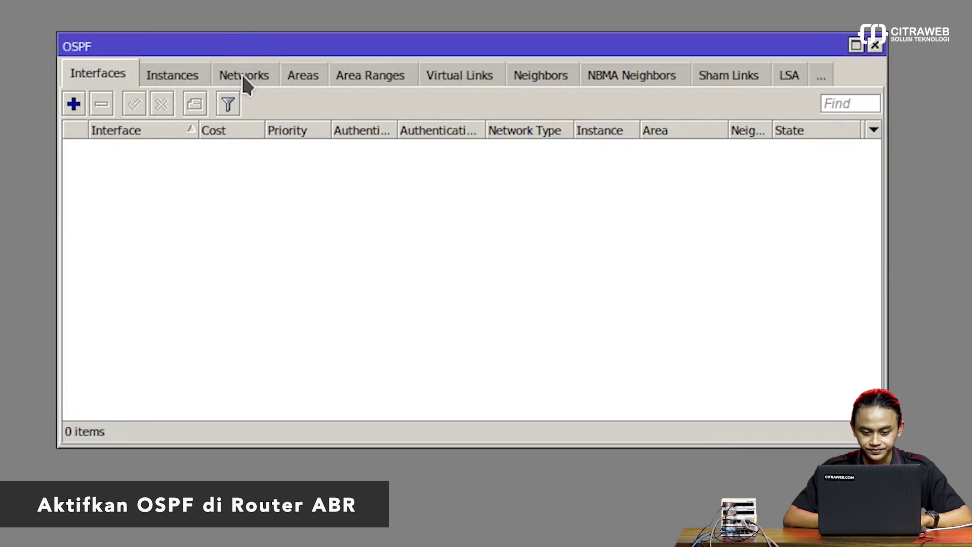
left_click(245, 81)
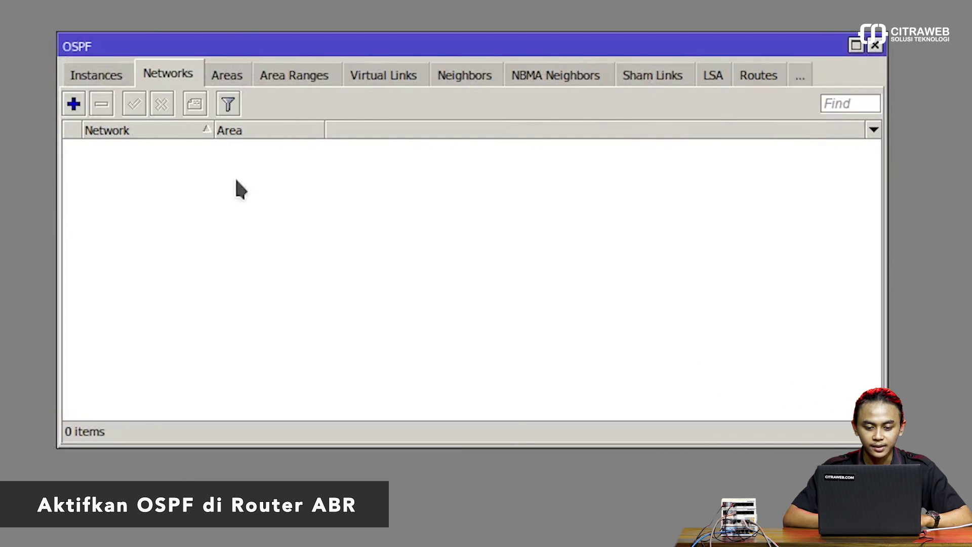
left_click(74, 105)
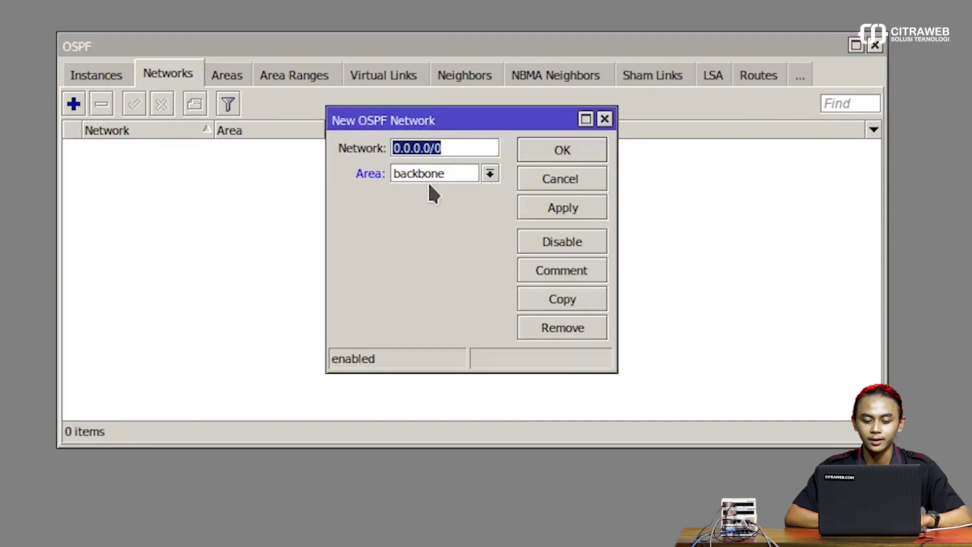
type("192.")
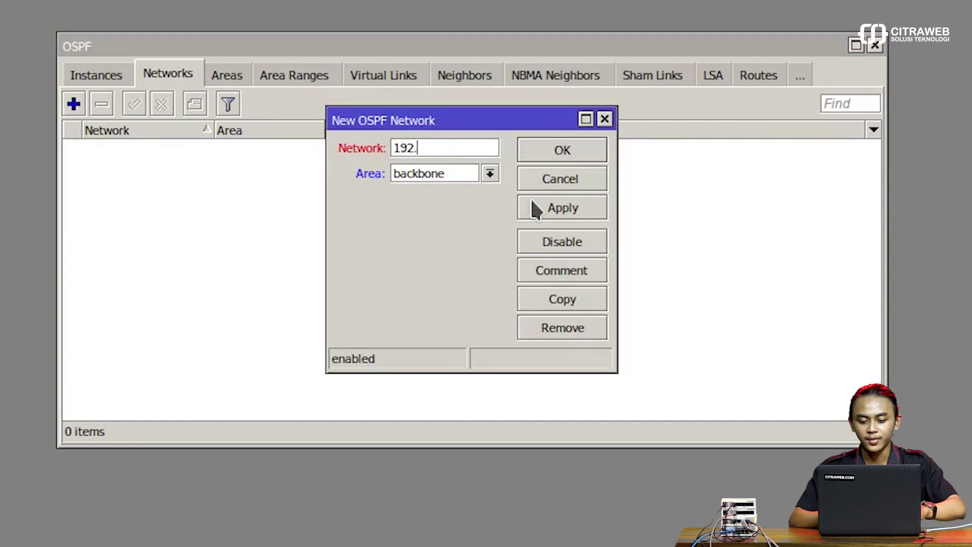
type("168.1.0/24")
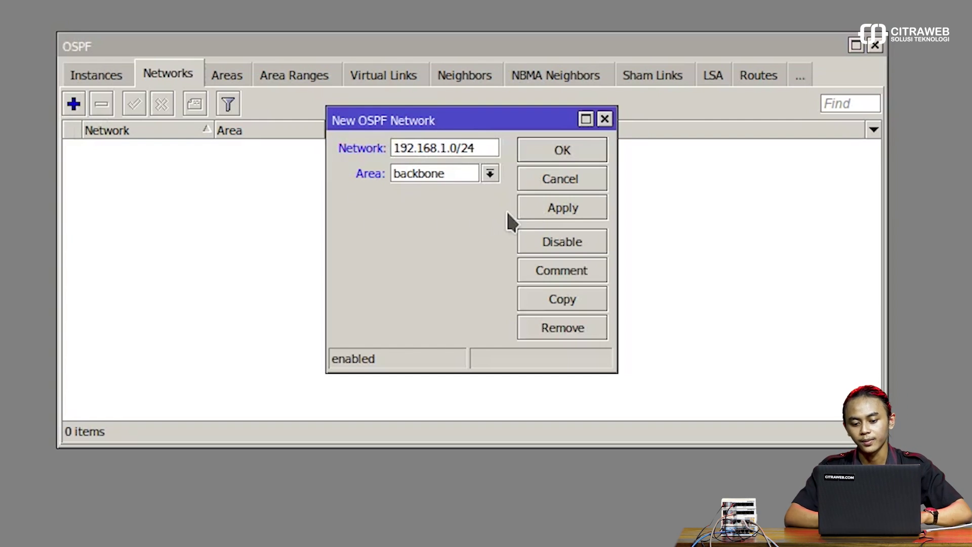
left_click(562, 208)
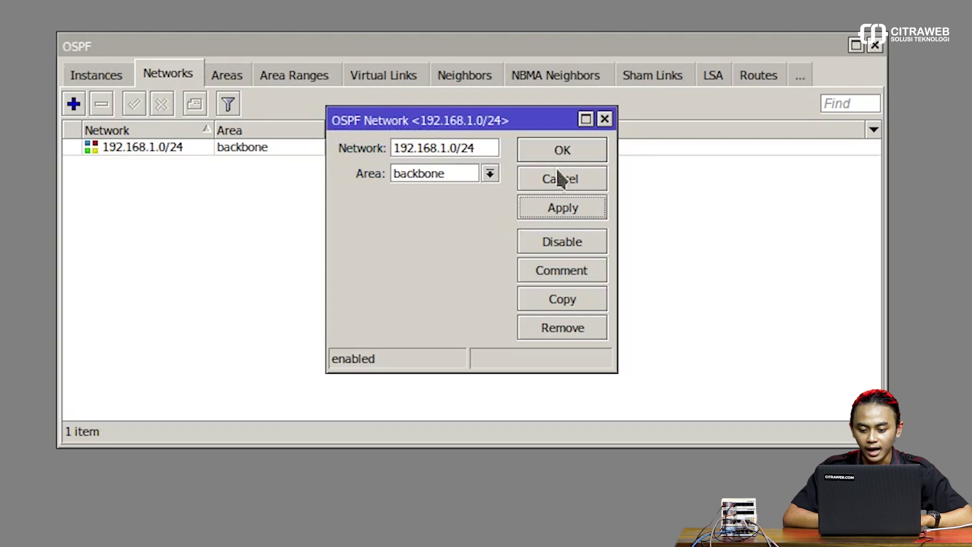
left_click(561, 154)
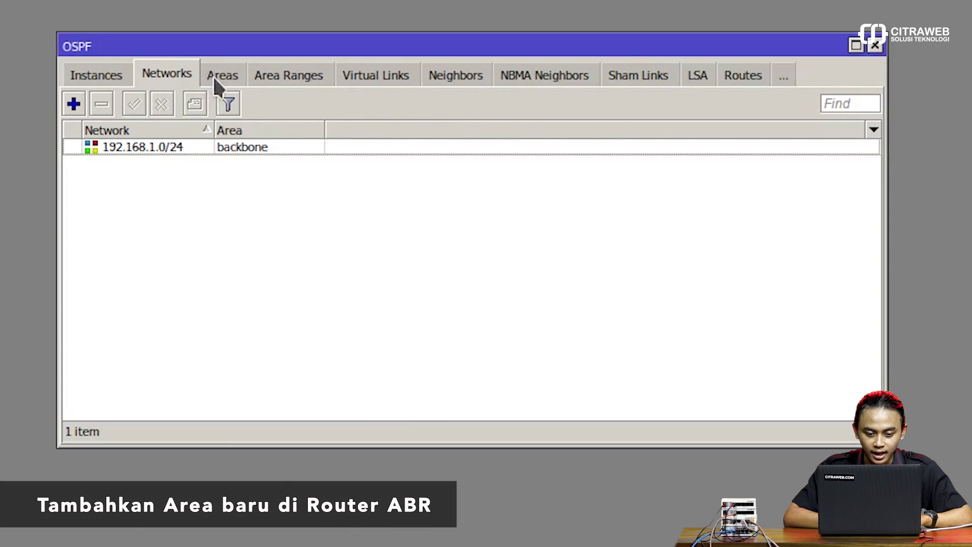
Start a new OSPF area on the ABR router, keeping the name area1, and set its area ID to 1.1.1.1
left_click(213, 79)
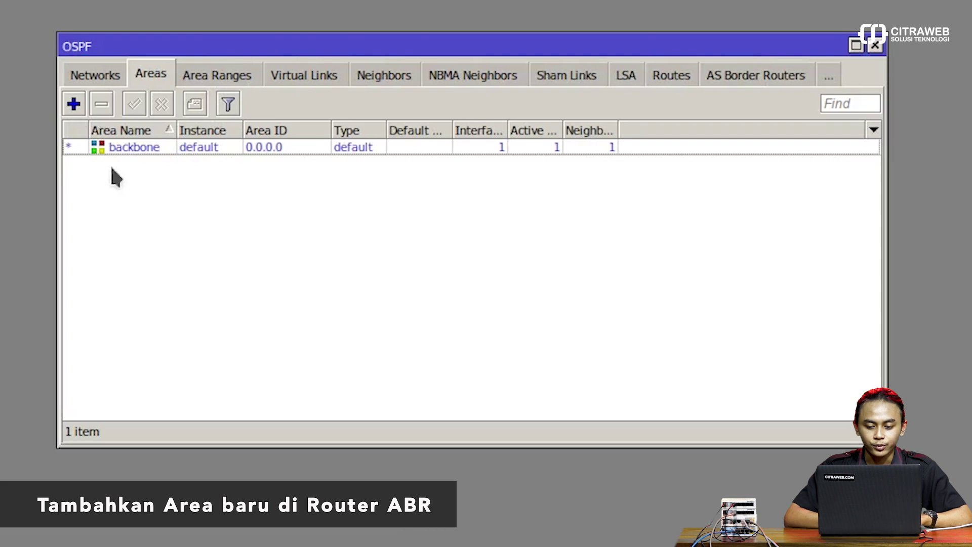
left_click(76, 104)
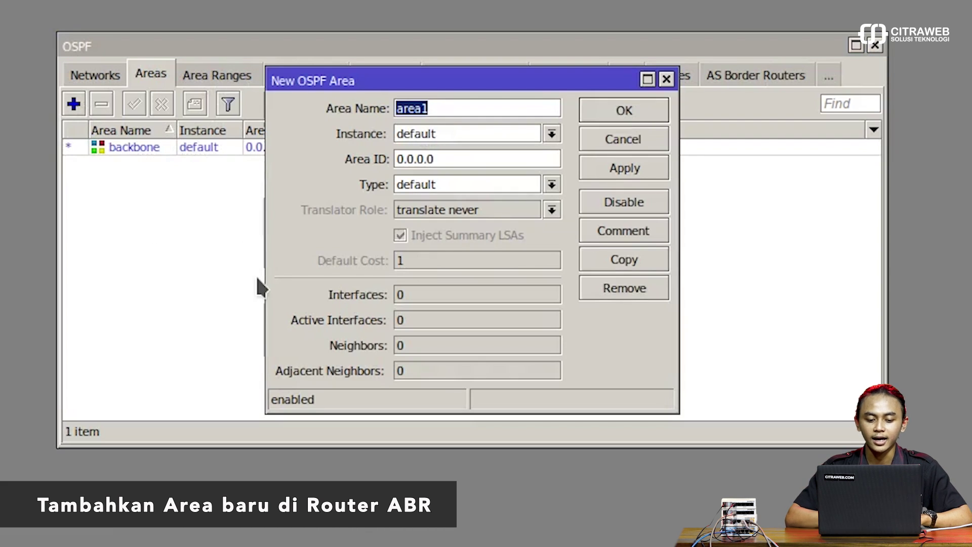
left_click(459, 100)
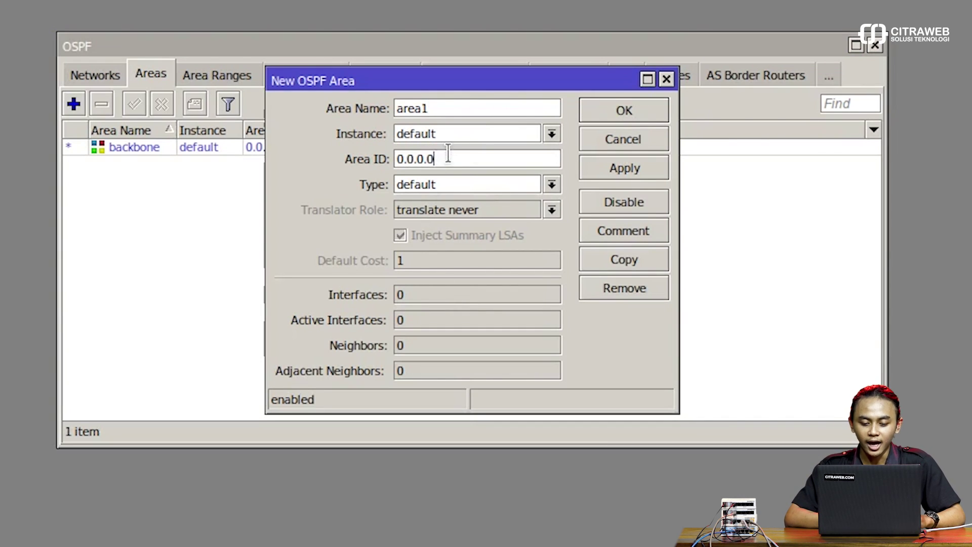
left_click_drag(446, 156, 282, 193)
key("BackSpace")
type("1")
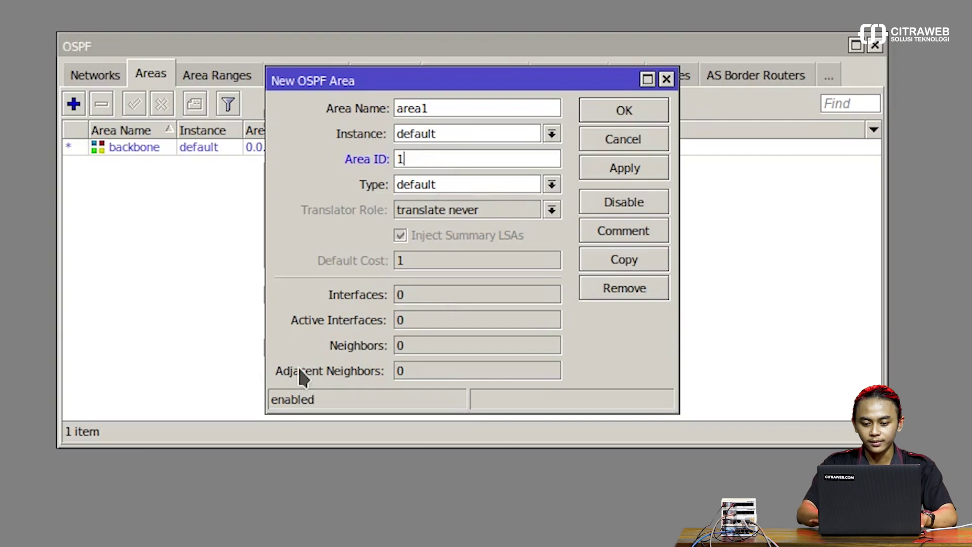
type(".1.1.1")
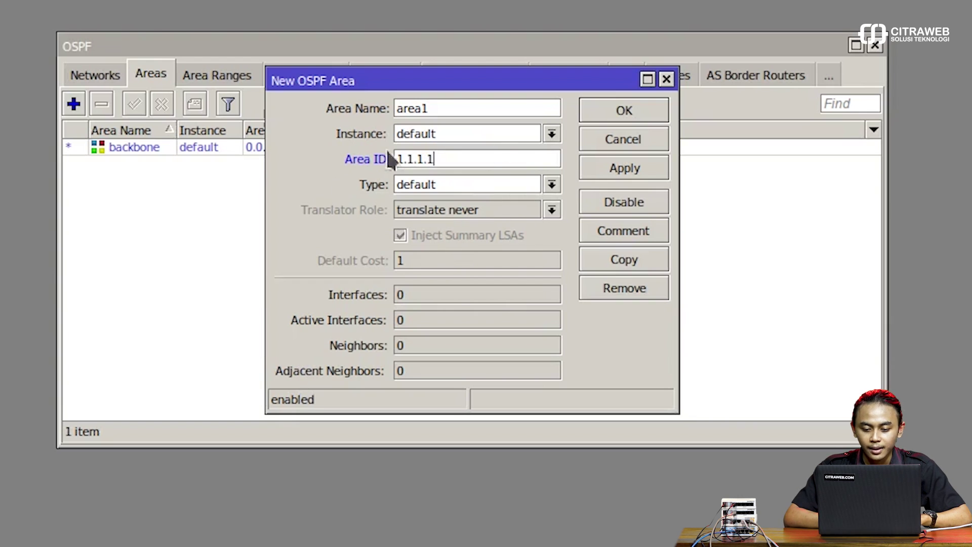
Set the type of the new area to stub and save it, selecting area1 in the area list
left_click(552, 185)
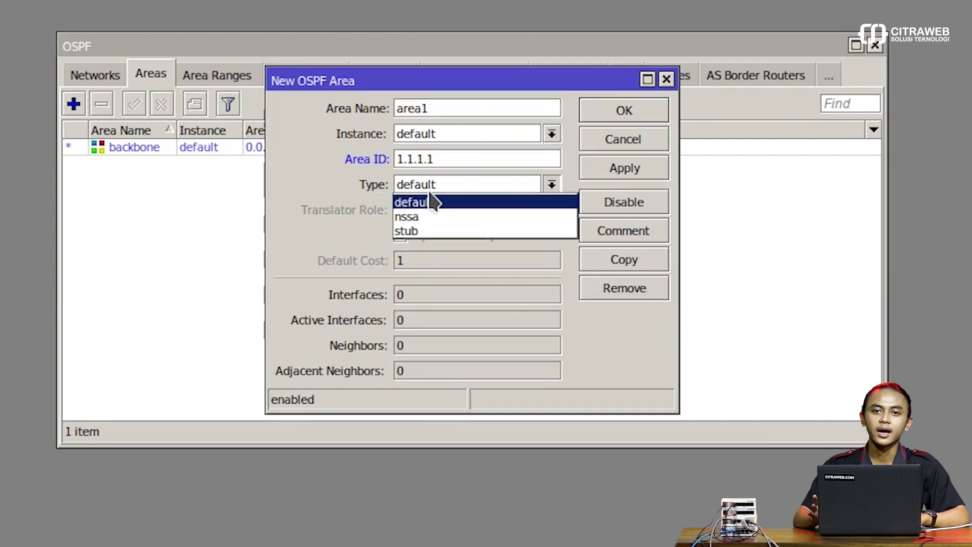
left_click(410, 229)
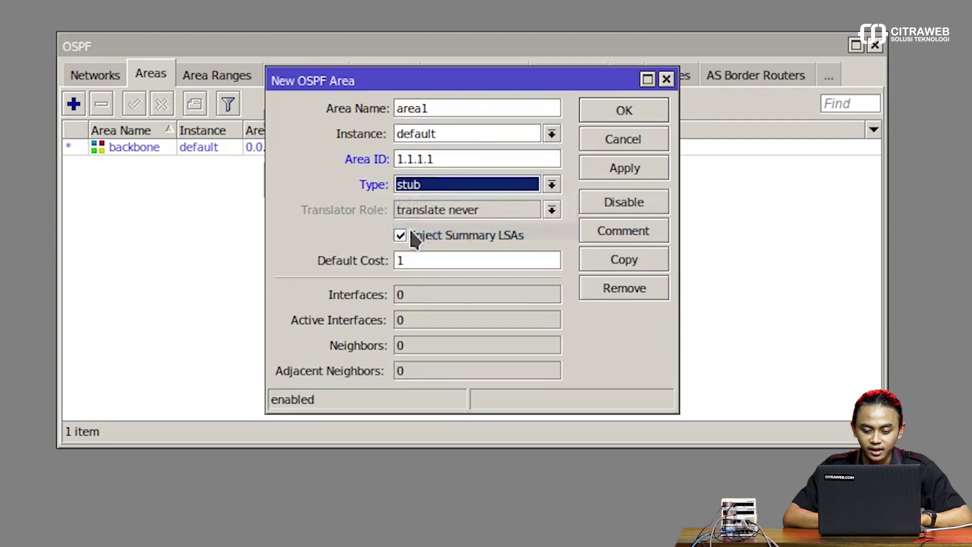
left_click(626, 172)
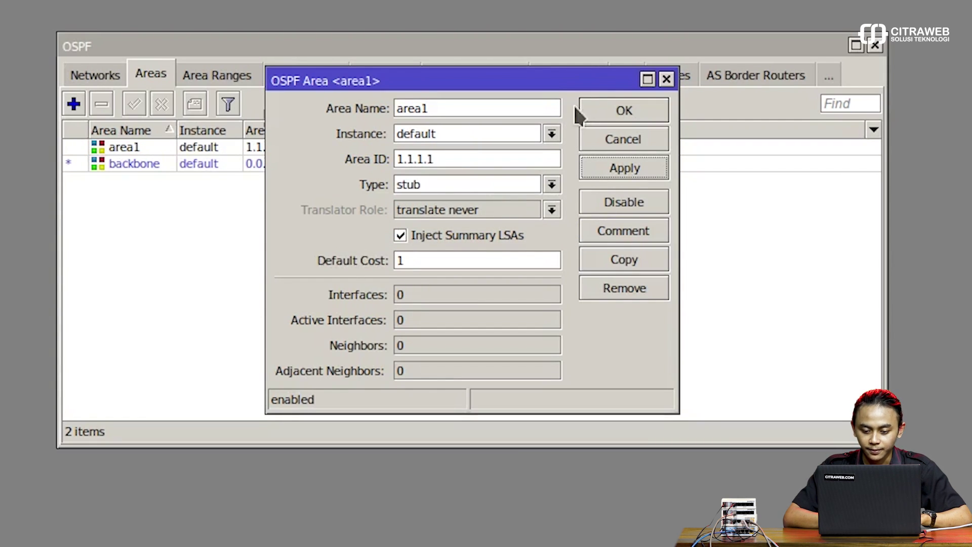
left_click(614, 112)
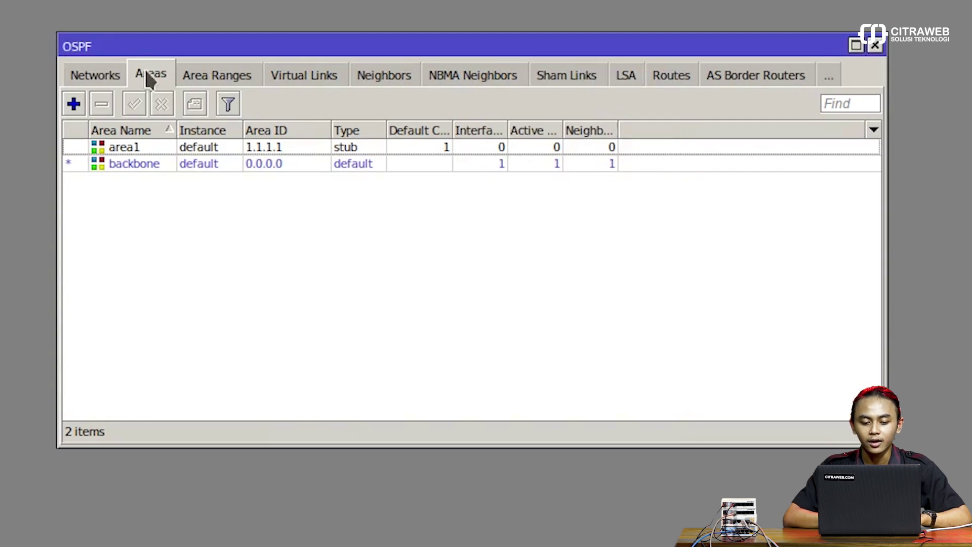
left_click(124, 152)
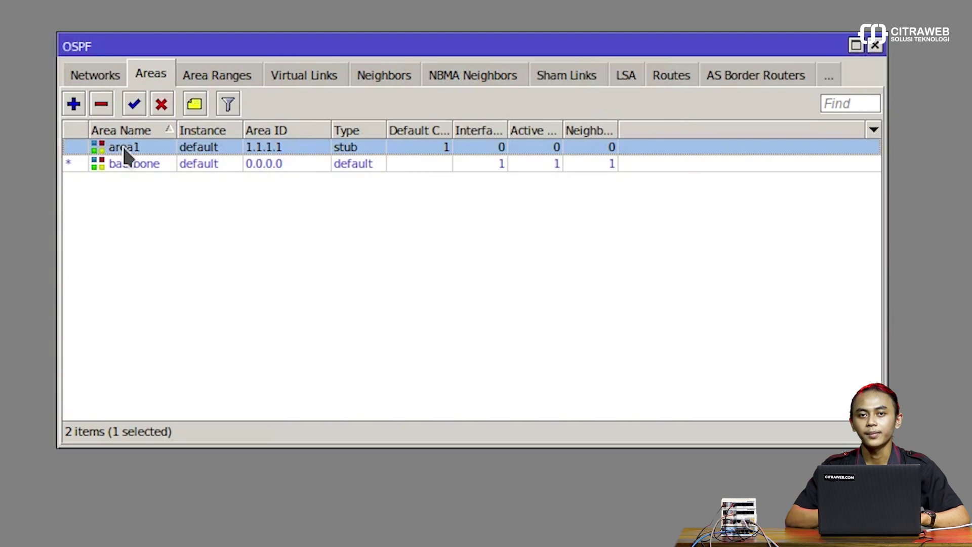
Add the OSPF network 172.16.1.0/24 in area1 on the ABR router
left_click(109, 75)
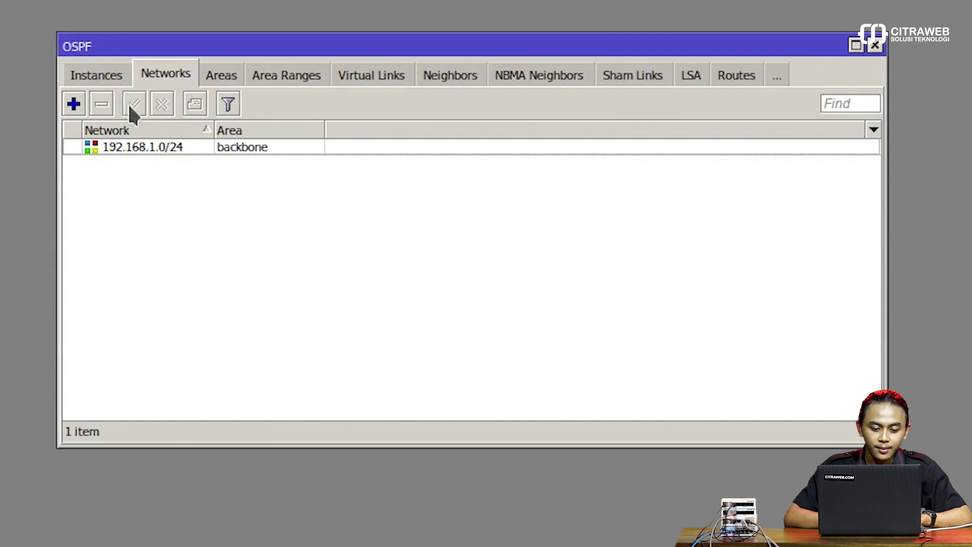
left_click(72, 105)
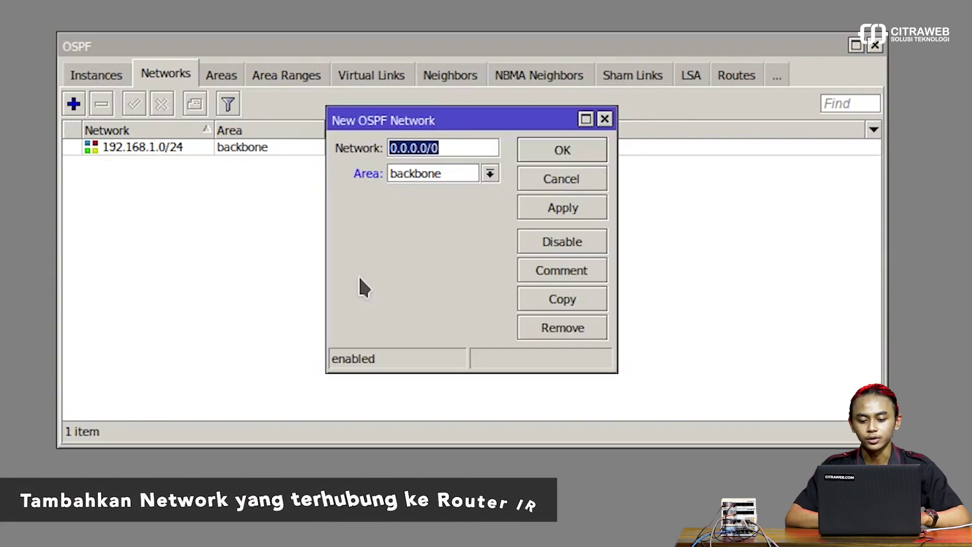
type("172.16.1.0/24")
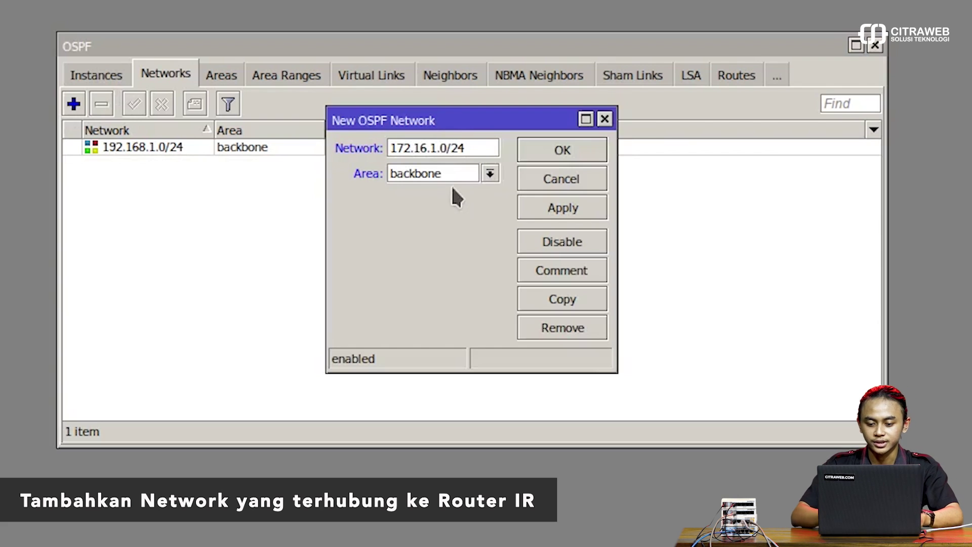
left_click(446, 173)
left_click(421, 191)
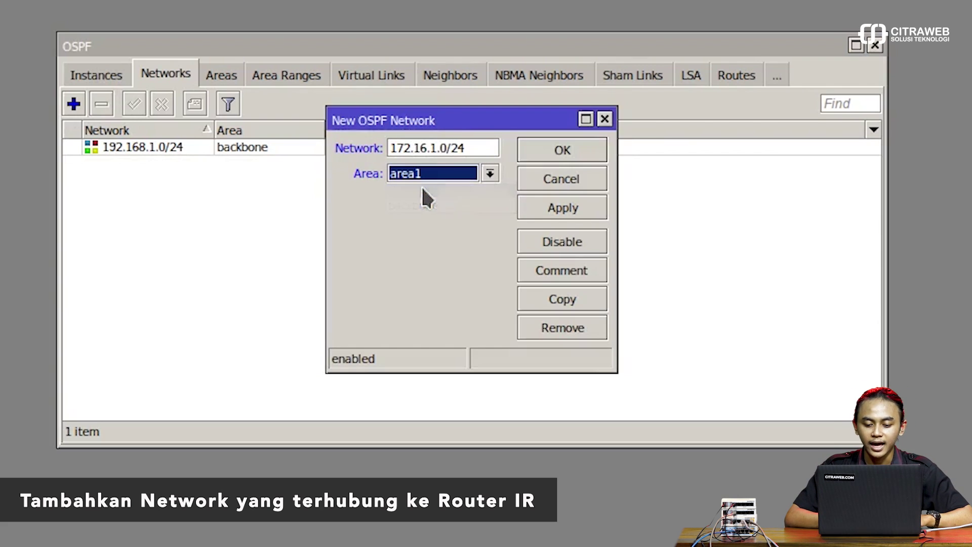
left_click(569, 205)
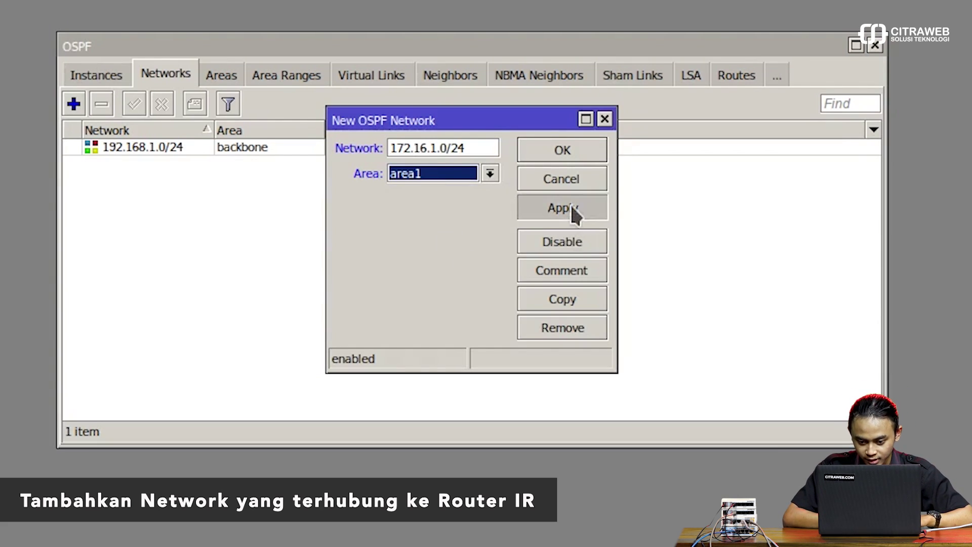
left_click(580, 156)
Add the OSPF network 10.10.10.0/24 in area1 on the ABR router
left_click(74, 103)
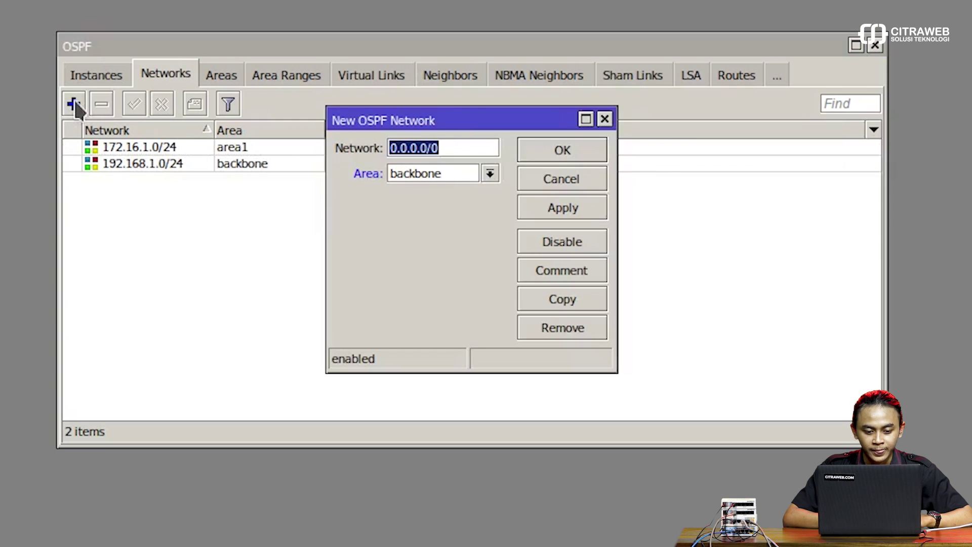
type("10.1")
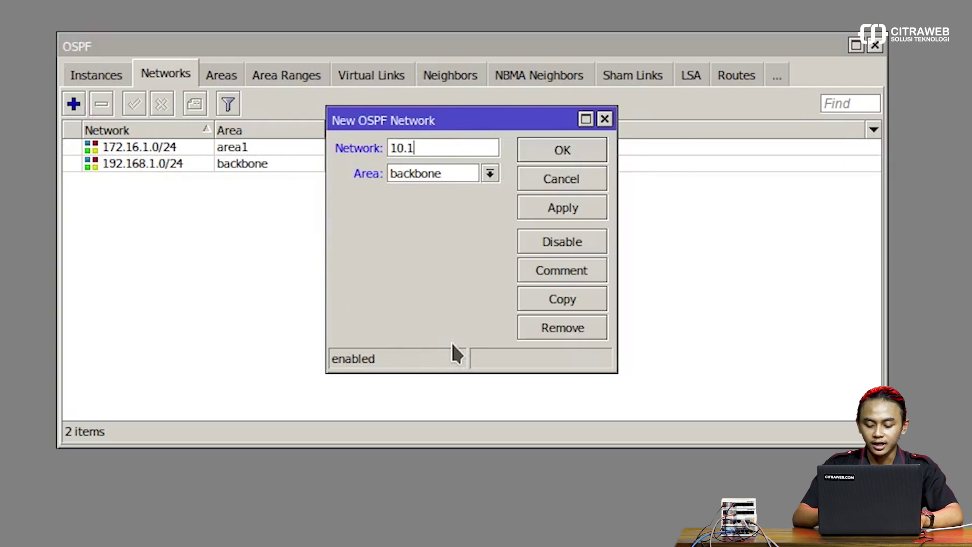
type("0.10.0/24")
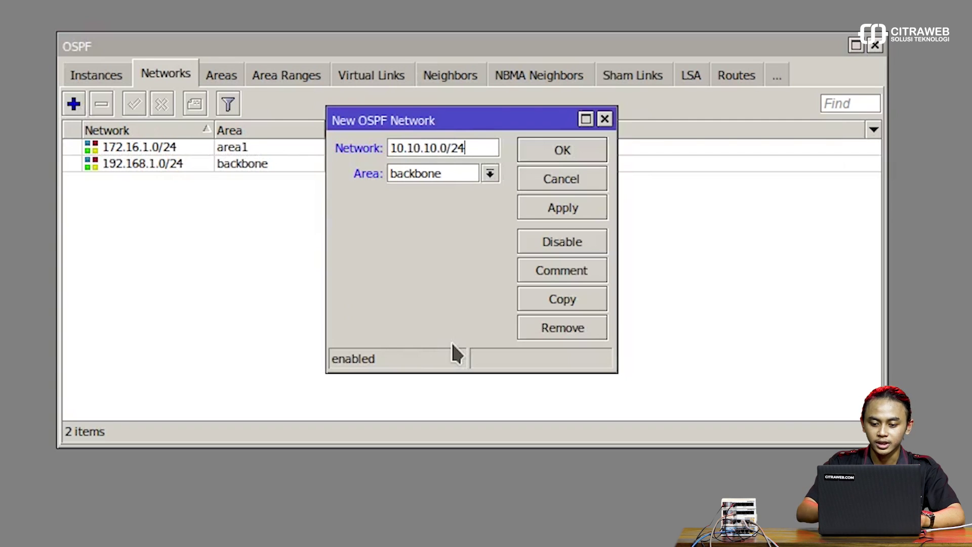
left_click(440, 180)
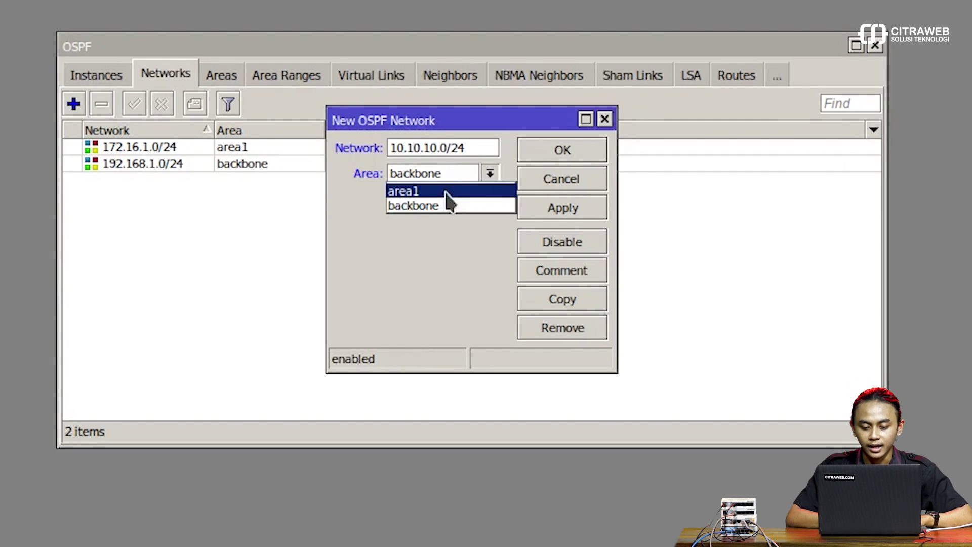
left_click(445, 190)
left_click(562, 208)
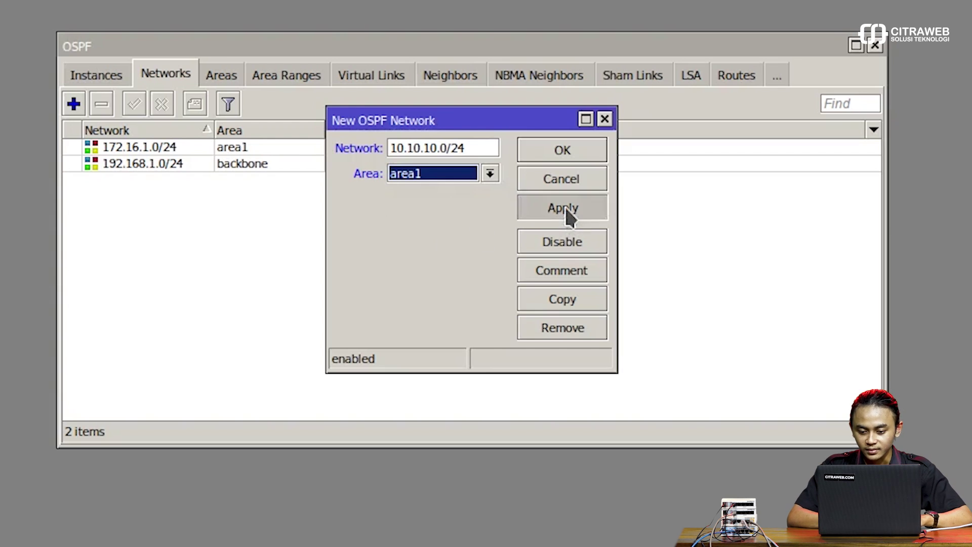
left_click(582, 150)
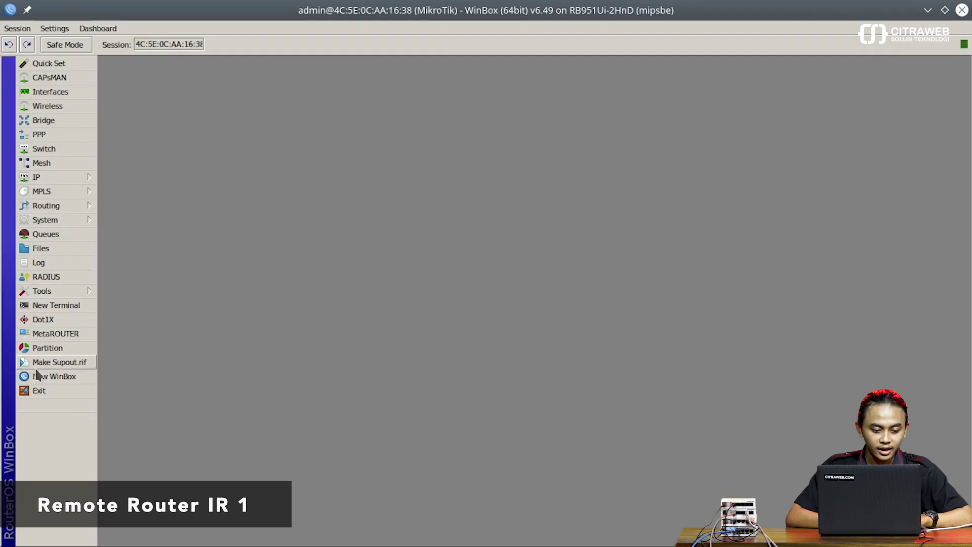
Close the disconnected ABR session and connect to the discovered RB750GL router in a maximized session window
left_click(67, 377)
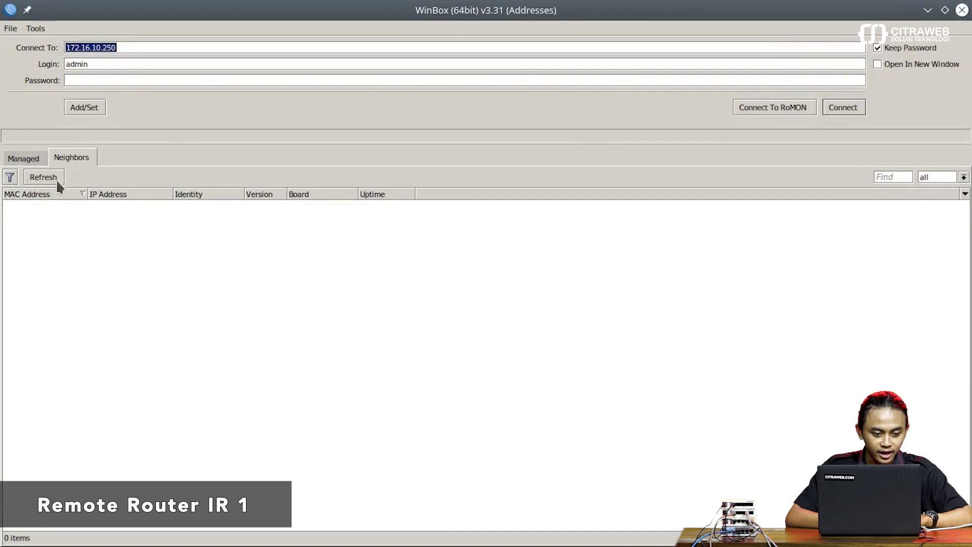
left_click(49, 176)
double_click(74, 205)
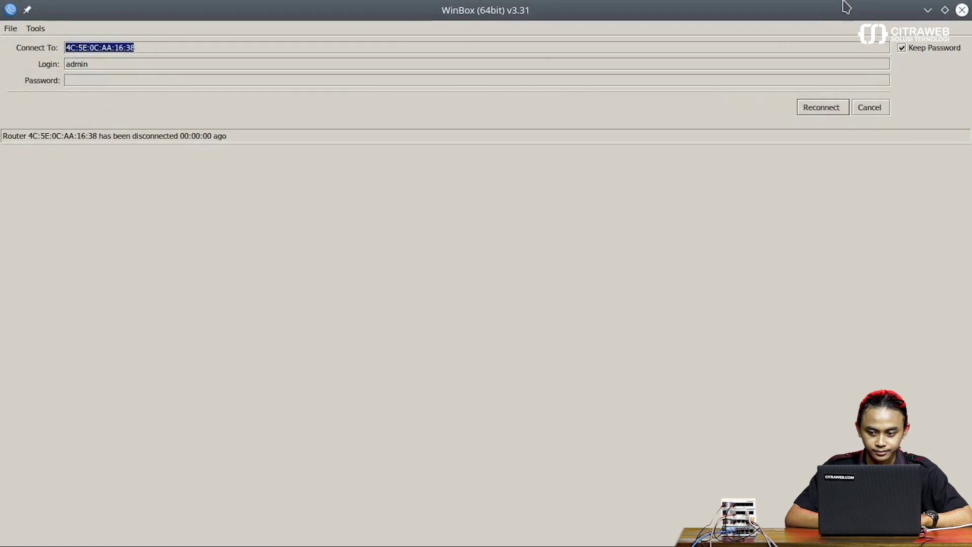
left_click(962, 10)
left_click(54, 205)
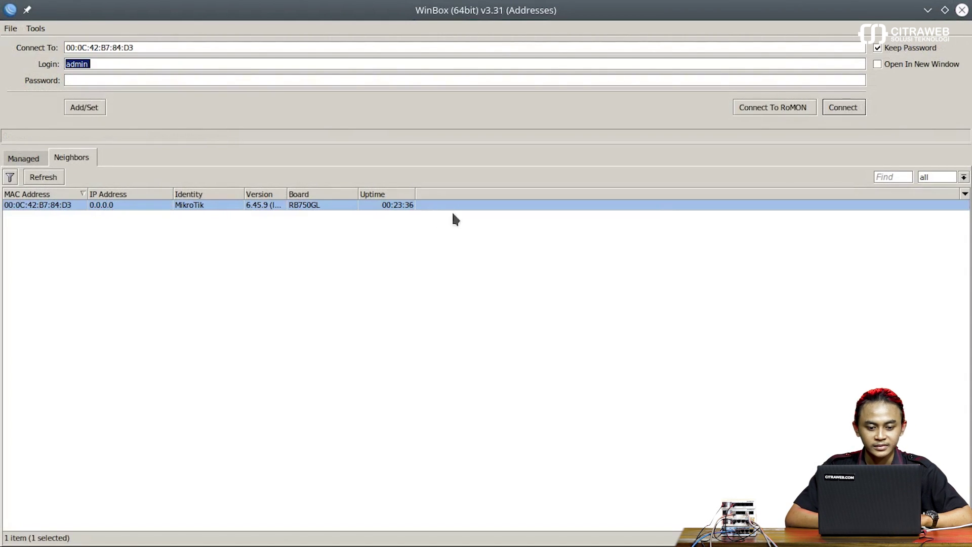
left_click(839, 108)
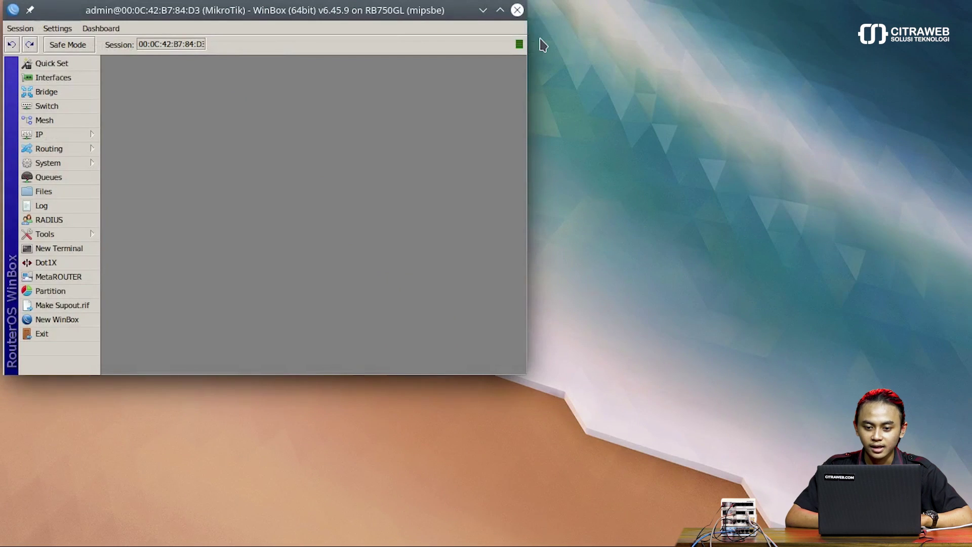
left_click(500, 9)
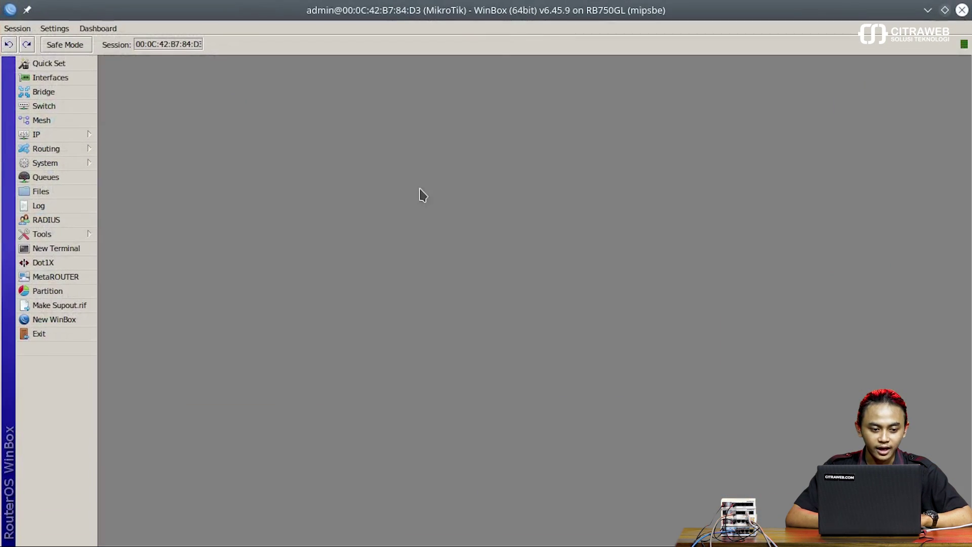
Examine the IP address, network and interface configured on the IR 1 router, and close the address list
left_click(61, 134)
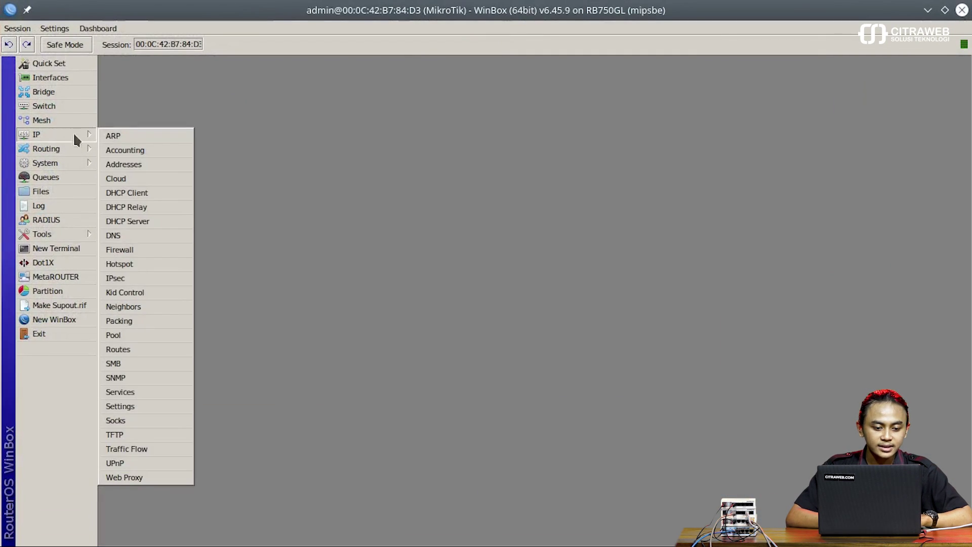
left_click(144, 163)
left_click(538, 231)
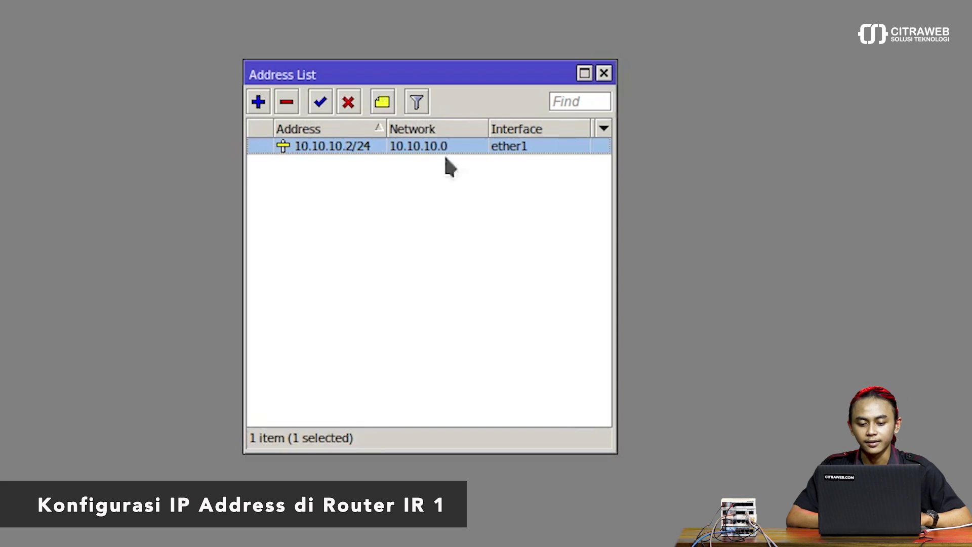
left_click(604, 75)
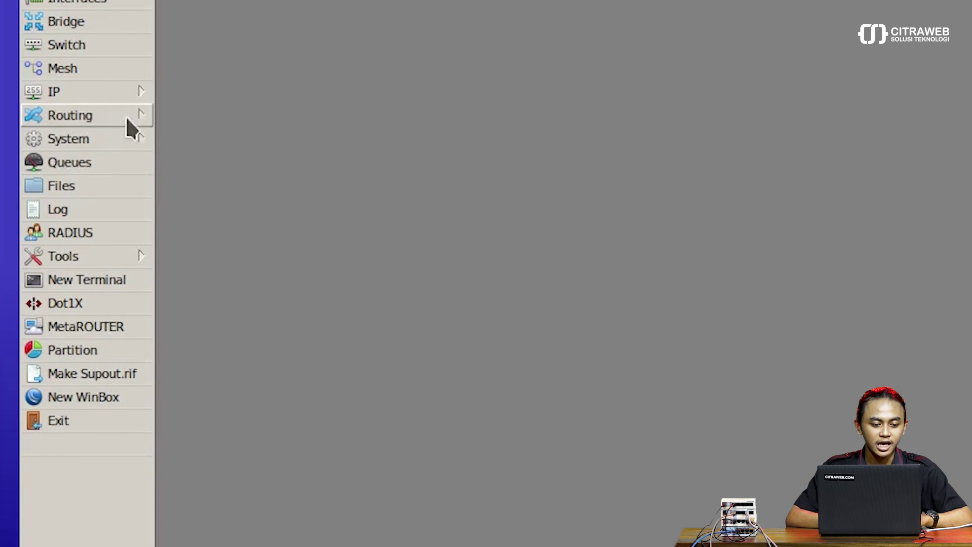
Add an OSPF area named area1 with area ID 1.1.1.1 and type stub on the IR 1 router
left_click(100, 120)
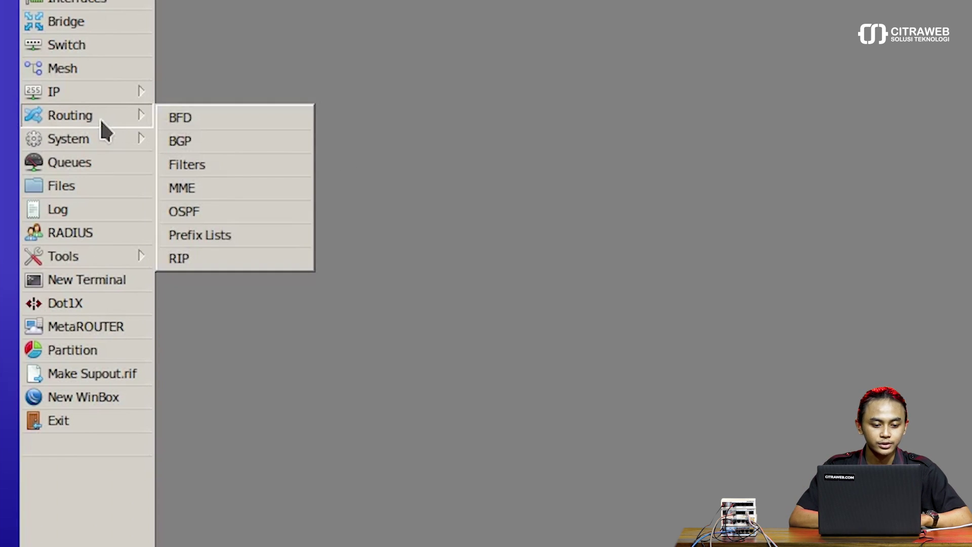
left_click(241, 209)
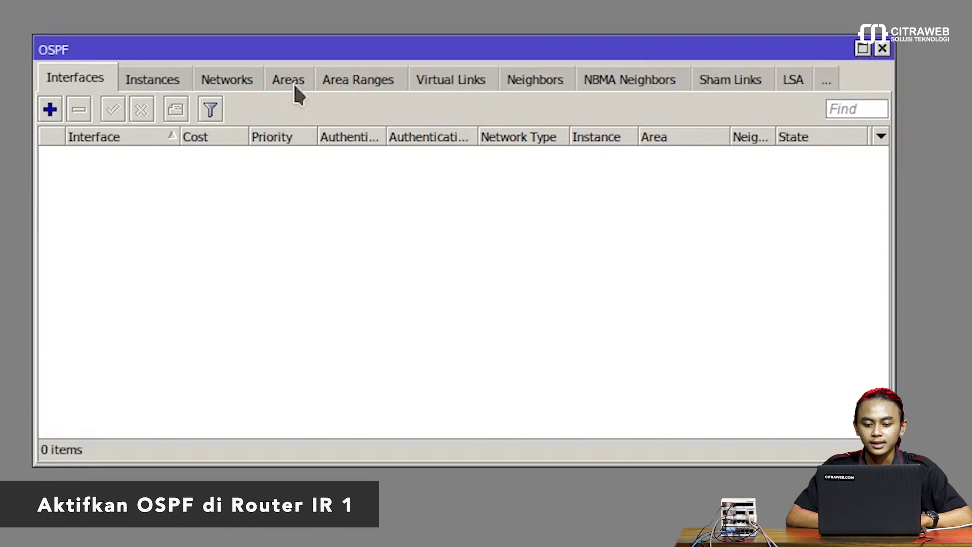
left_click(293, 79)
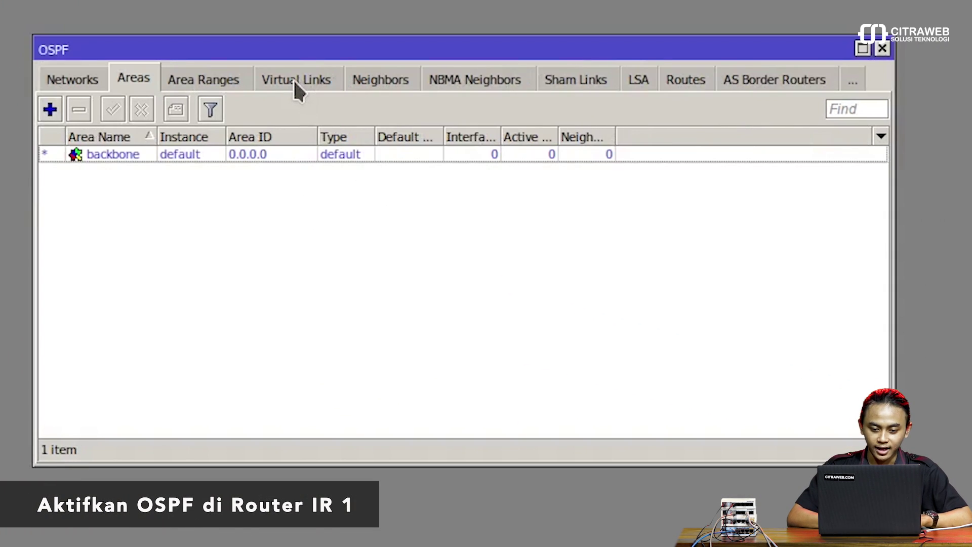
left_click(51, 109)
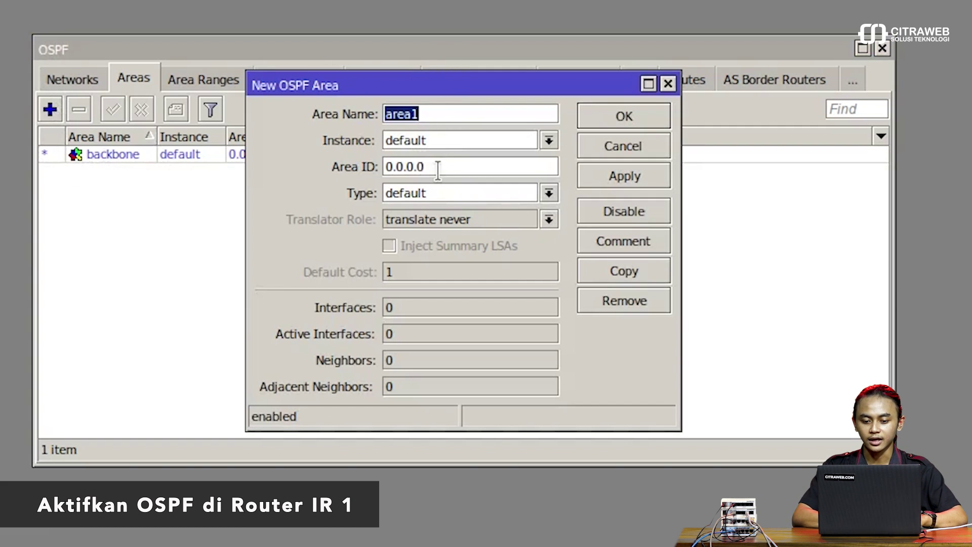
left_click_drag(436, 167, 308, 163)
type("1.")
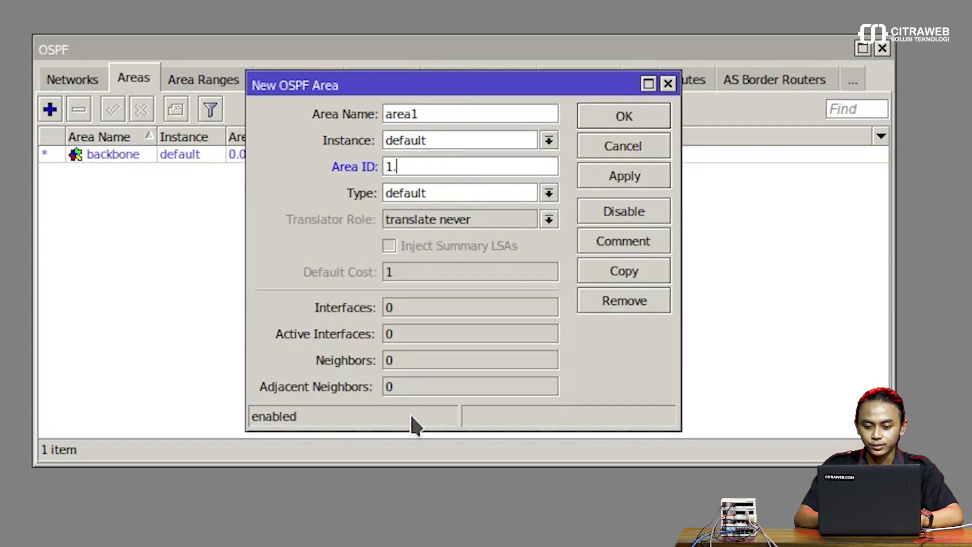
type("1.1.1")
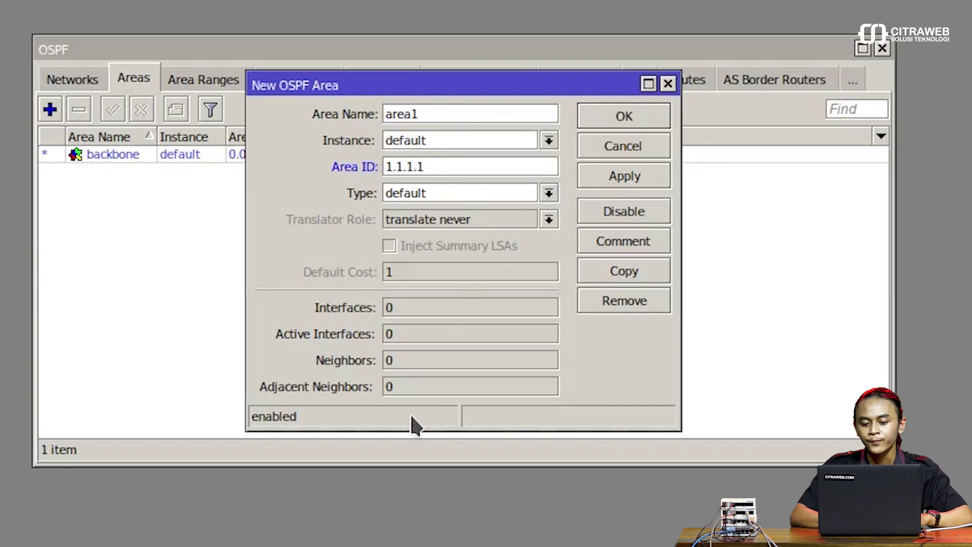
left_click(424, 192)
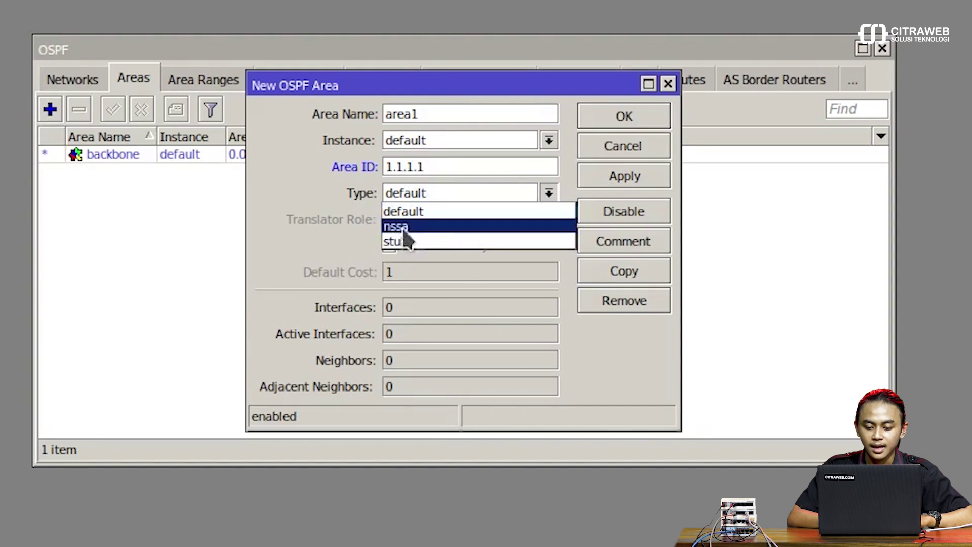
left_click(404, 241)
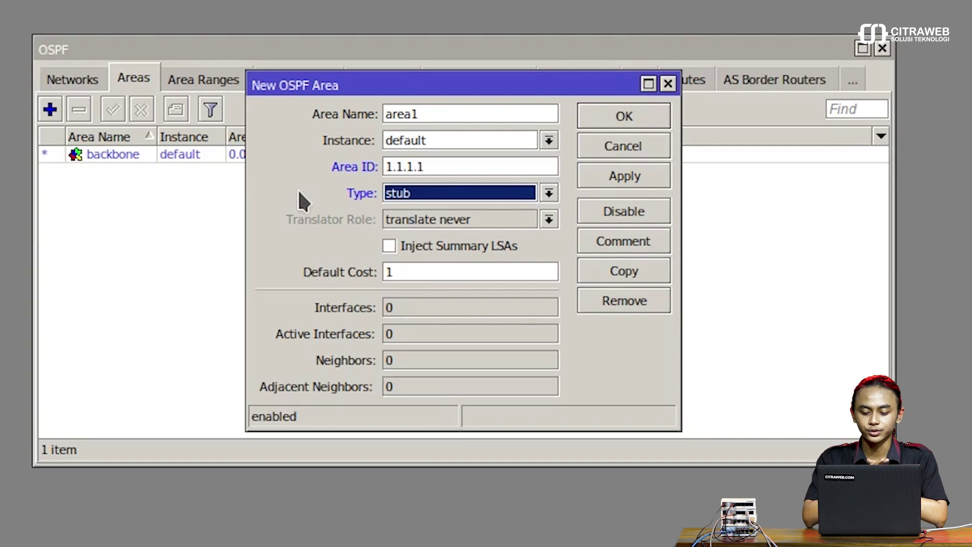
left_click(622, 180)
left_click(623, 119)
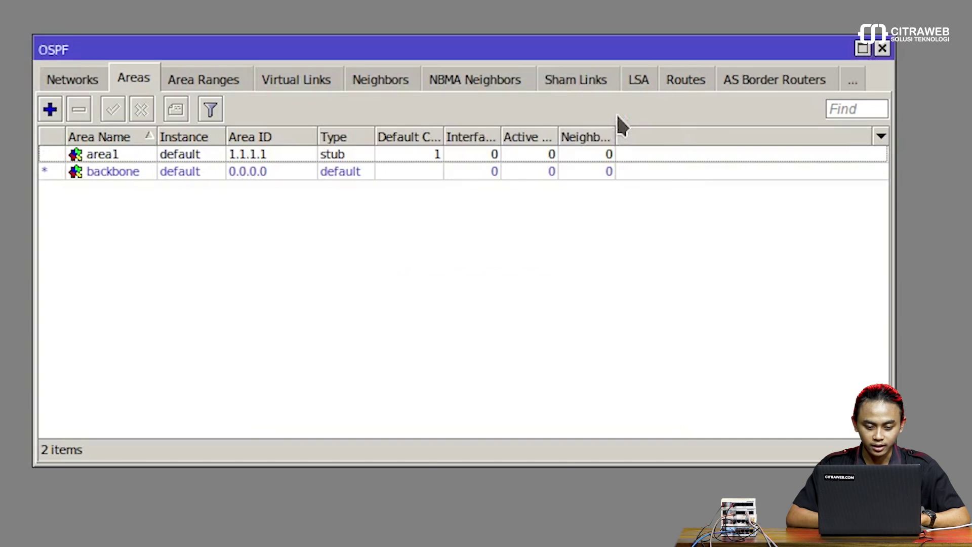
Add the OSPF network 10.10.10.0/24 in area1 on the IR 1 router
left_click(80, 77)
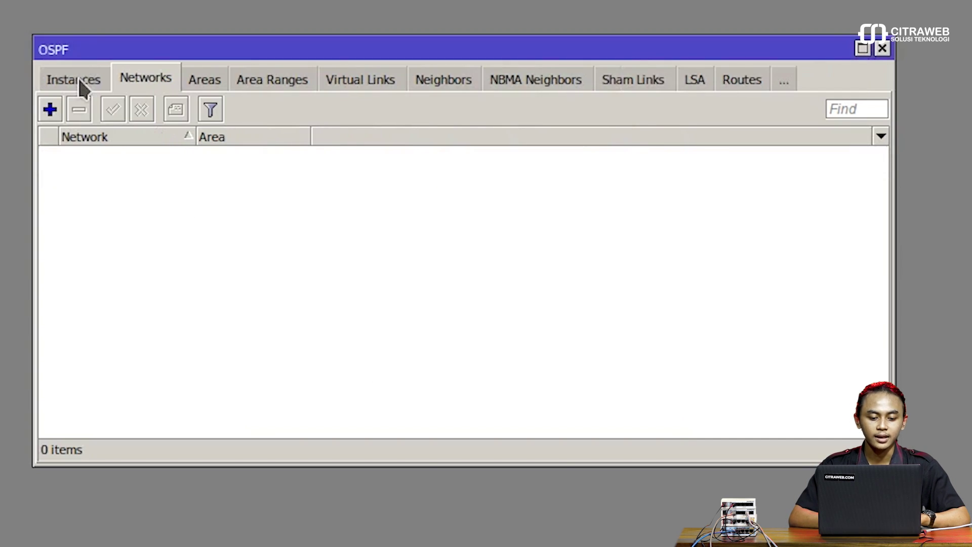
left_click(50, 112)
type("10.1")
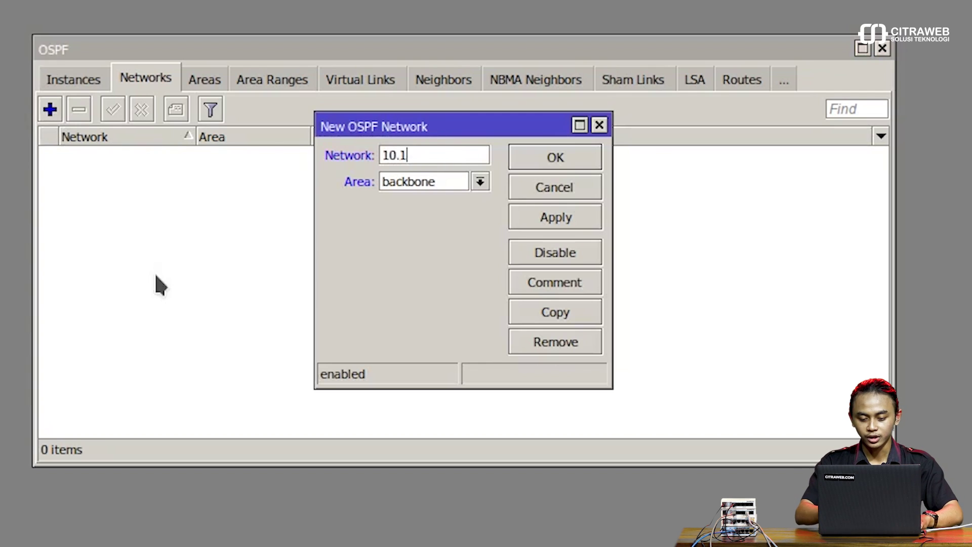
type("0.10.0/24")
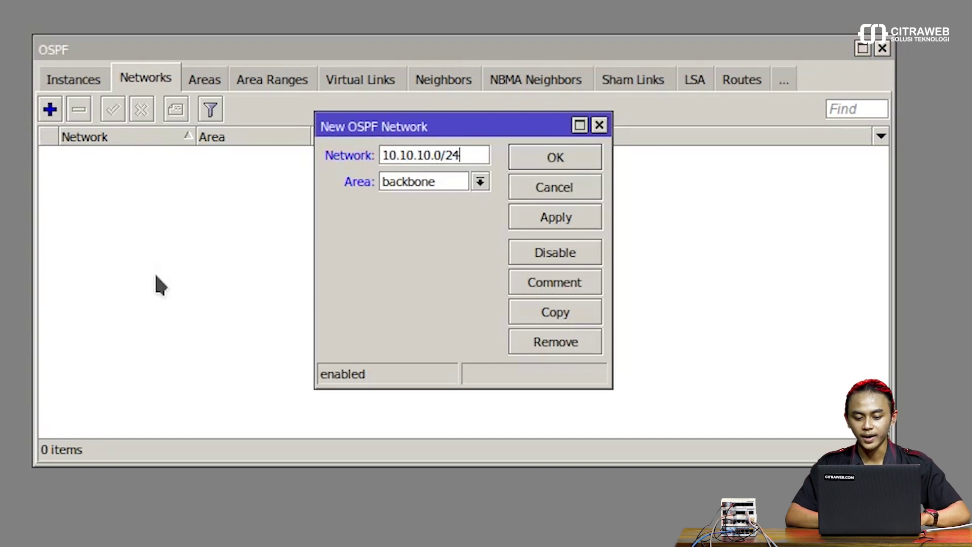
left_click(393, 183)
left_click(391, 198)
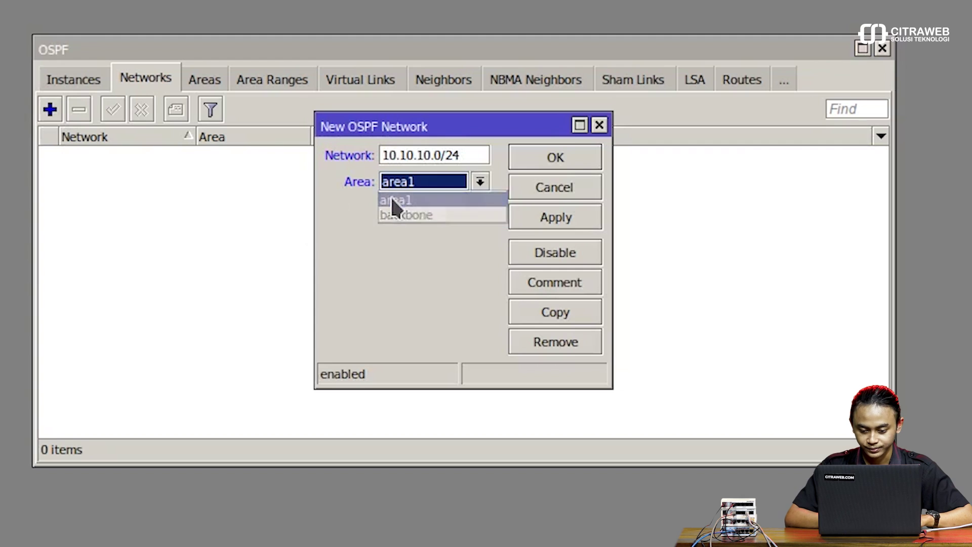
left_click(560, 218)
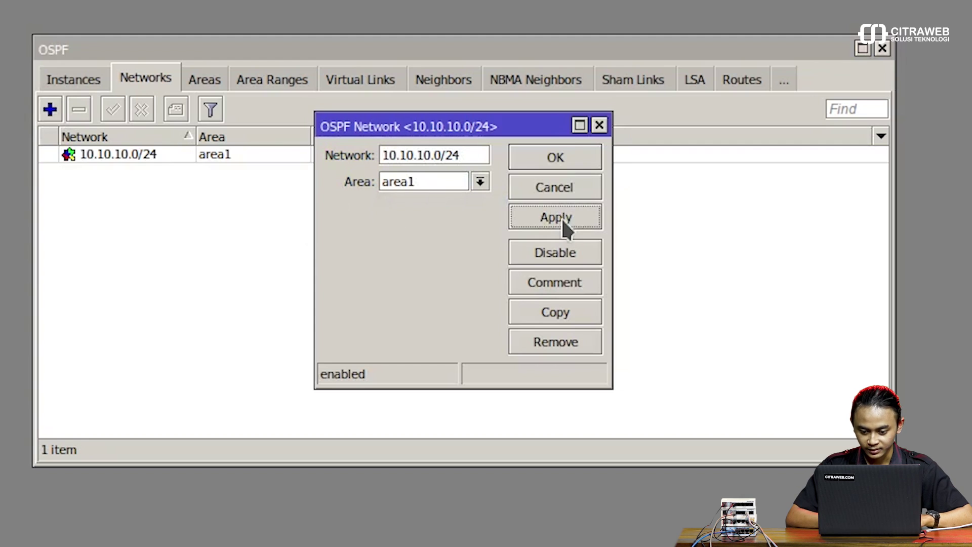
left_click(567, 160)
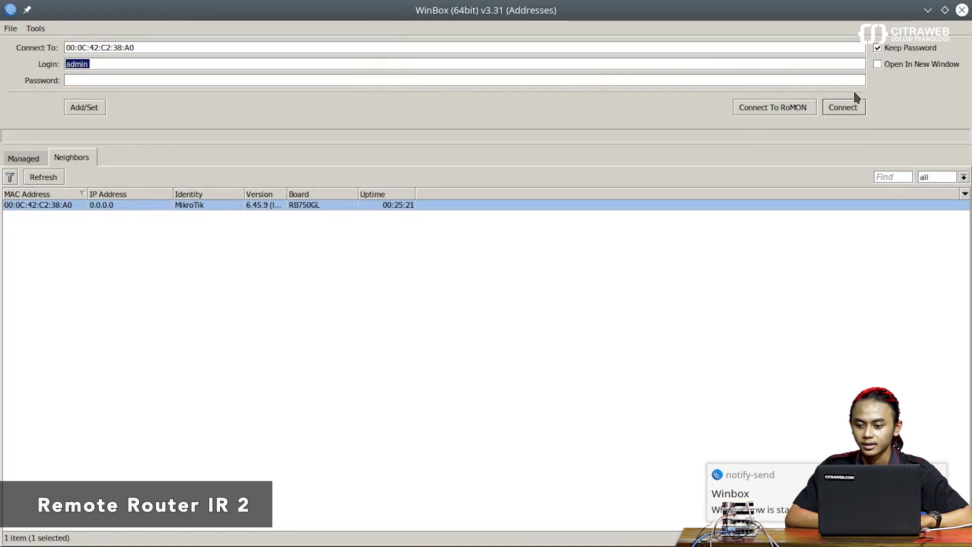
Connect to the IR 2 router in a maximized session window and check its configured IP address list
left_click(859, 107)
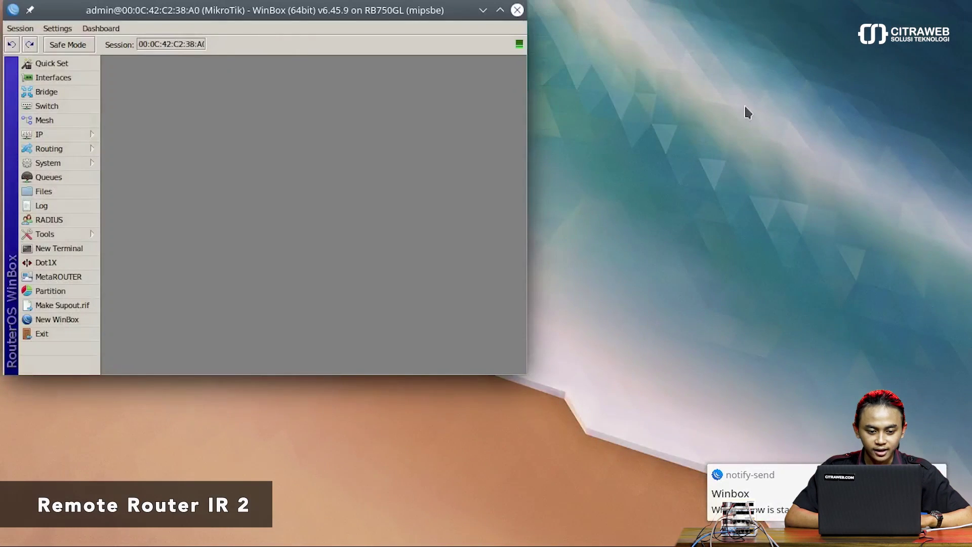
left_click(500, 10)
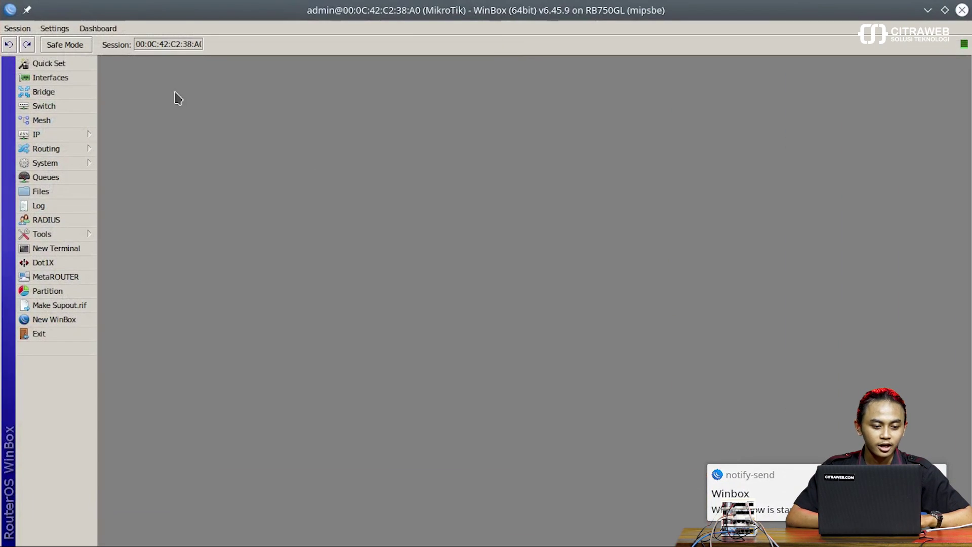
left_click(76, 136)
left_click(147, 165)
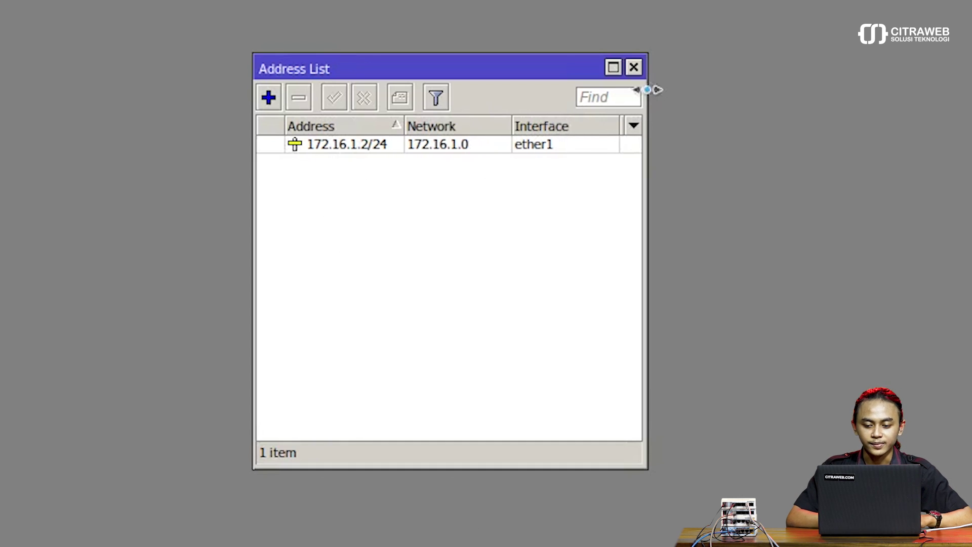
left_click(634, 68)
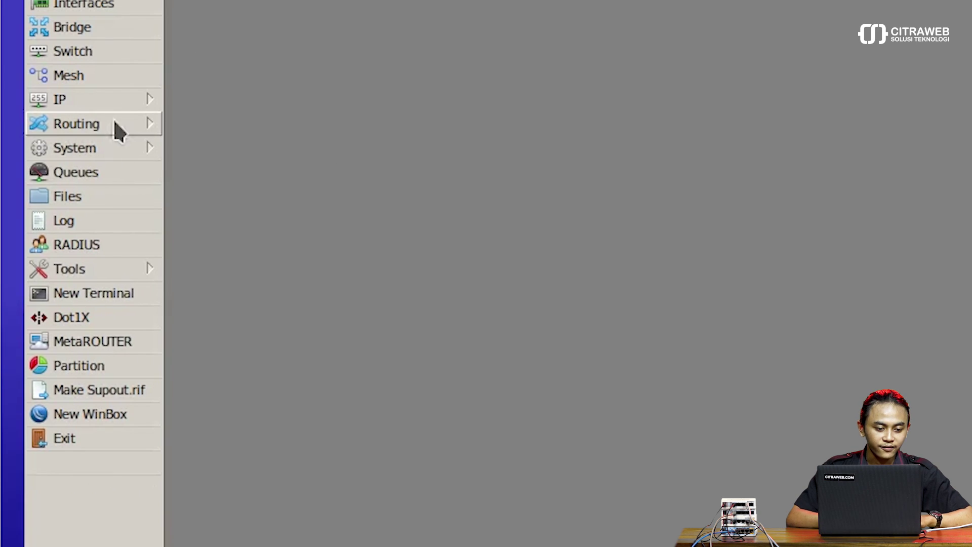
Add an OSPF area named area1 with area ID 1.1.1.1 and type stub on the IR 2 router
left_click(102, 124)
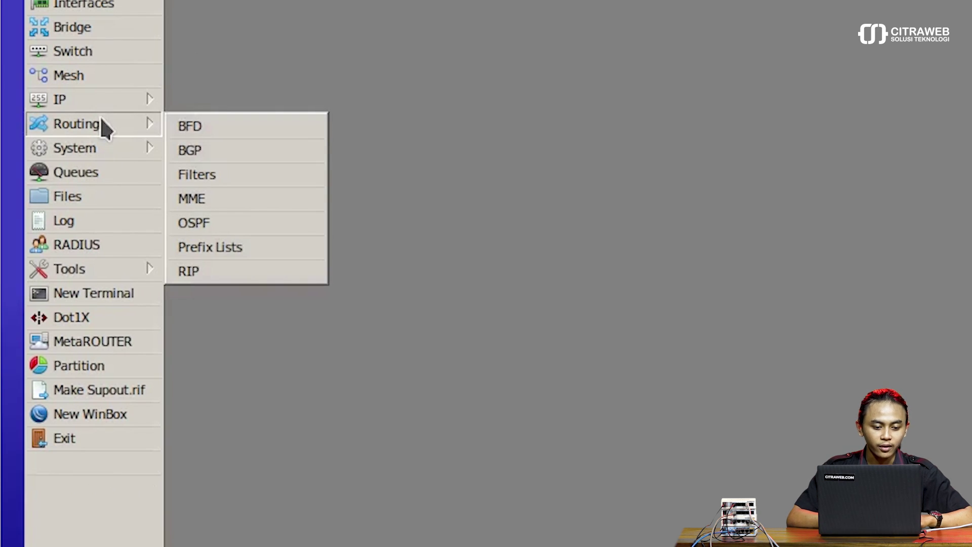
left_click(207, 219)
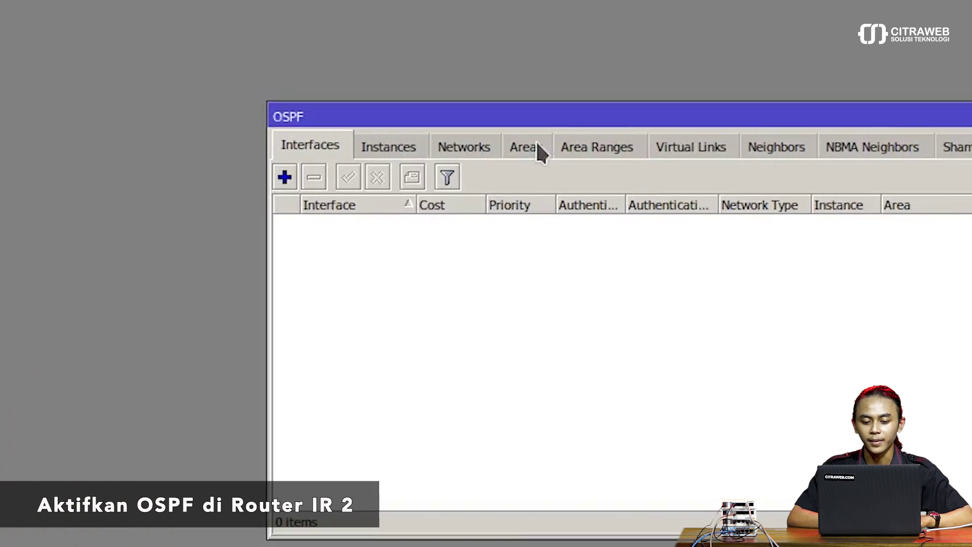
left_click(721, 202)
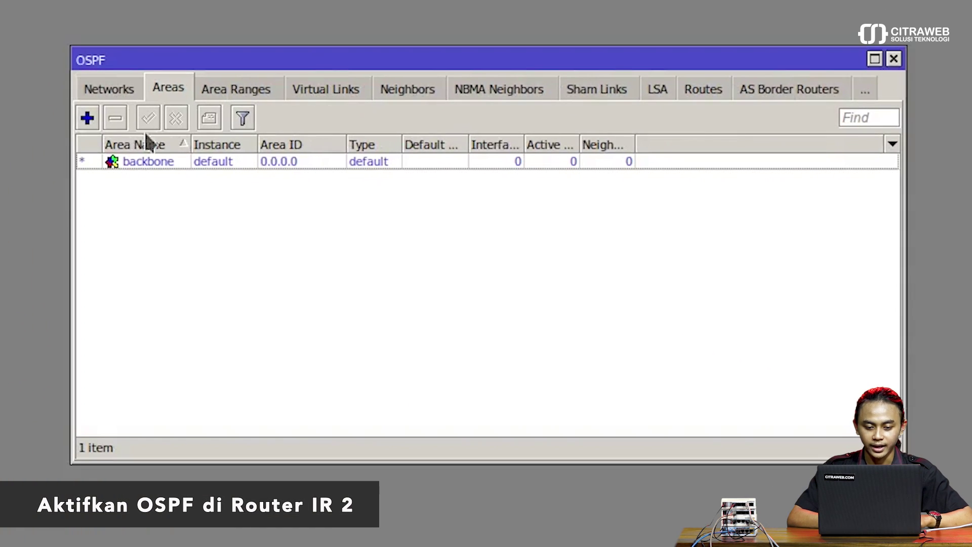
left_click(87, 118)
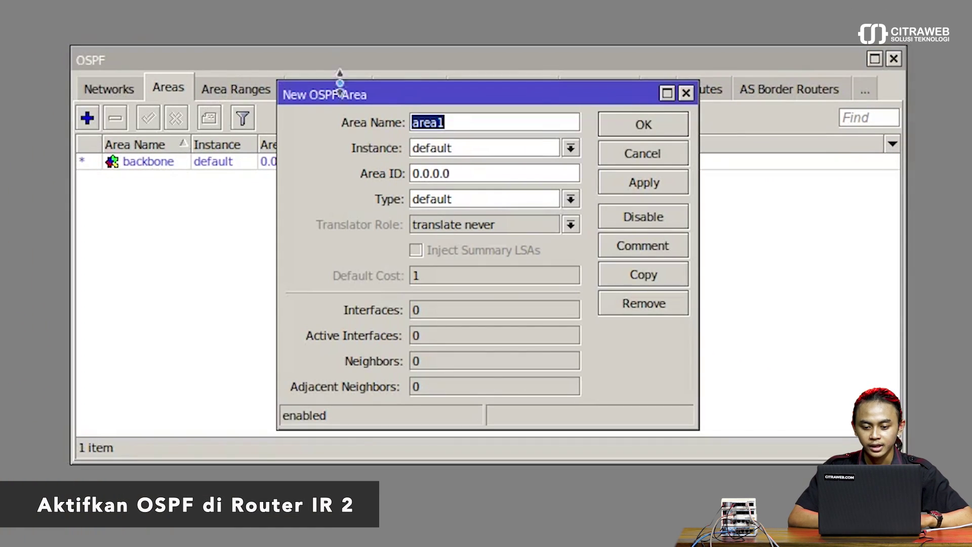
double_click(474, 175)
type("1.1.1")
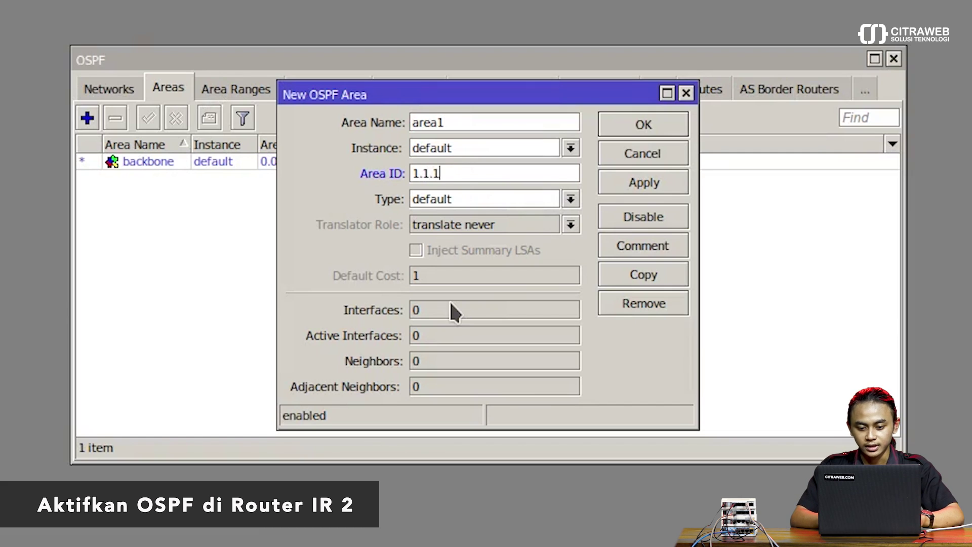
type(".1")
left_click(452, 198)
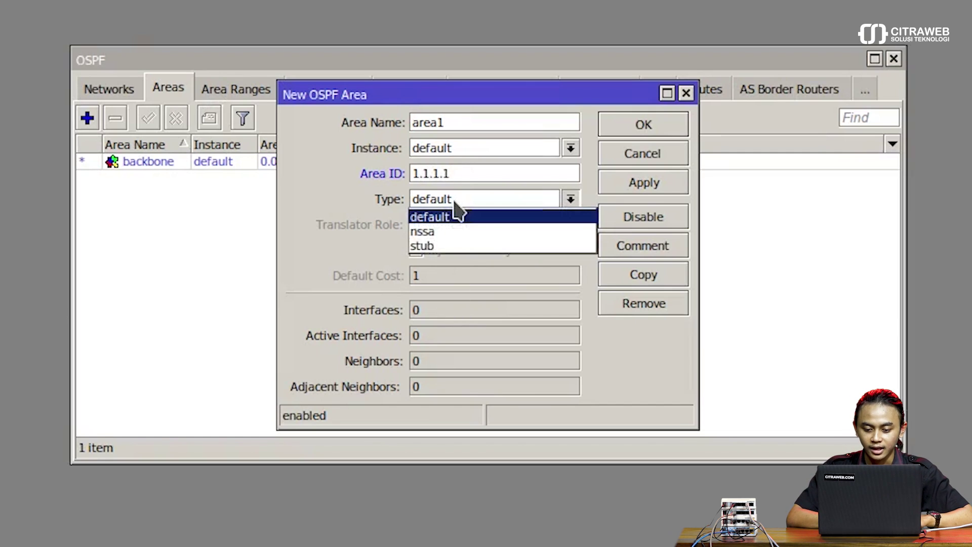
left_click(470, 244)
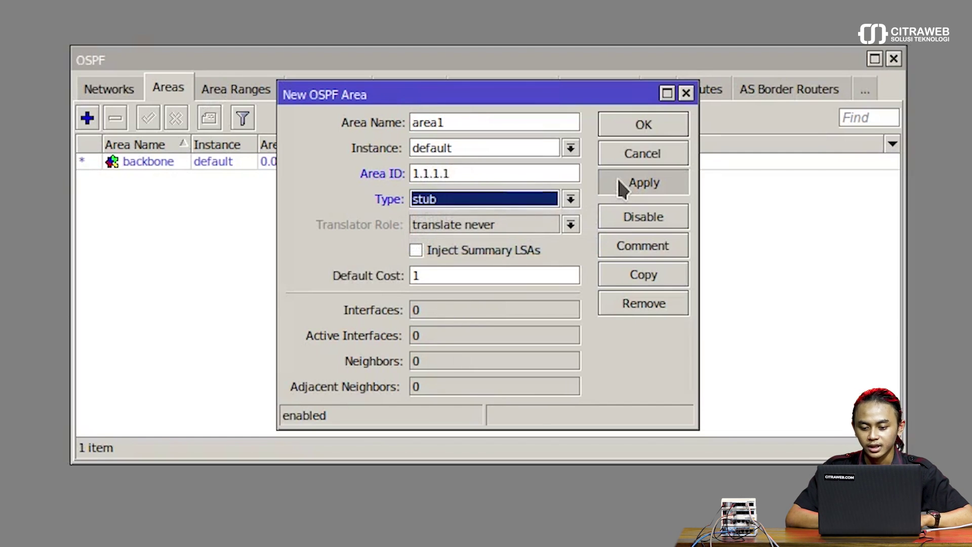
left_click(624, 186)
left_click(642, 125)
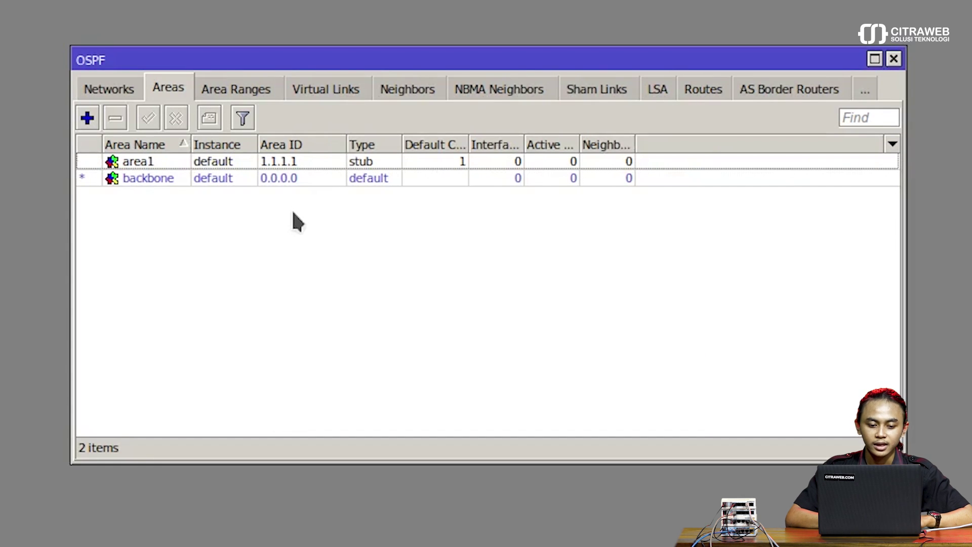
Add the OSPF network 172.16.1.0/24 in area1 on the IR 2 router
left_click(122, 90)
left_click(90, 117)
type("17")
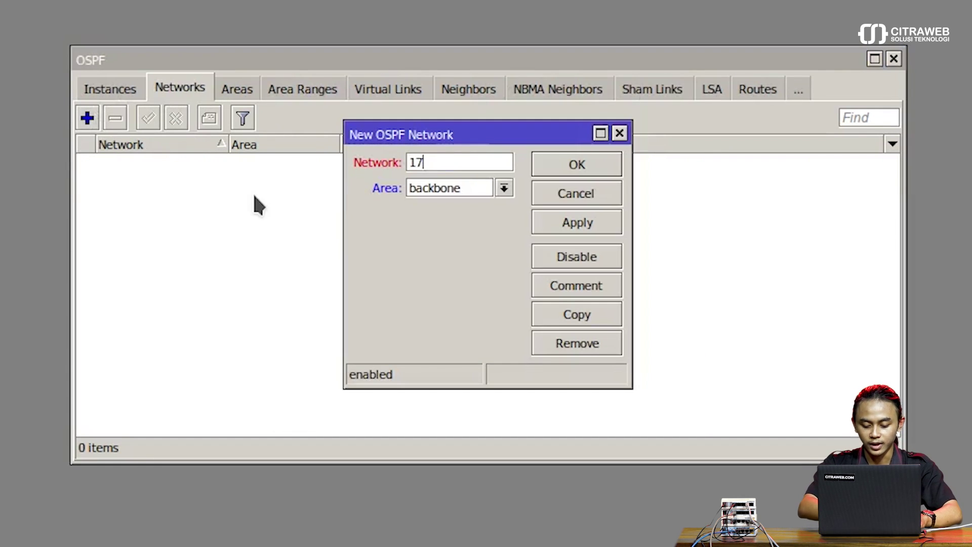
type("2.16.1.0/24")
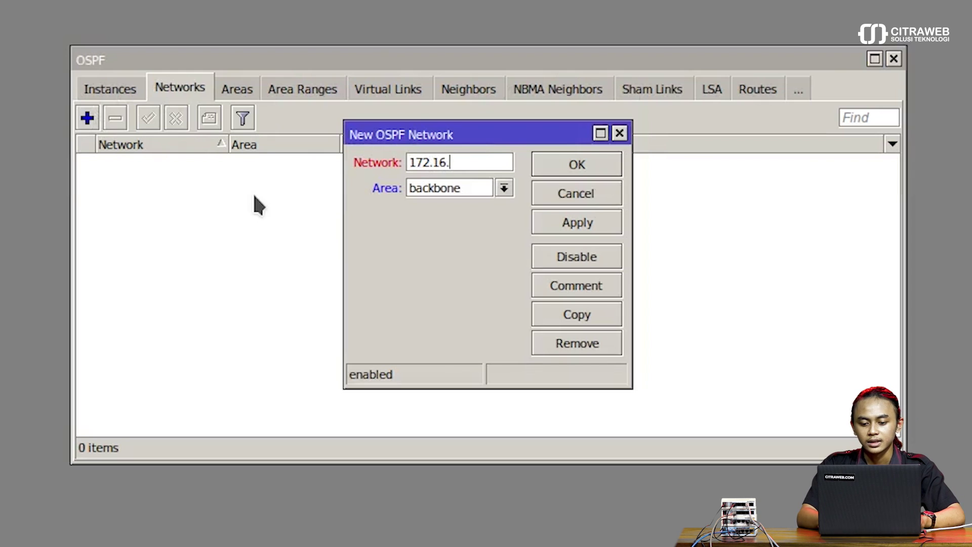
left_click(450, 190)
left_click(452, 204)
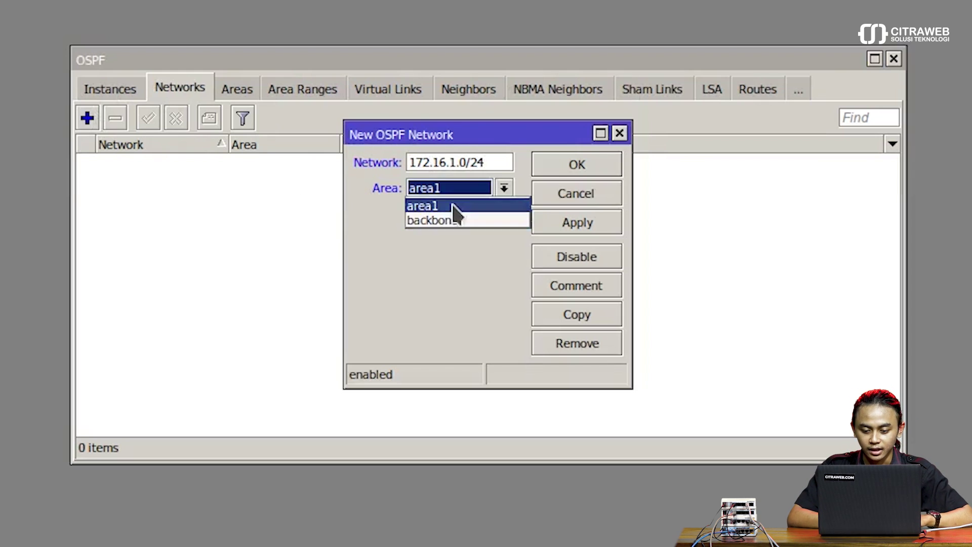
left_click(605, 227)
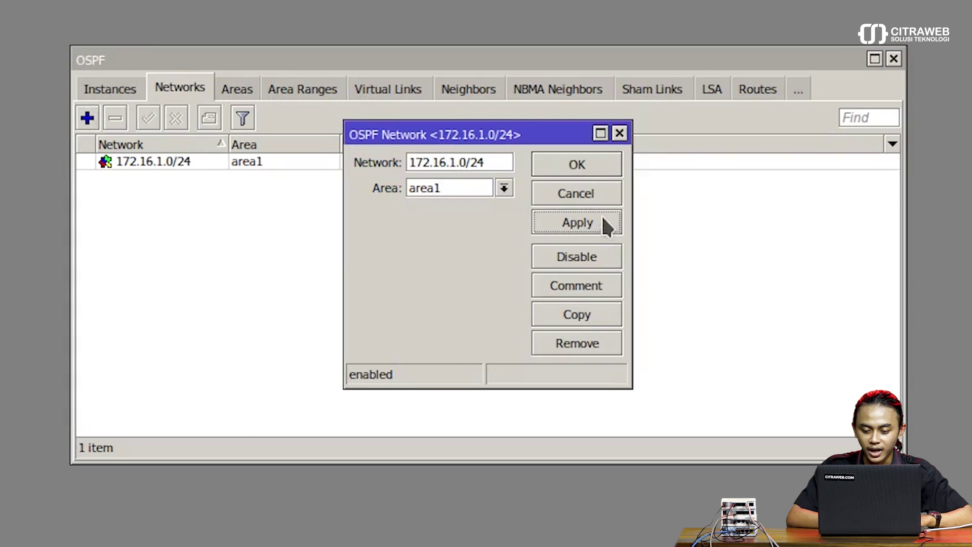
left_click(586, 172)
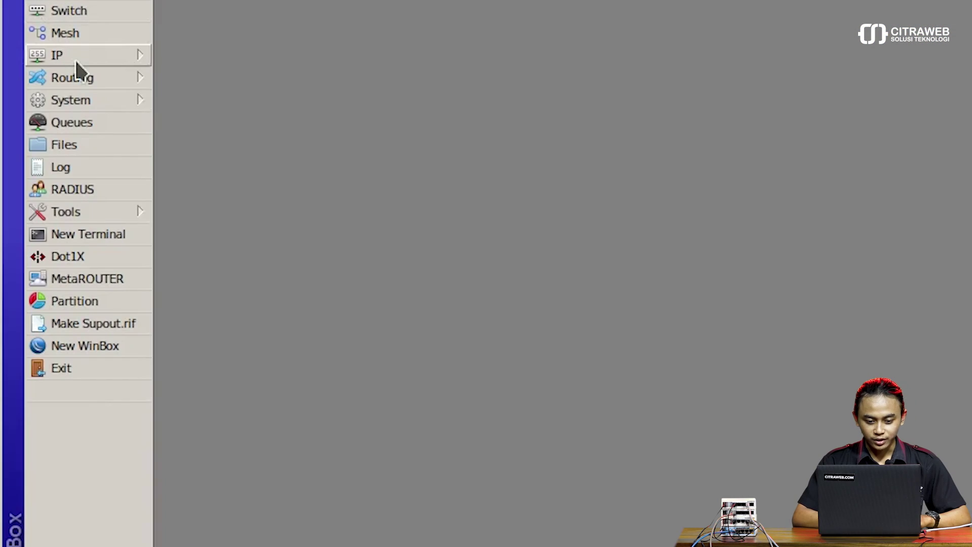
Examine the IP route list on the IR 2 router and select the route to 192.168.1.0/24
left_click(75, 60)
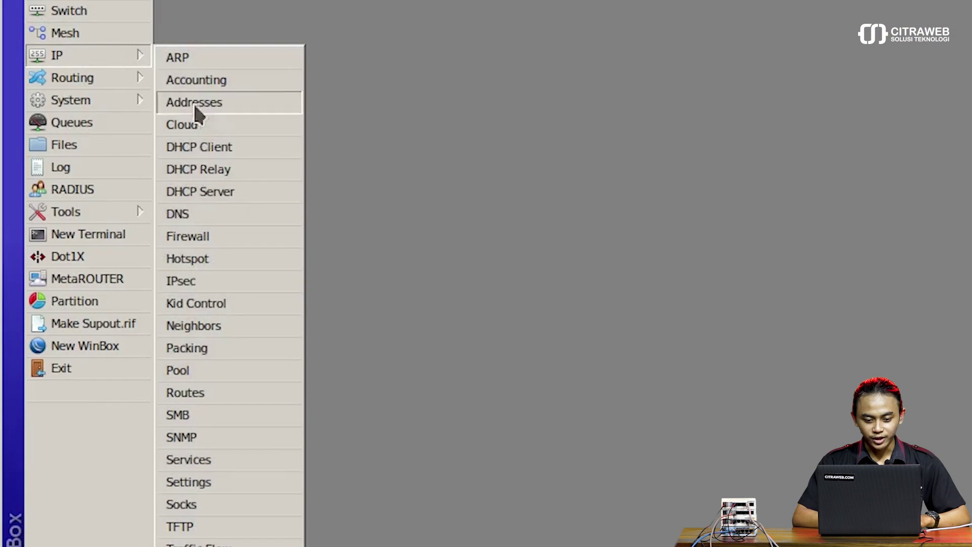
left_click(207, 394)
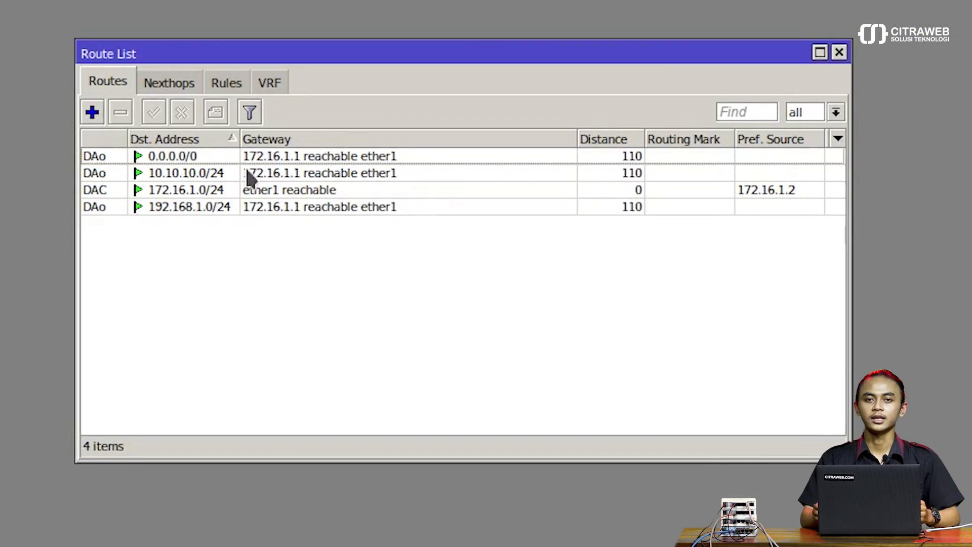
left_click(243, 212)
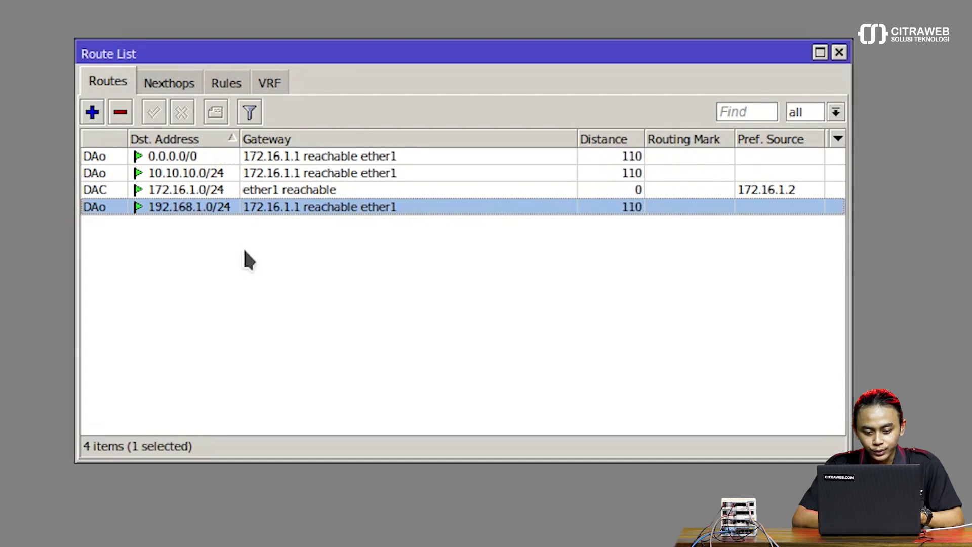
Check the routes to 10.10.10.0/24 and 0.0.0.0/0 in the IR 2 router's route list
left_click(225, 173, "ctrl")
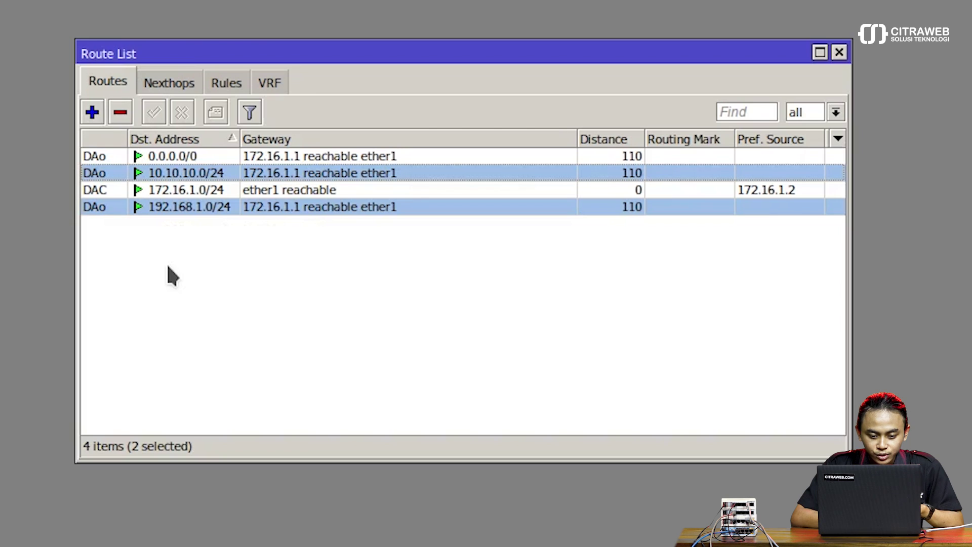
left_click(203, 157)
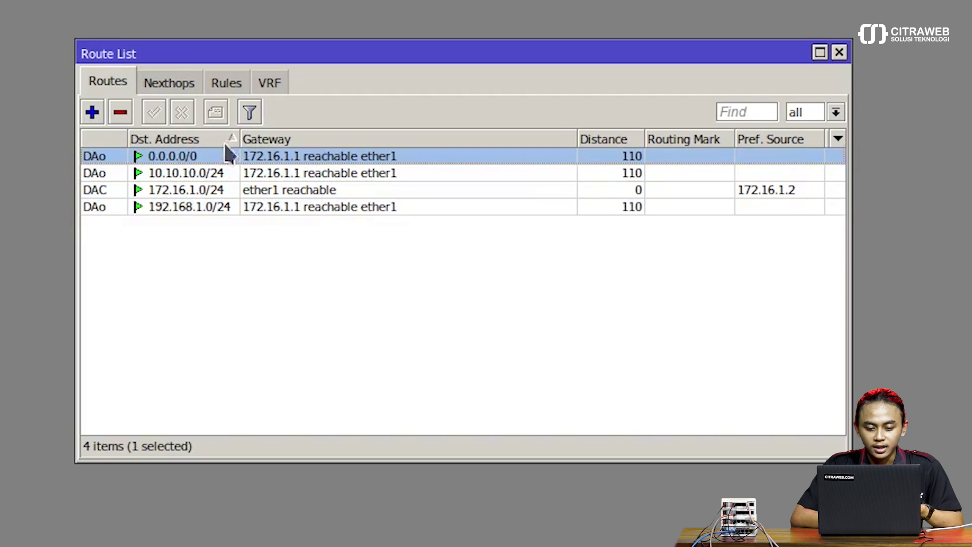
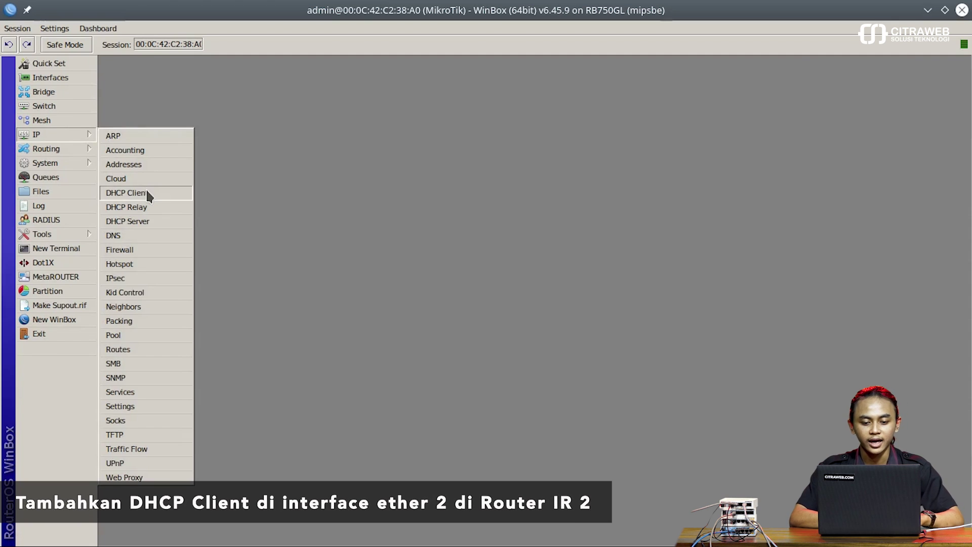
Add a DHCP client on ether2 of the IR 2 router with Add Default Route set to no, and check its assigned IP address
left_click(146, 193)
left_click(380, 213)
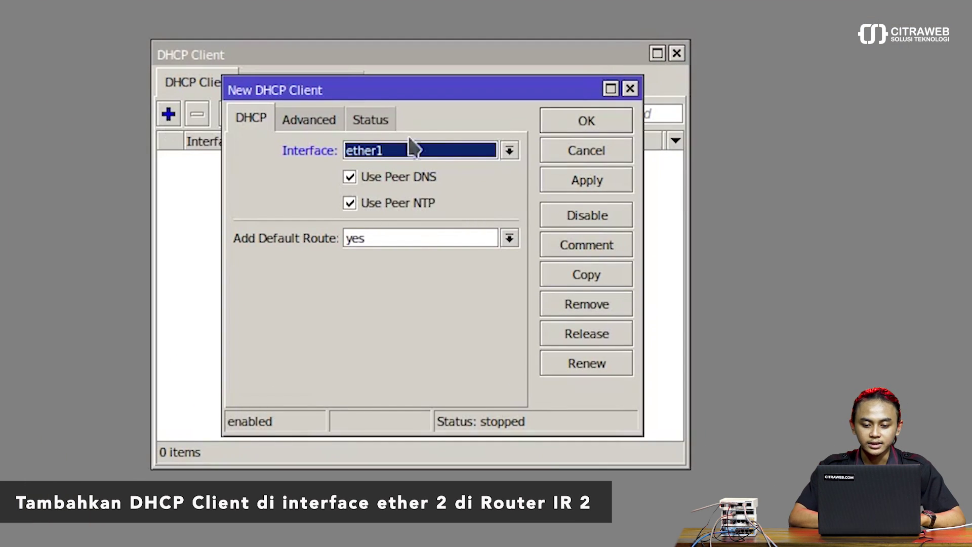
left_click(442, 151)
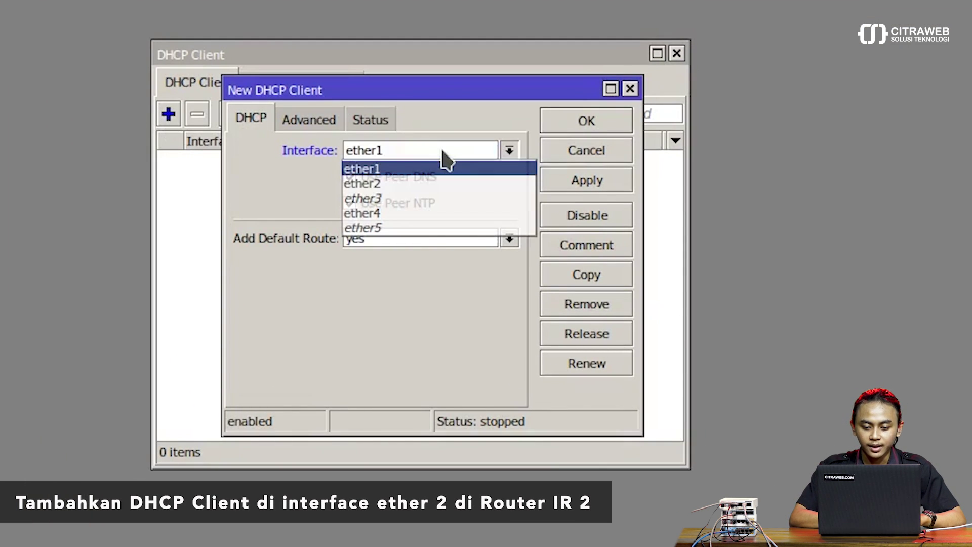
left_click(397, 183)
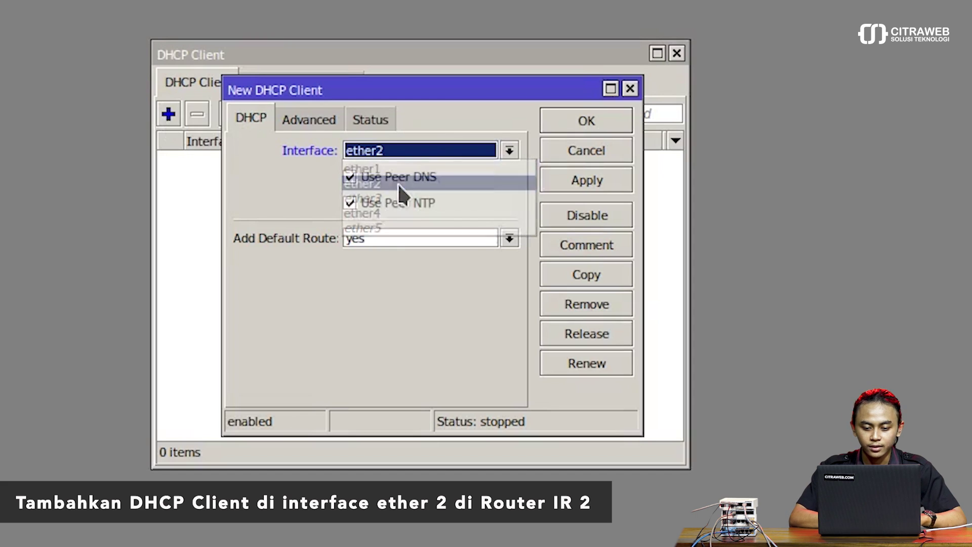
left_click(389, 239)
left_click(390, 256)
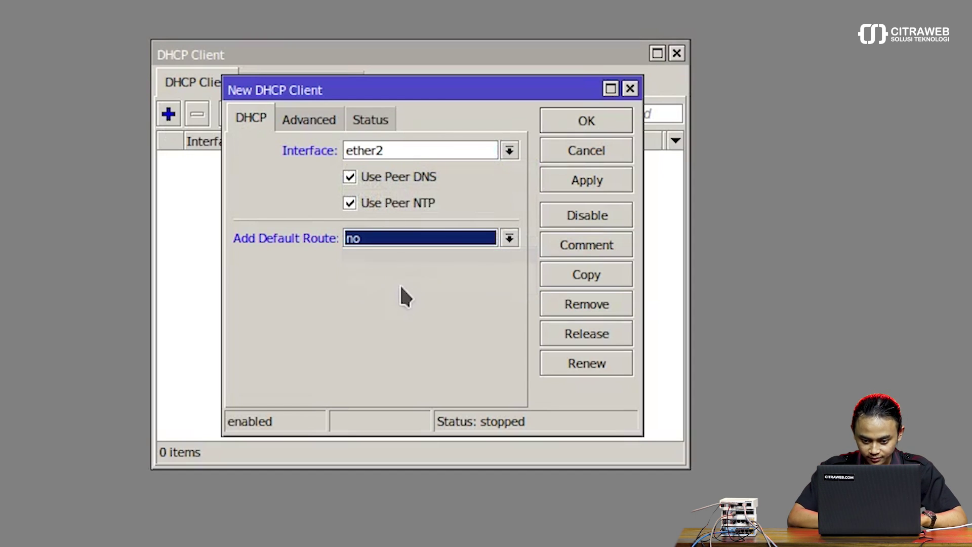
left_click(596, 180)
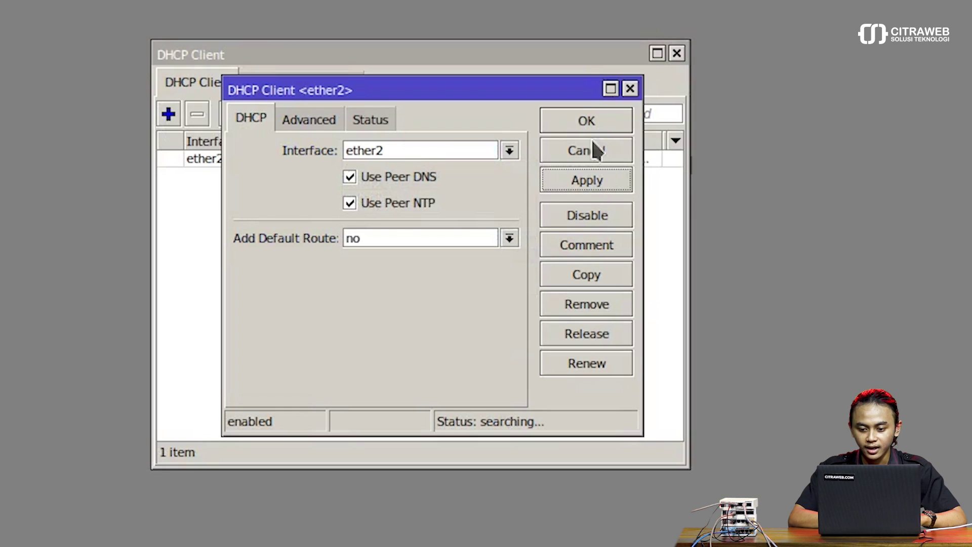
left_click(589, 119)
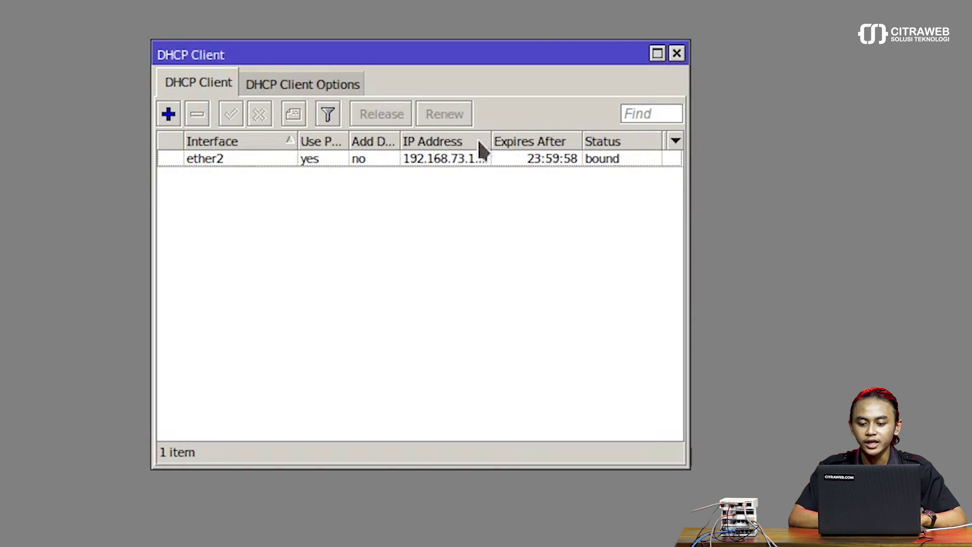
left_click_drag(494, 140, 535, 139)
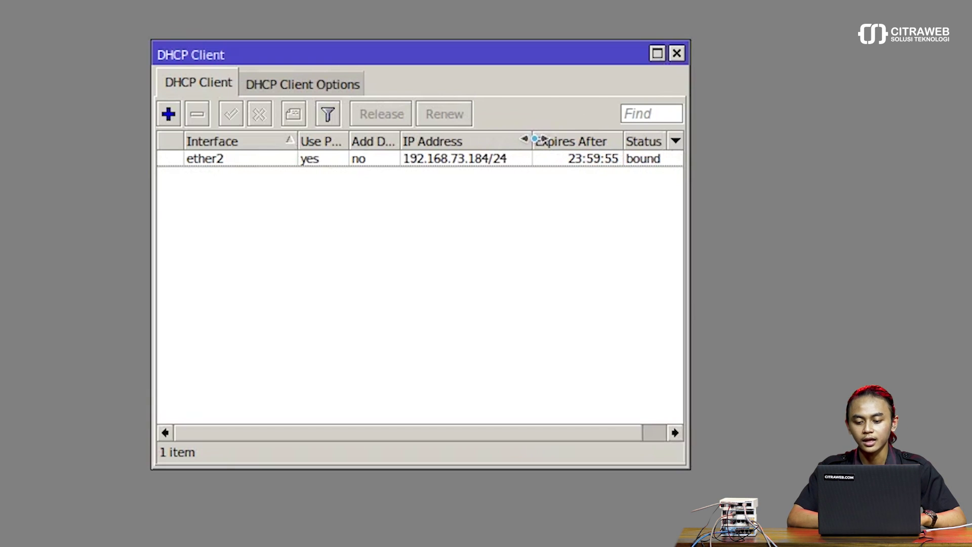
left_click(678, 53)
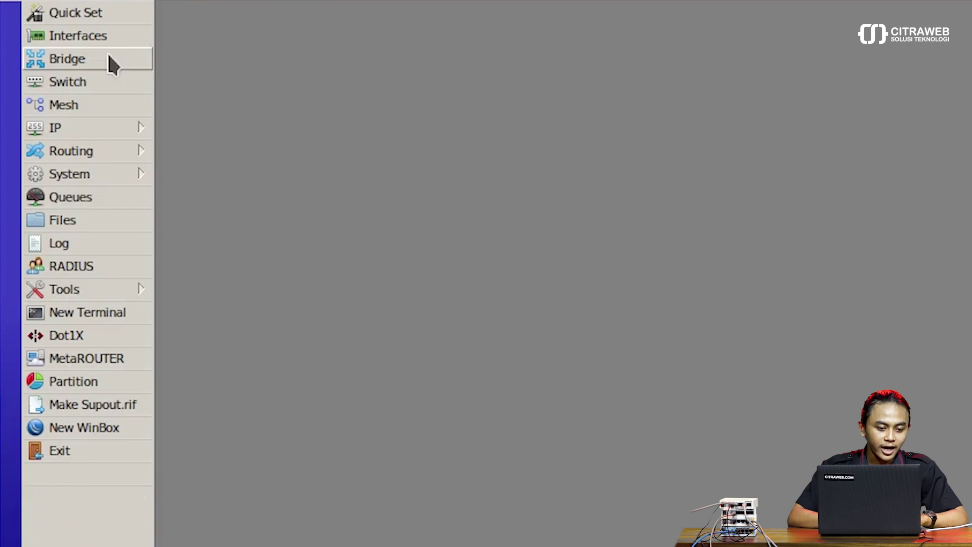
Start a new static route on the IR 2 router with destination address 192.168.68.0/24
left_click(134, 128)
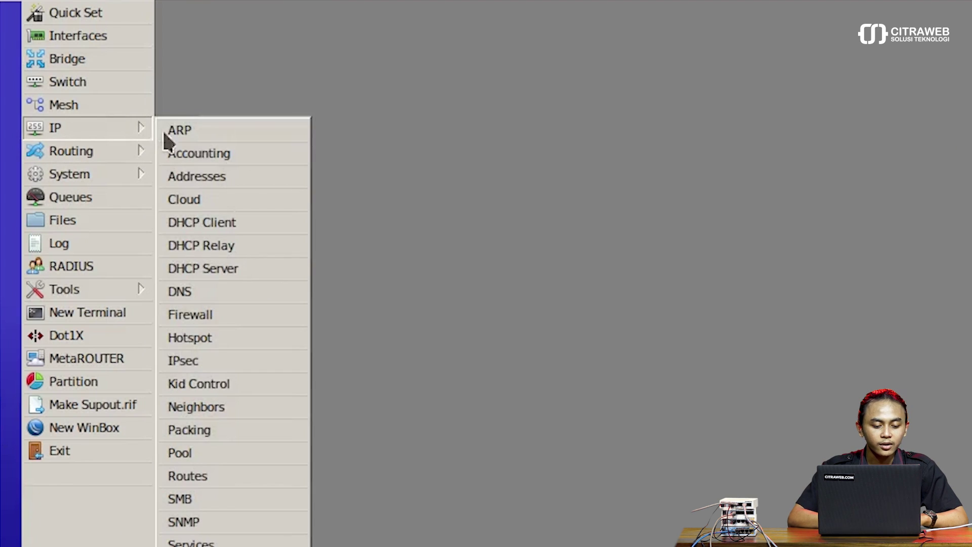
left_click(222, 477)
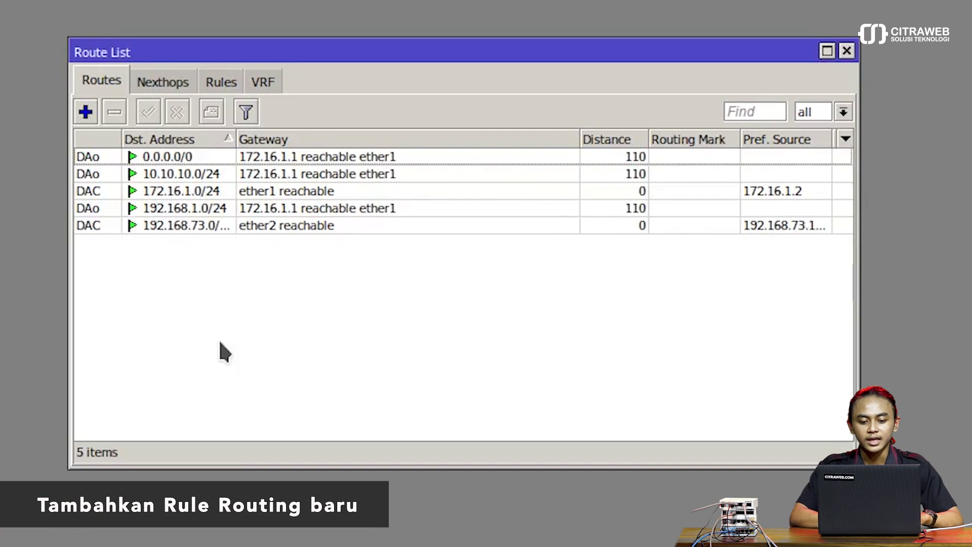
left_click(86, 112)
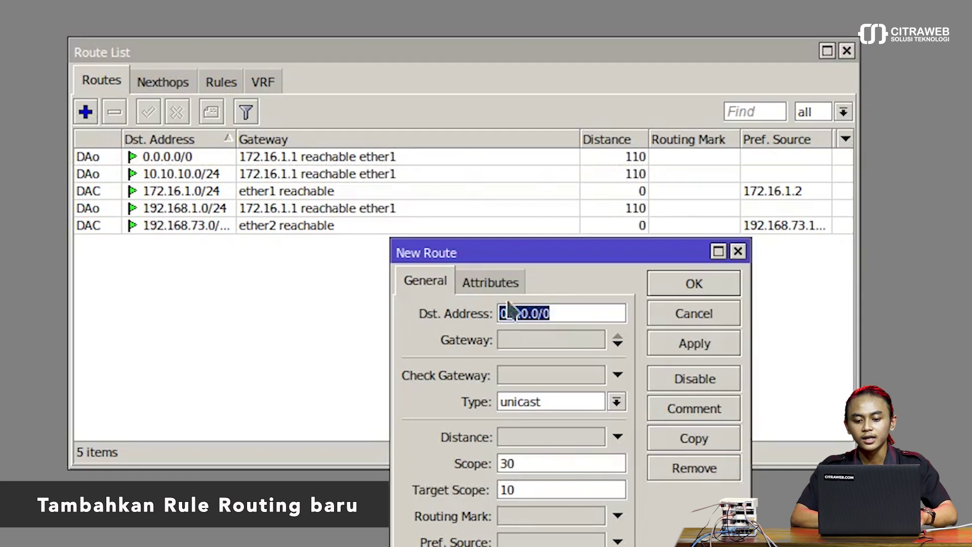
left_click_drag(550, 253, 458, 127)
type("192")
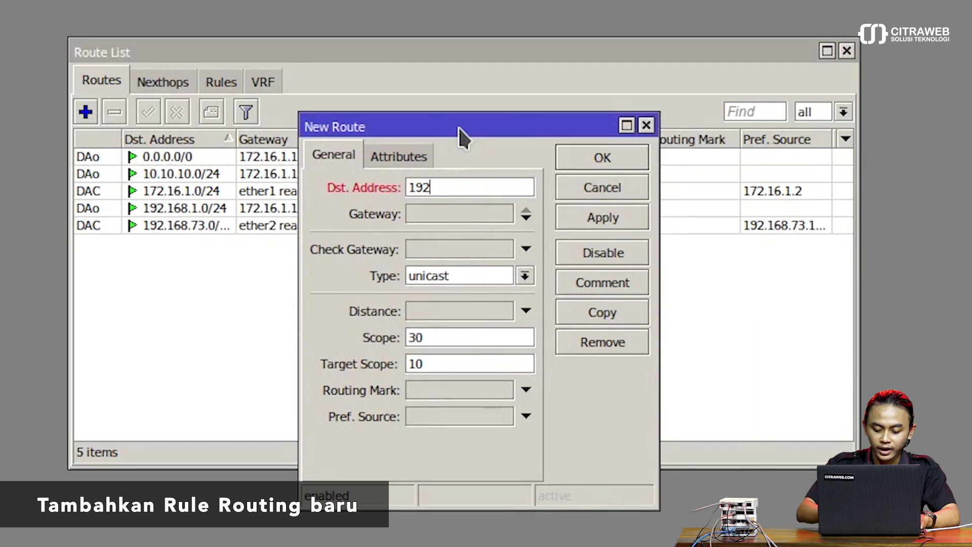
type(".168.")
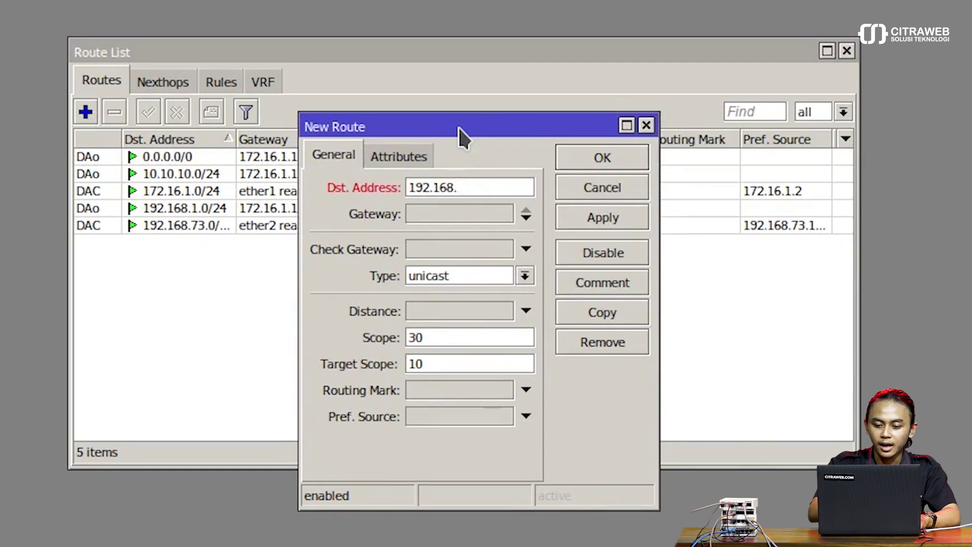
type("68.0/24")
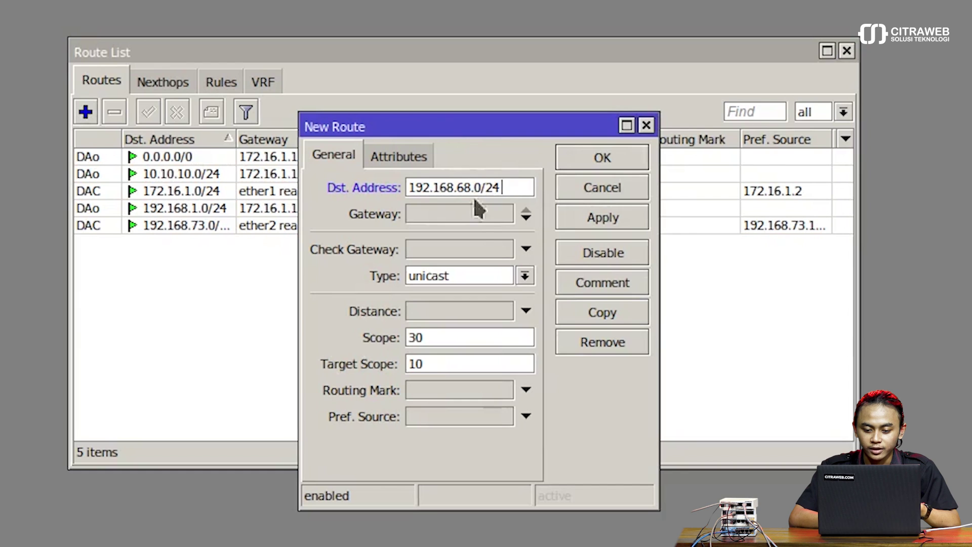
Set the new route's gateway to 192.168.73.1 and save the route
left_click(473, 212)
left_click_drag(569, 124, 601, 209)
type("192.")
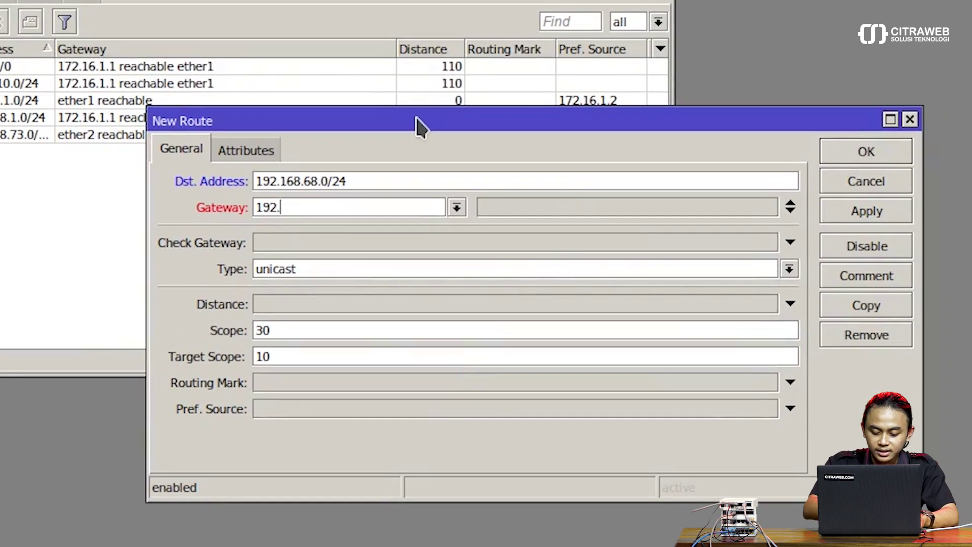
type("168.73.")
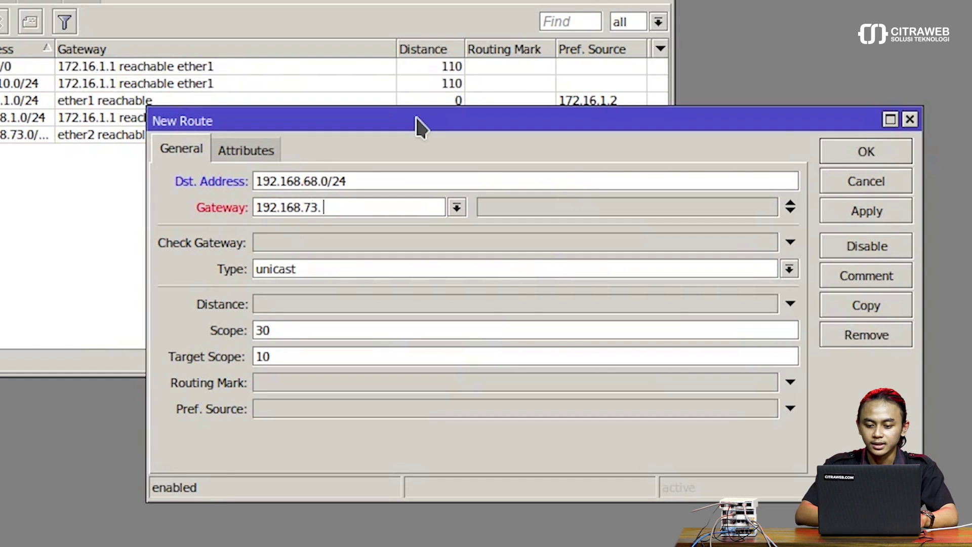
type("1")
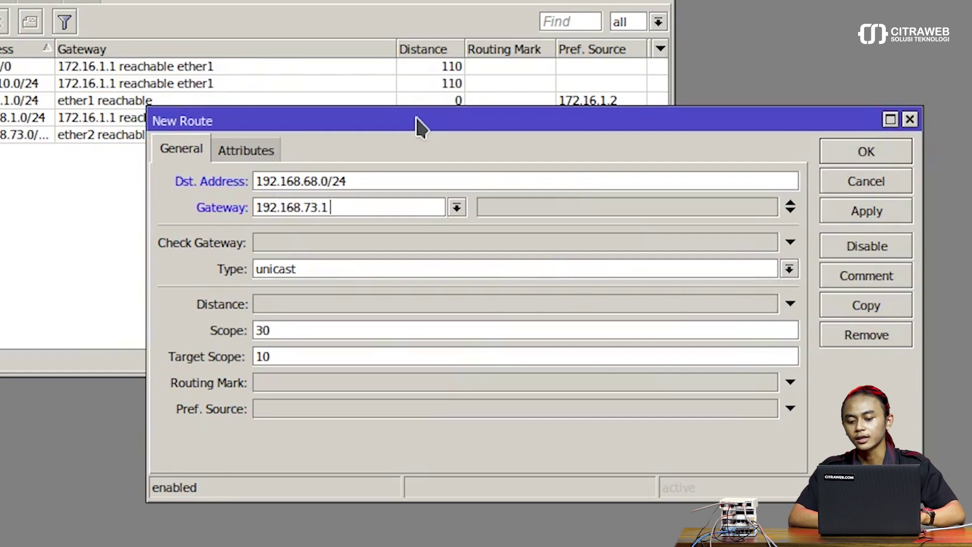
left_click(890, 211)
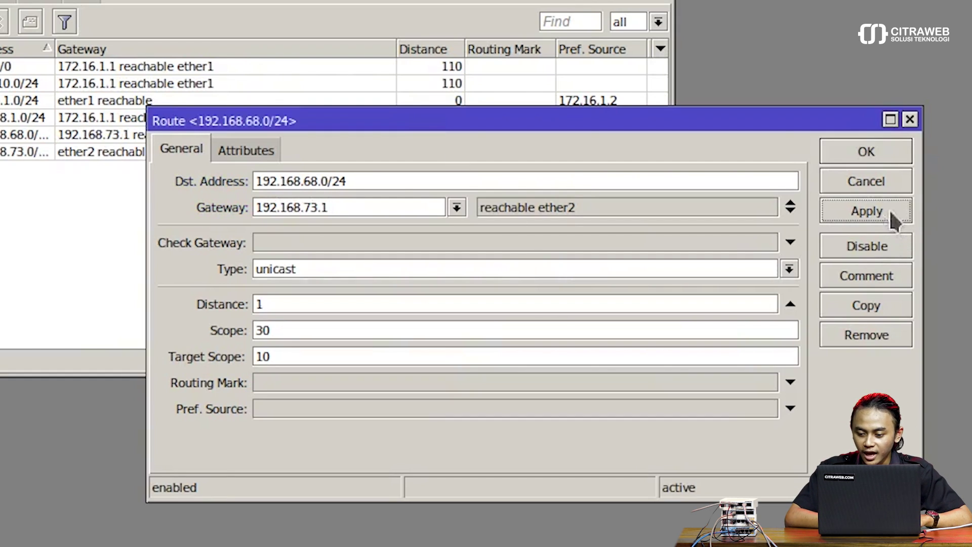
left_click(856, 153)
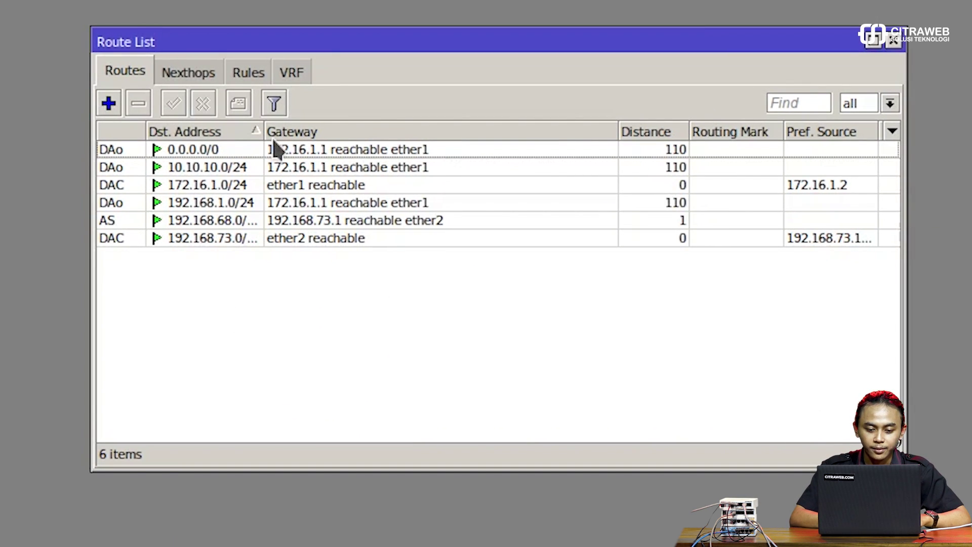
Widen the destination address column in the route list, inspect the static route to 192.168.68.0/24, and close the list
left_click_drag(264, 131, 289, 132)
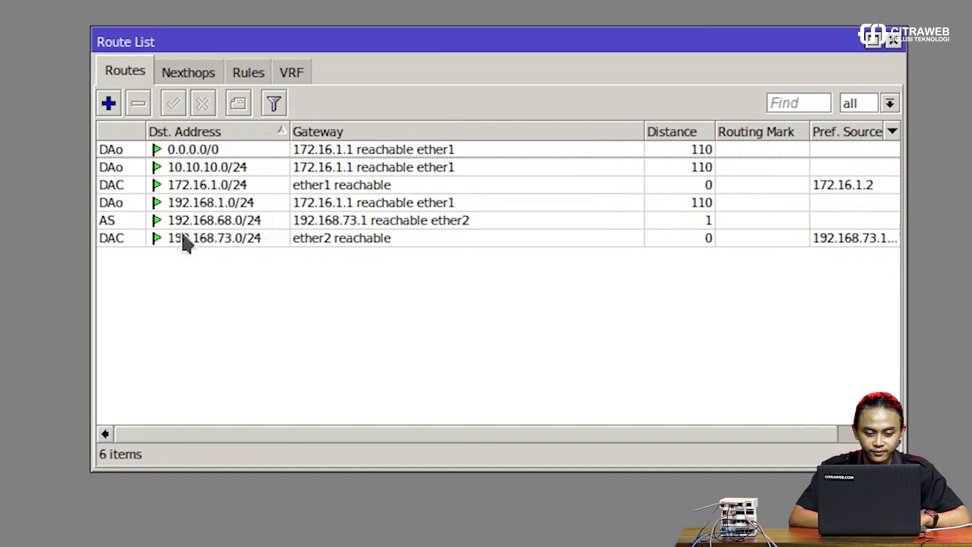
left_click(163, 221)
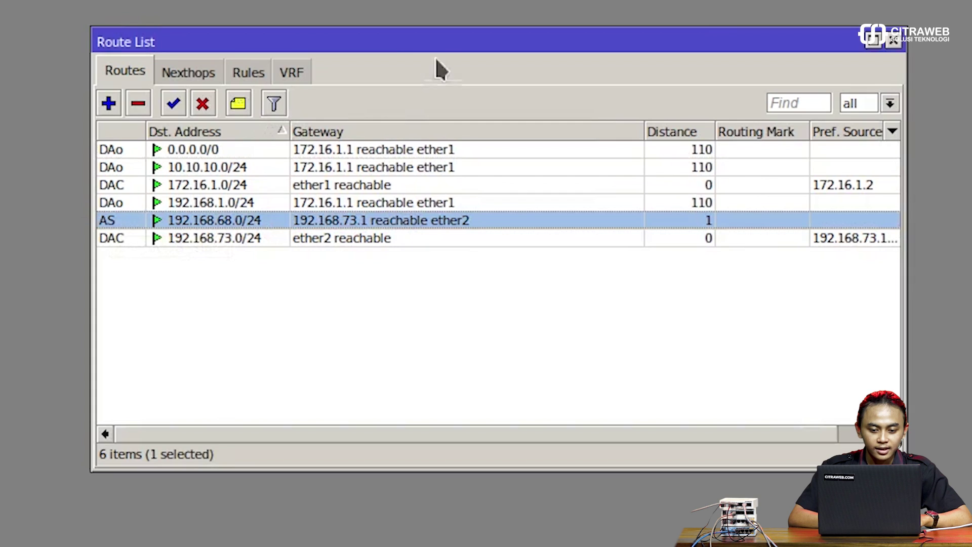
left_click_drag(390, 40, 370, 38)
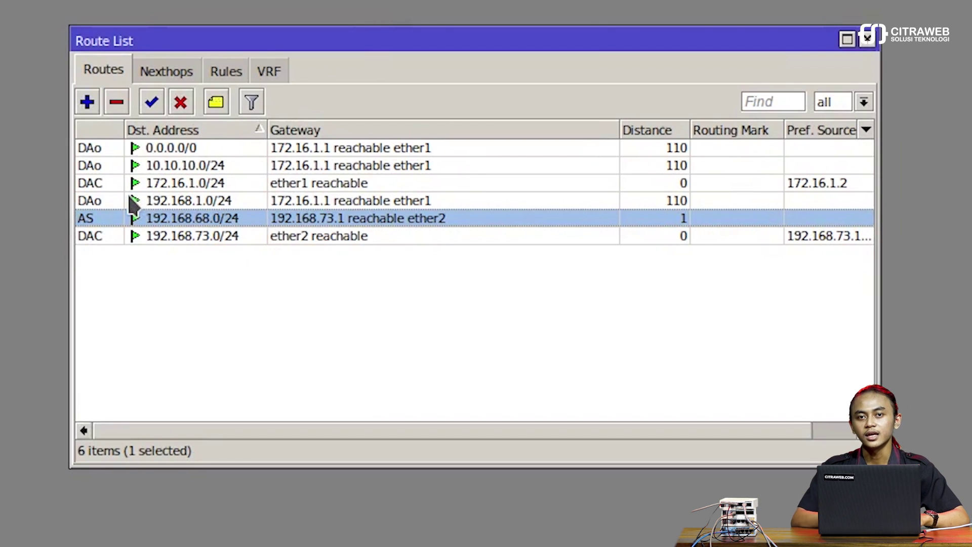
mouse_move(133, 205)
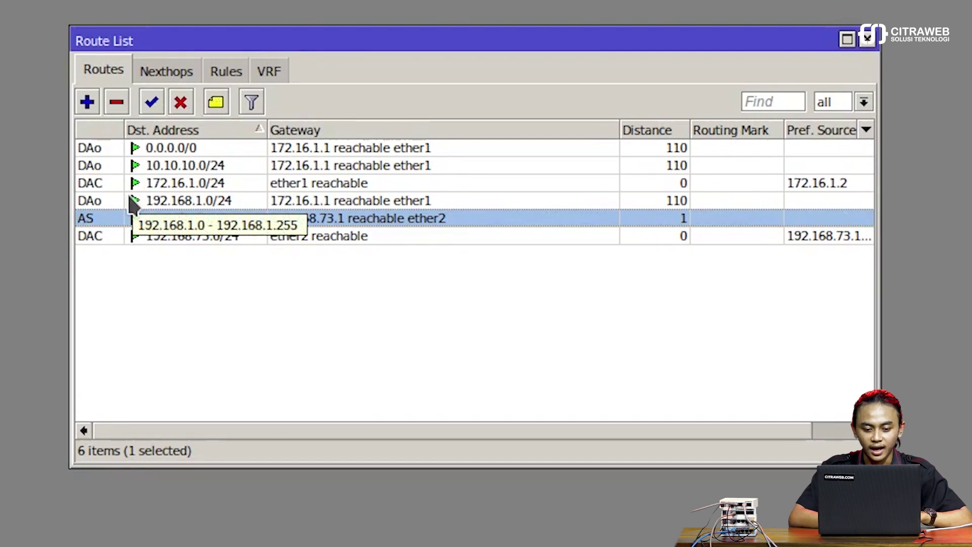
left_click(868, 39)
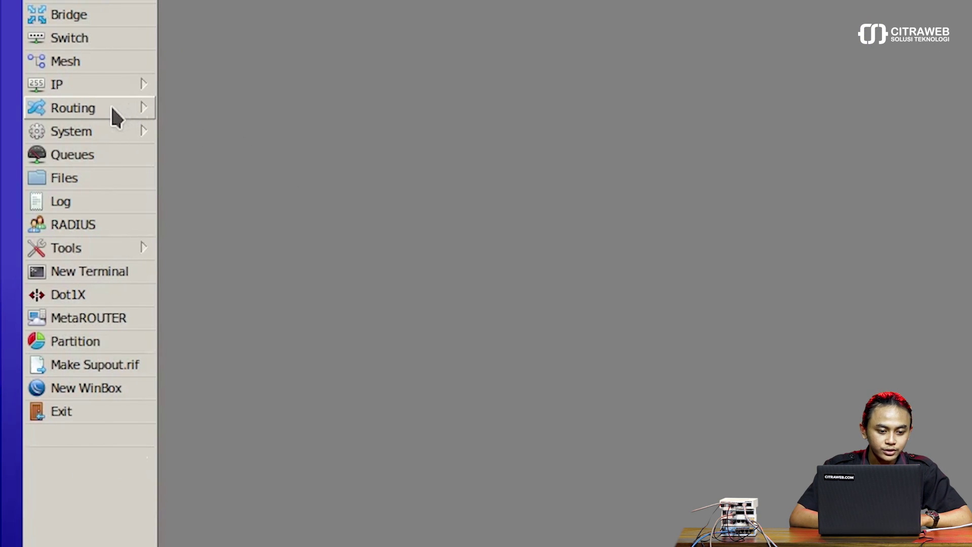
Set the default OSPF instance on the IR 2 router to redistribute static routes as type 1
left_click(112, 108)
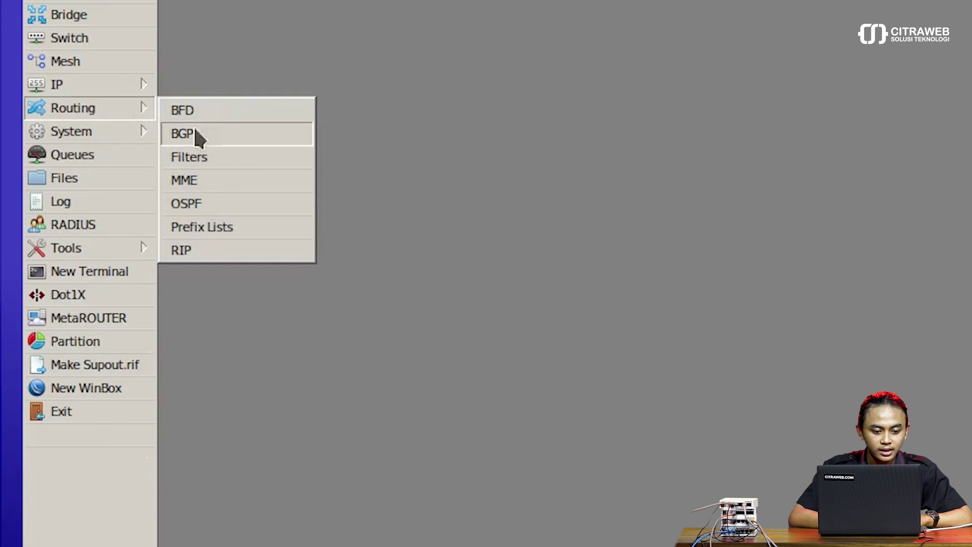
left_click(241, 204)
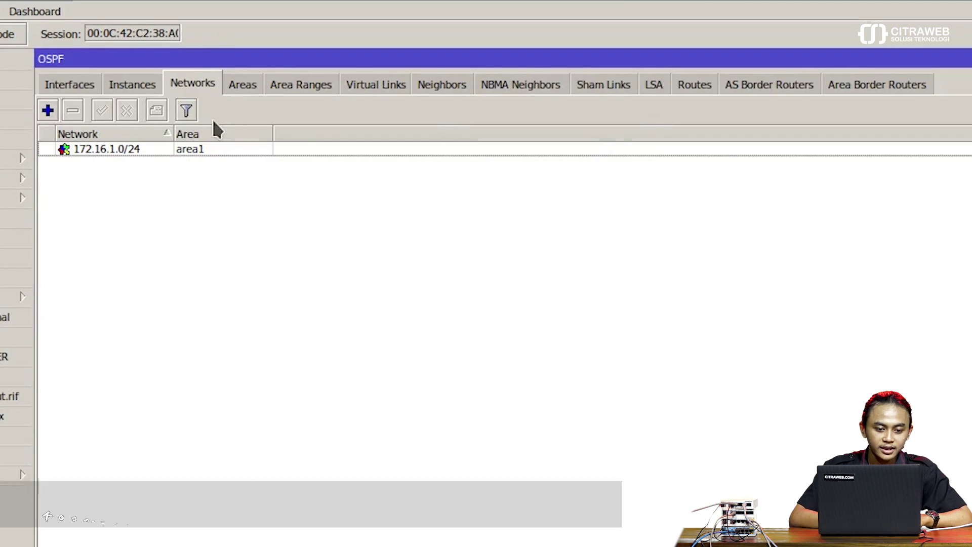
left_click(145, 91)
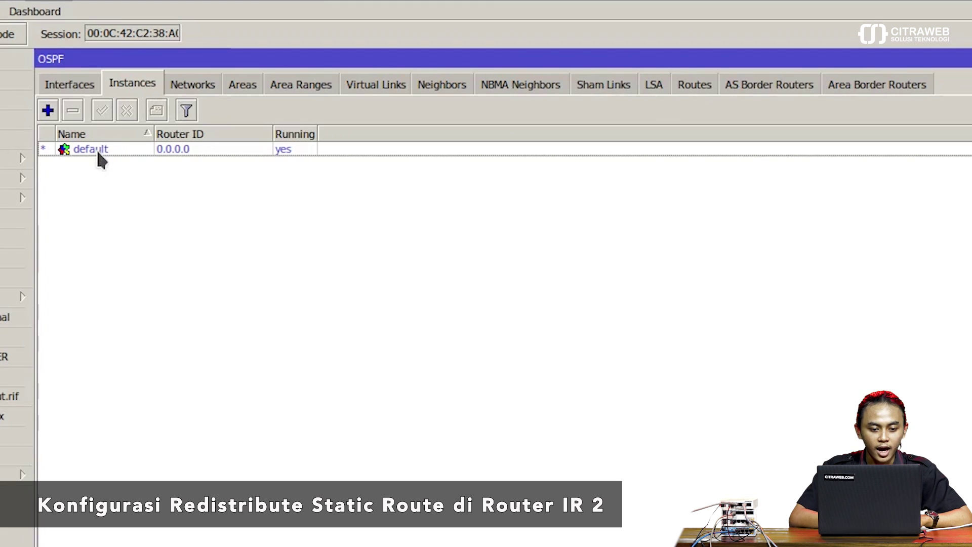
double_click(113, 150)
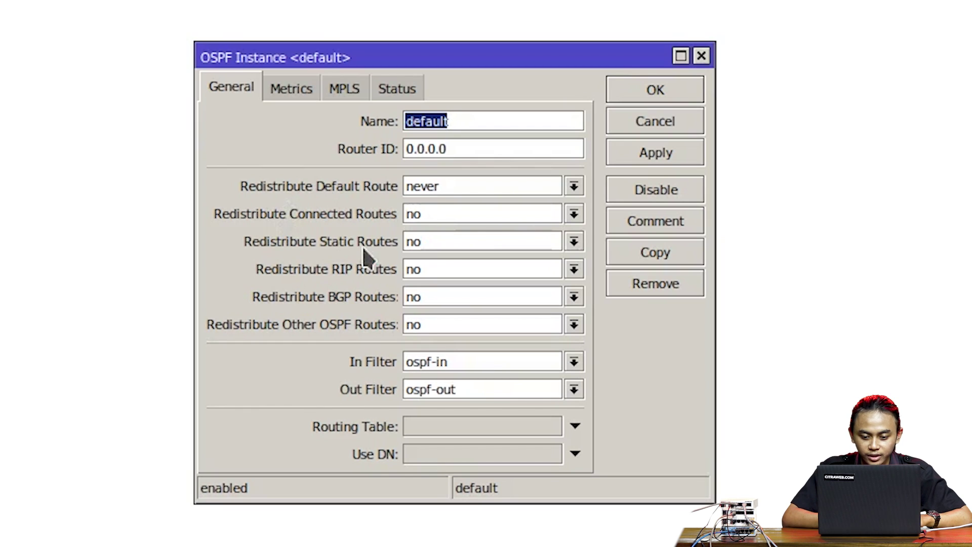
left_click(459, 246)
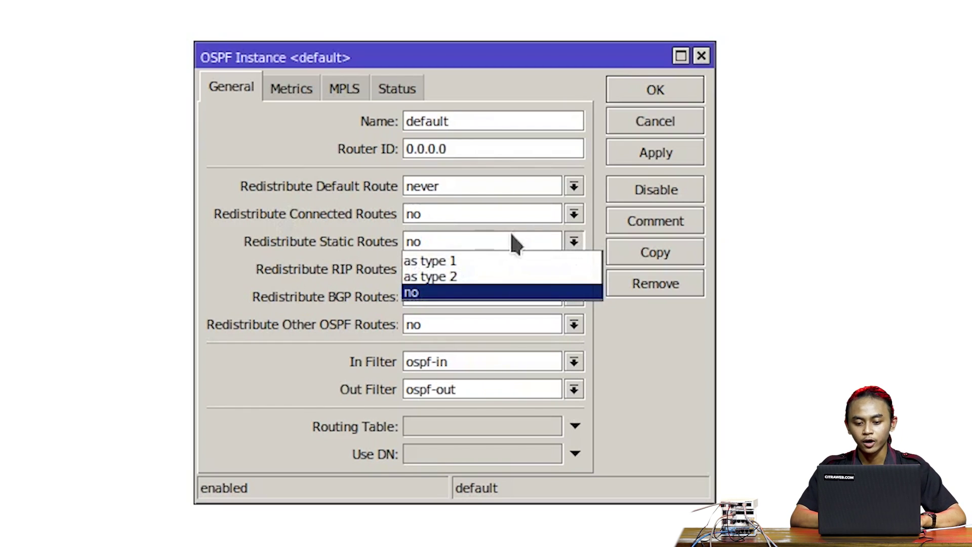
left_click(442, 259)
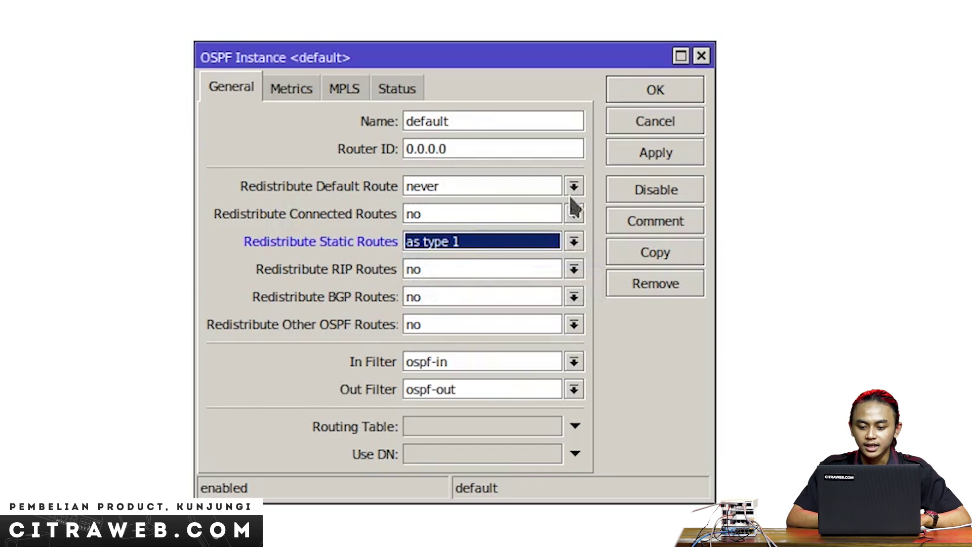
left_click(662, 152)
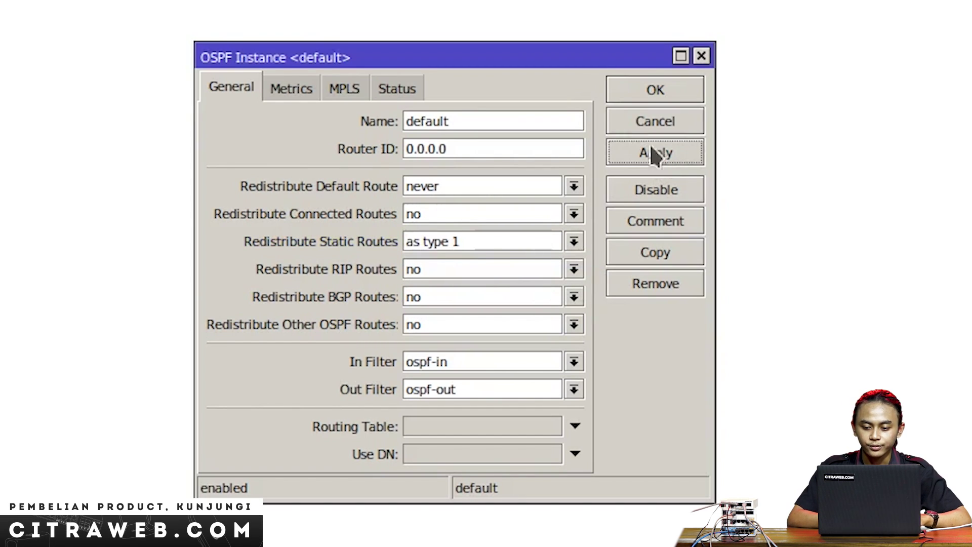
left_click(649, 90)
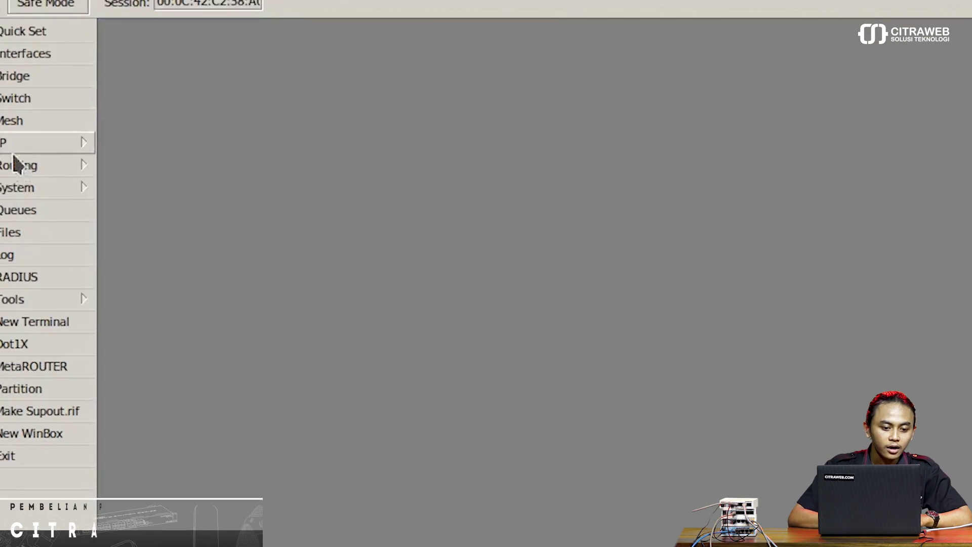
Open the route list on the IR 2 router and inspect its routing table
left_click(88, 90)
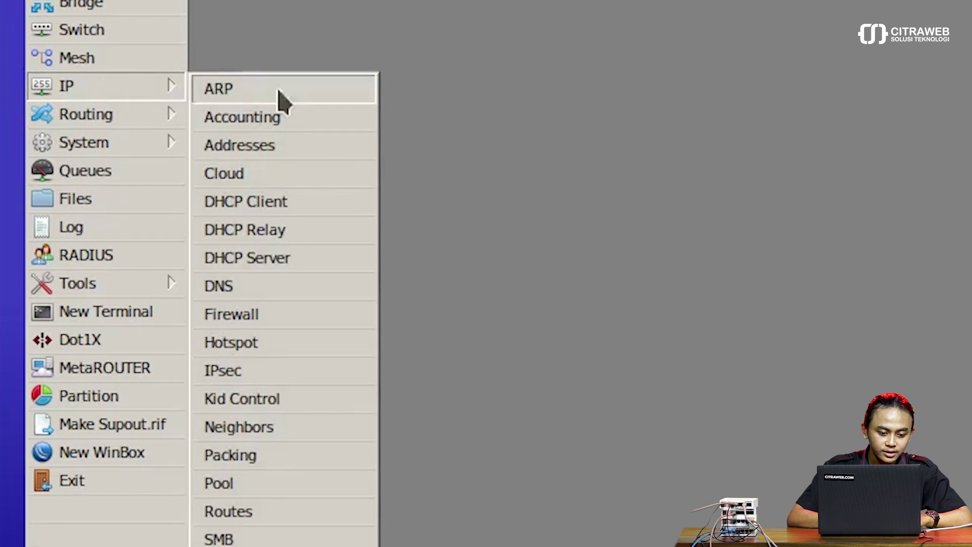
left_click(251, 511)
left_click(142, 223)
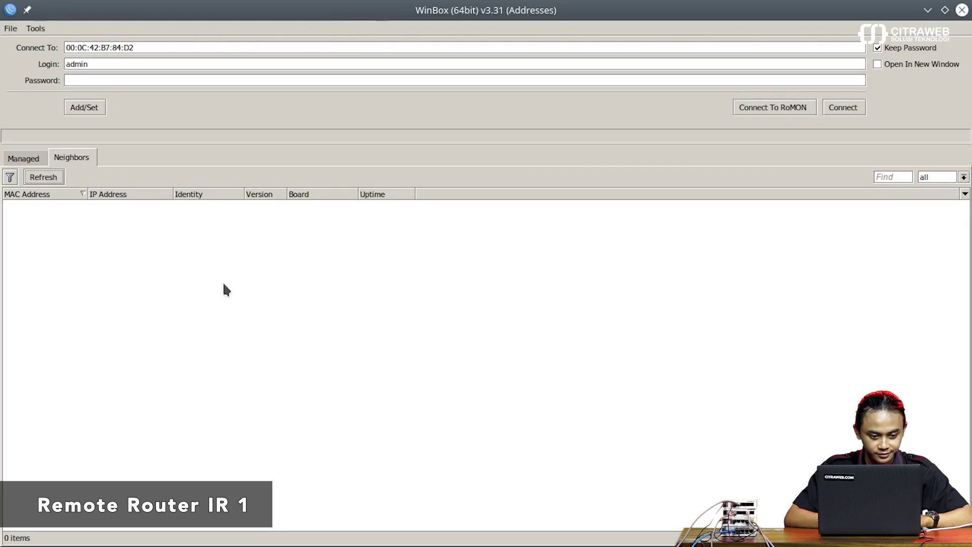
Connect to the IR 1 router at MAC address 00:0C:42:B7:84:D3 and maximize its session window
left_click(47, 205)
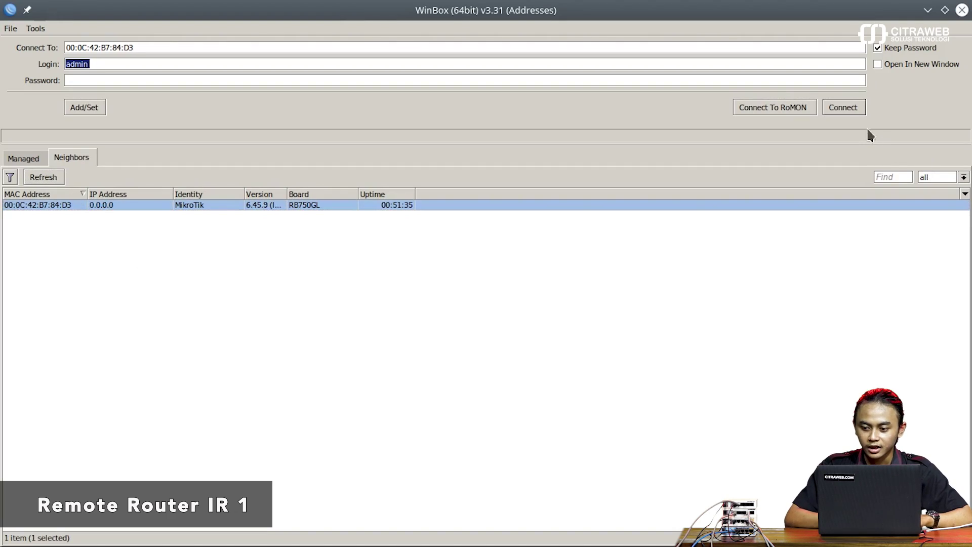
left_click(851, 111)
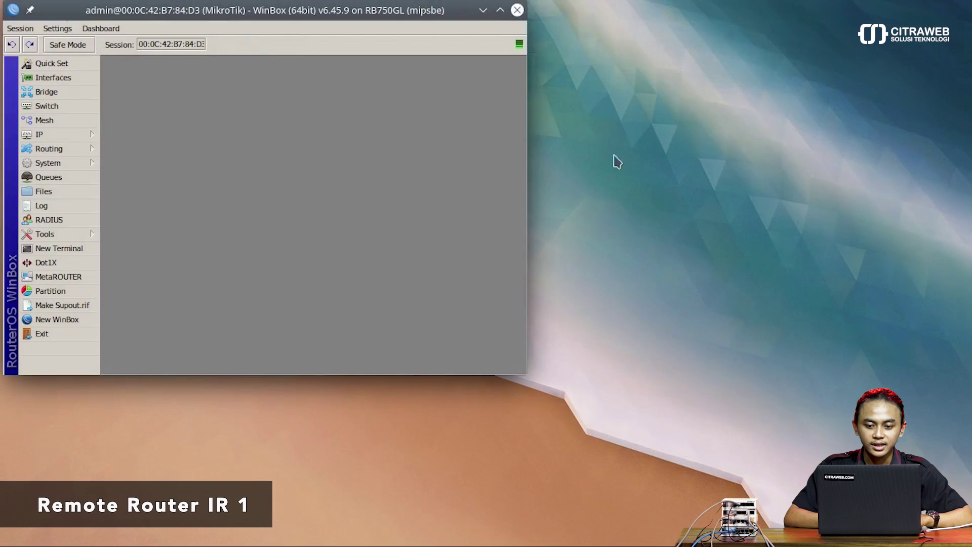
left_click(500, 10)
Examine the destinations and gateways in the IR 1 router's route list, and close the list
left_click(43, 134)
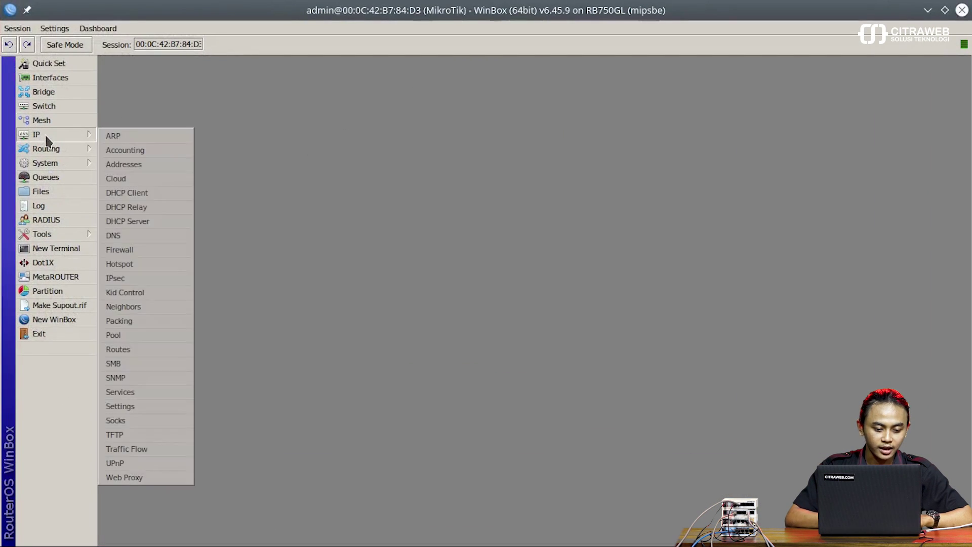
left_click(118, 353)
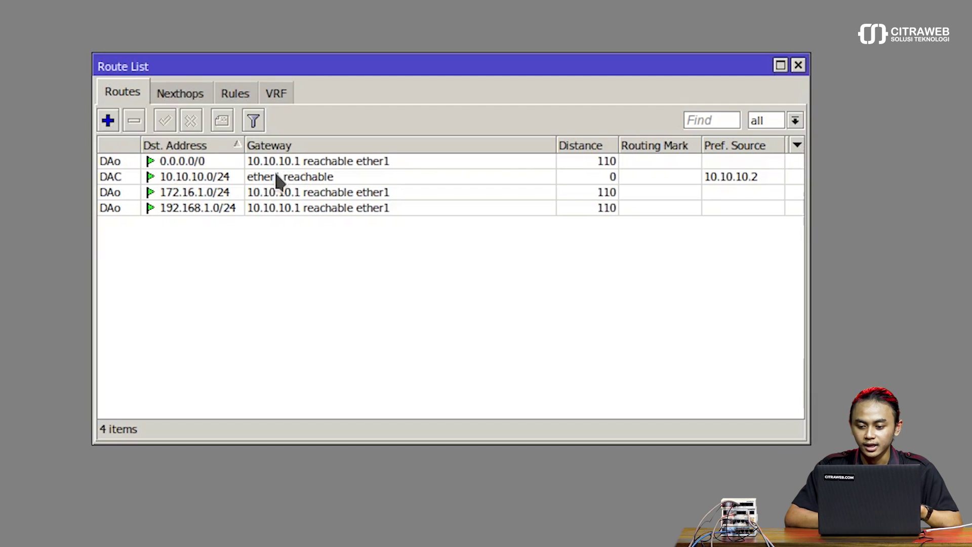
left_click(798, 64)
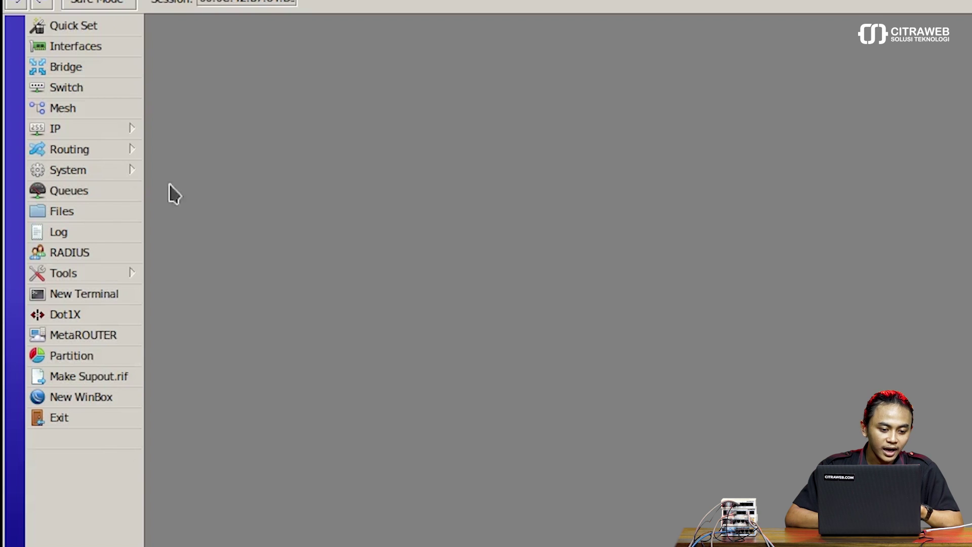
Change the type of OSPF area1 on the IR 1 router to nssa and save the area
left_click(92, 148)
left_click(191, 233)
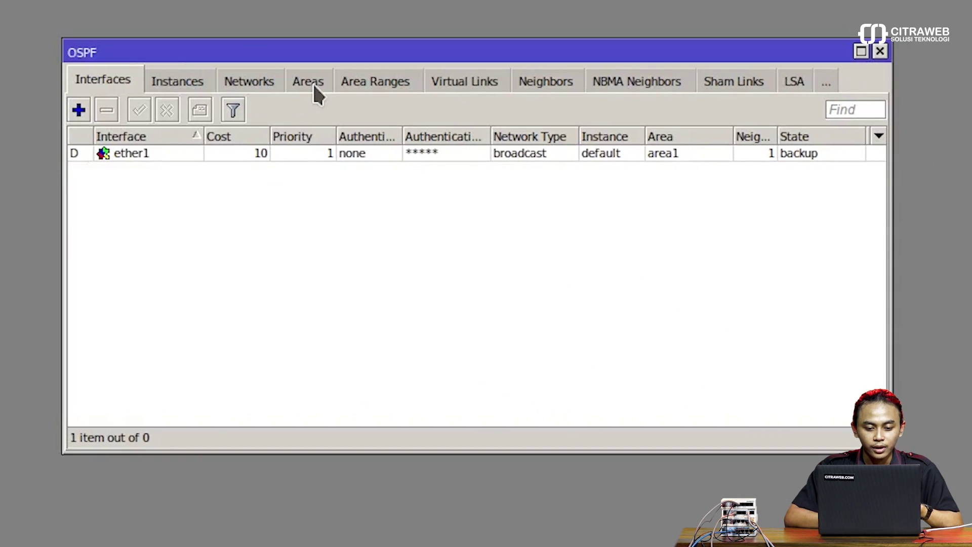
left_click(313, 83)
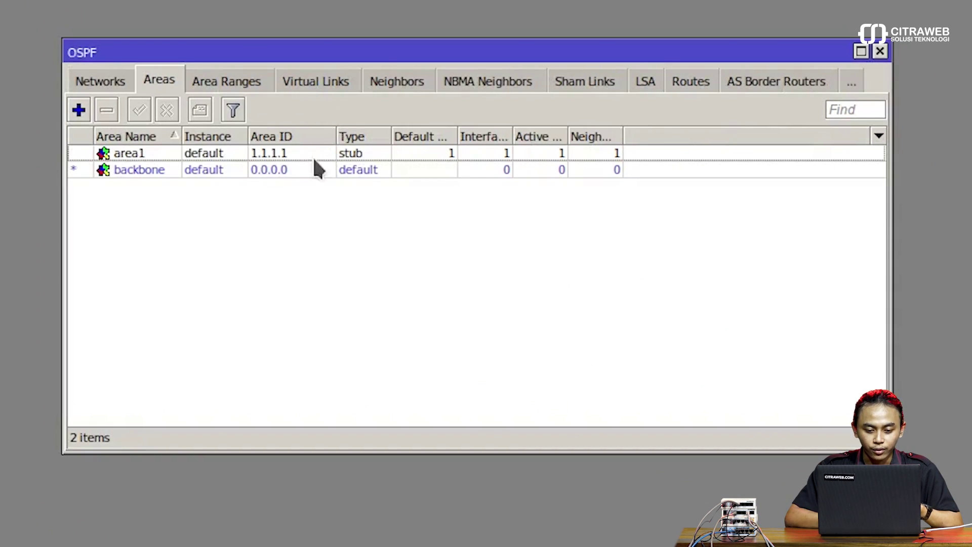
double_click(229, 154)
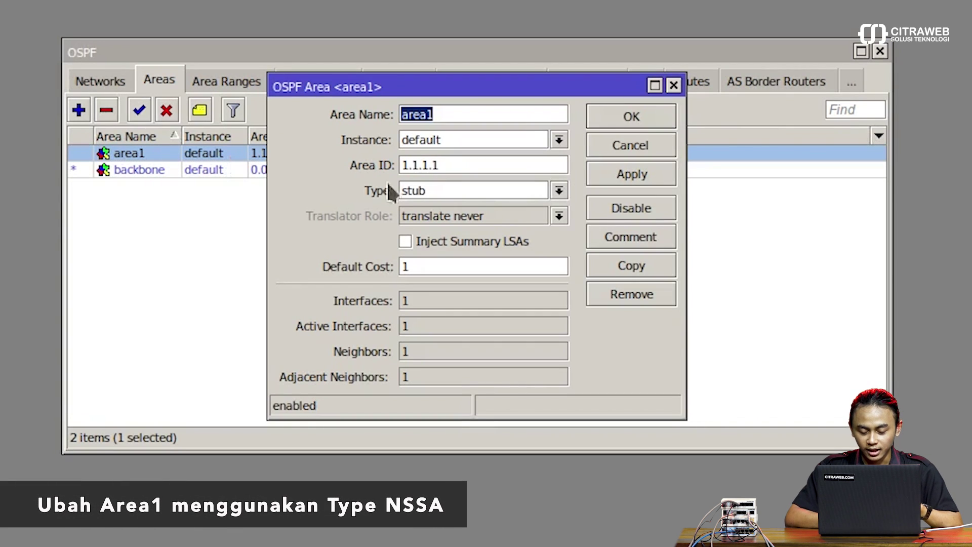
left_click(496, 190)
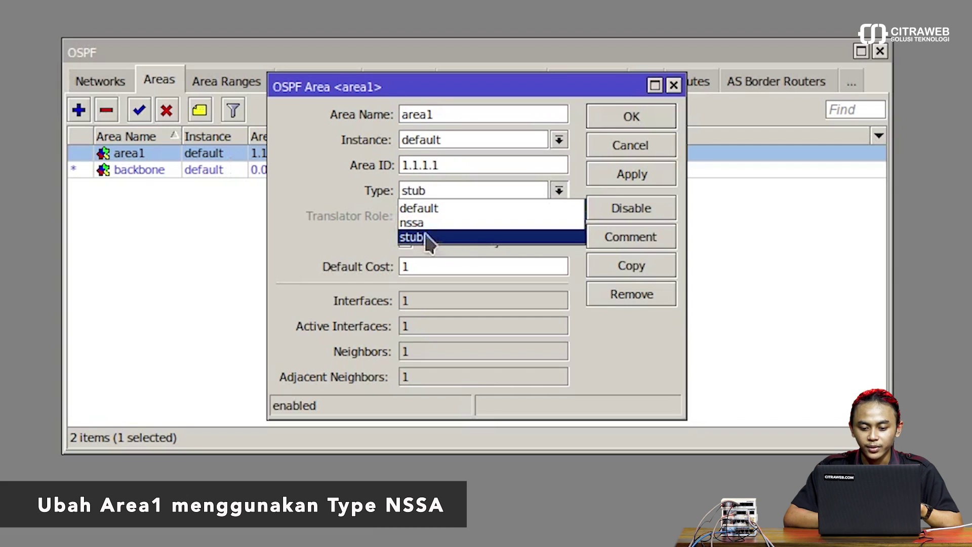
left_click(436, 223)
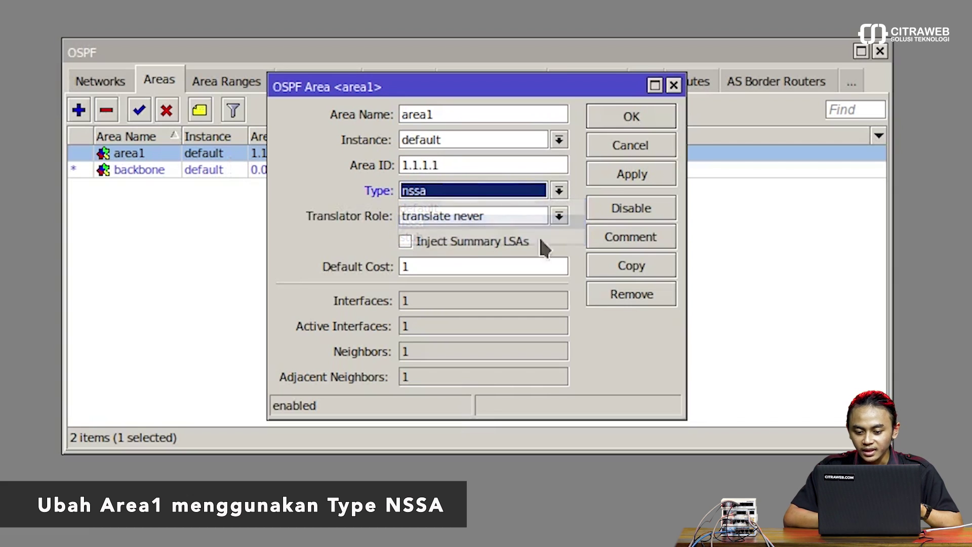
left_click(638, 174)
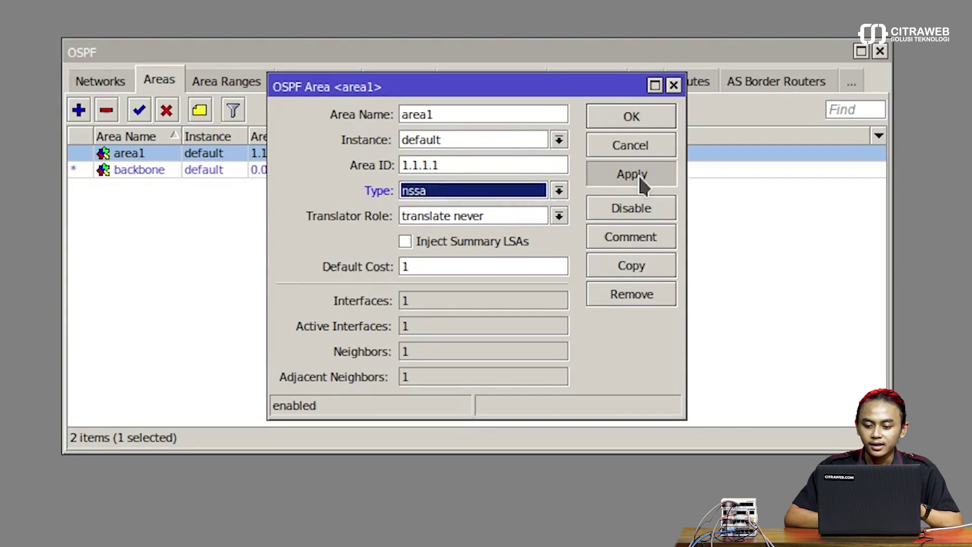
left_click(635, 117)
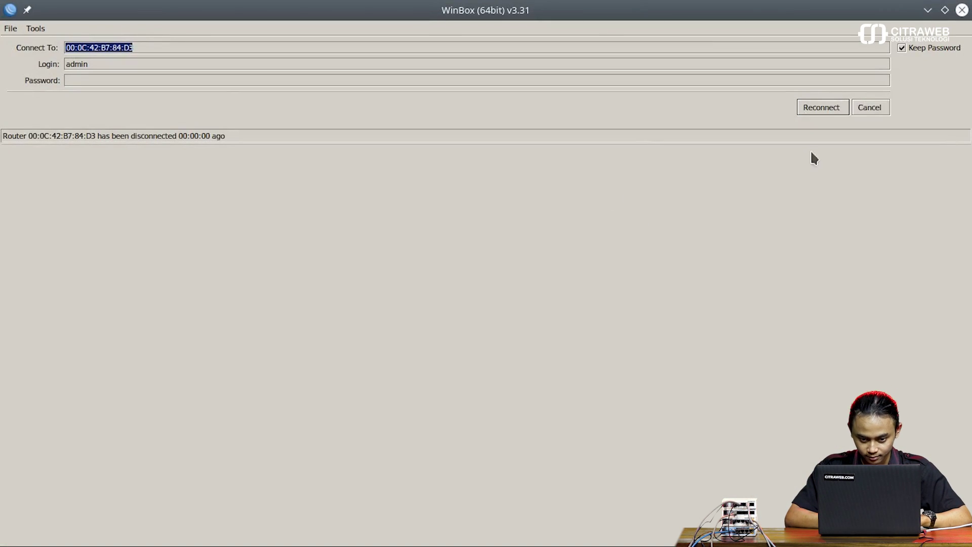
Dismiss the reconnect prompt, connect to the IR 2 router at MAC address 00:0C:42:C2:38:A0, and maximize its window
left_click(883, 107)
left_click(55, 205)
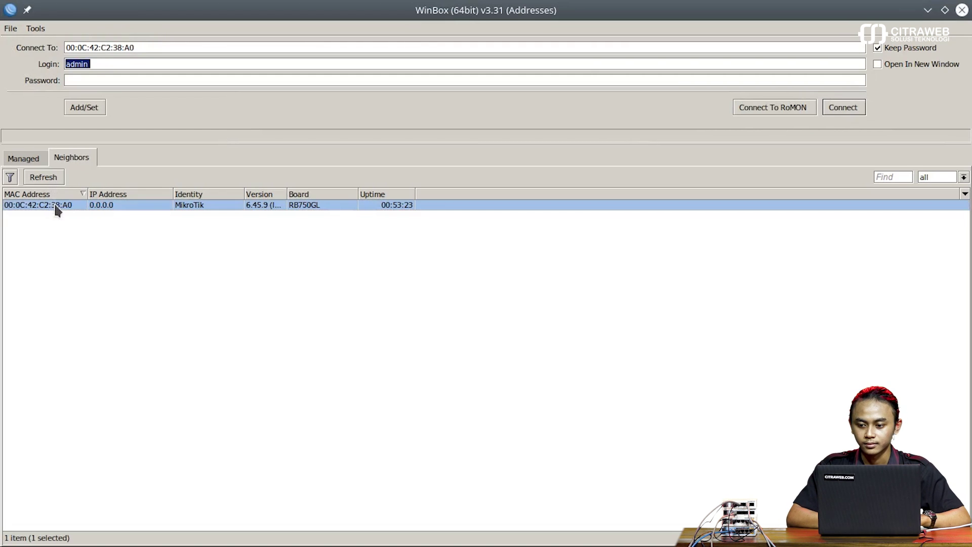
left_click(855, 107)
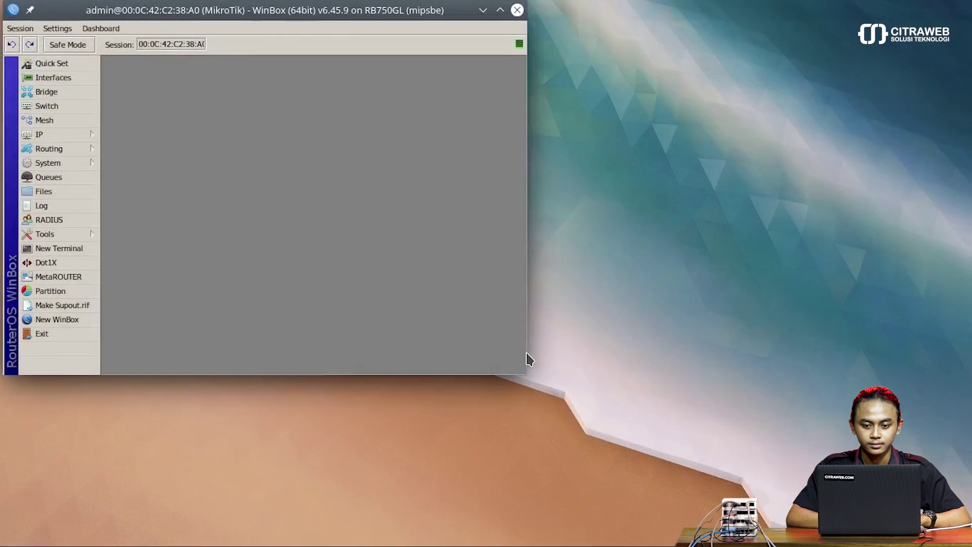
left_click(503, 11)
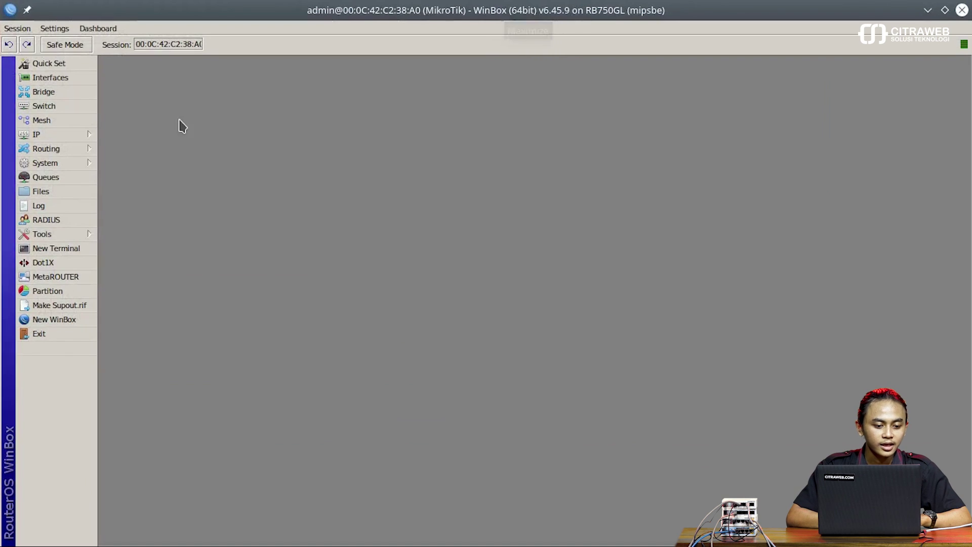
Change the type of OSPF area1 on the IR 2 router to nssa, save it, and close the OSPF window
left_click(68, 150)
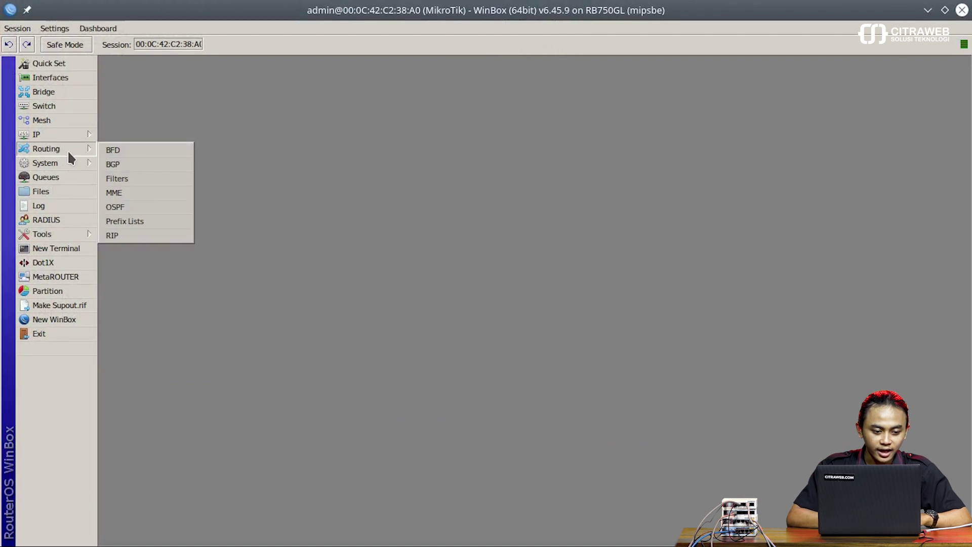
left_click(131, 207)
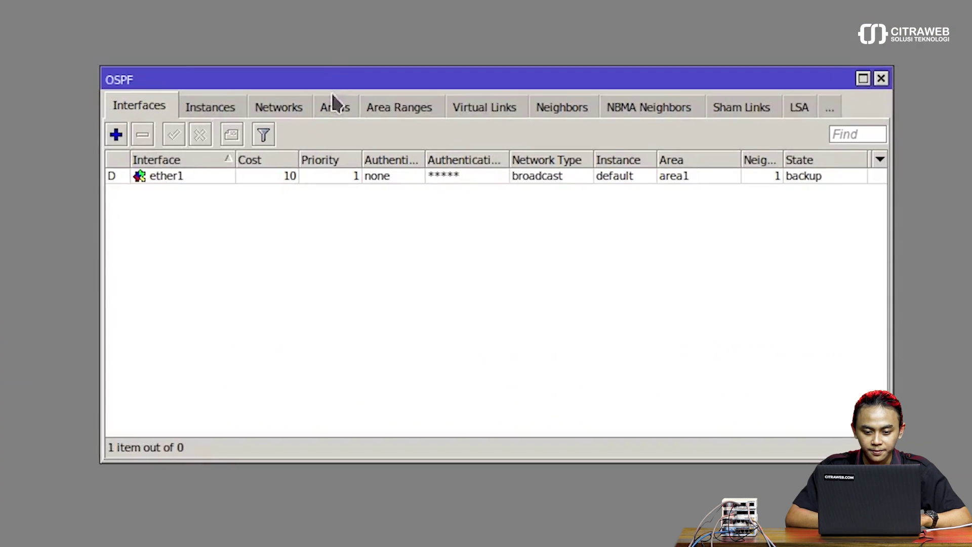
left_click(335, 104)
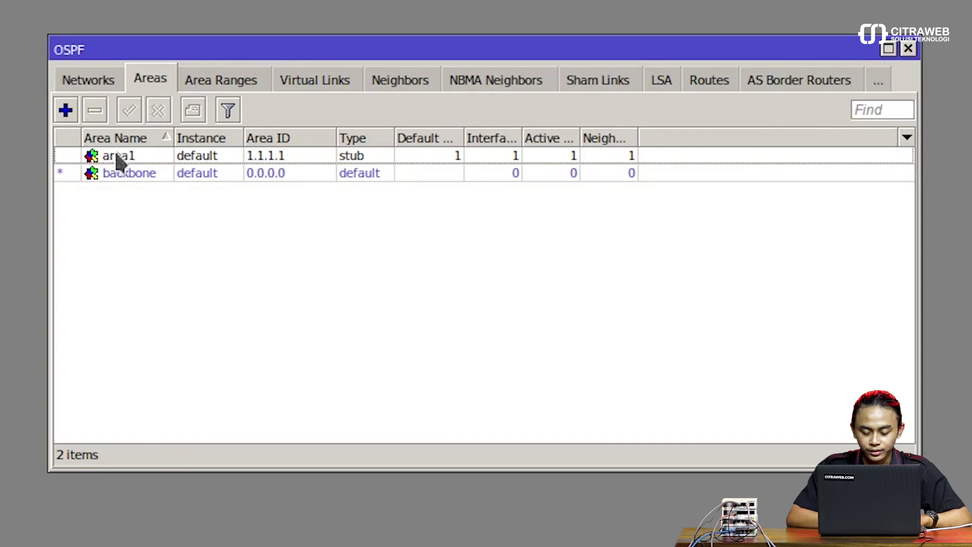
double_click(116, 154)
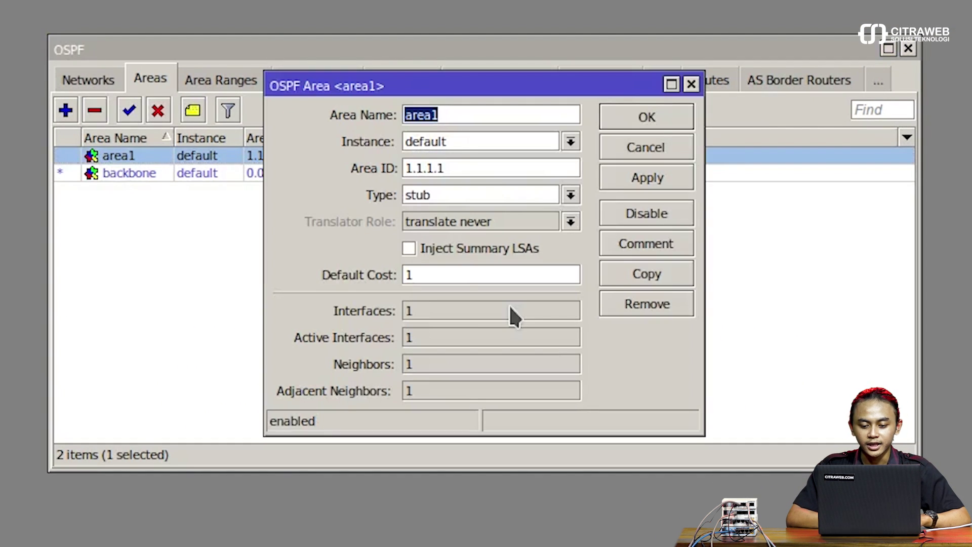
left_click(486, 192)
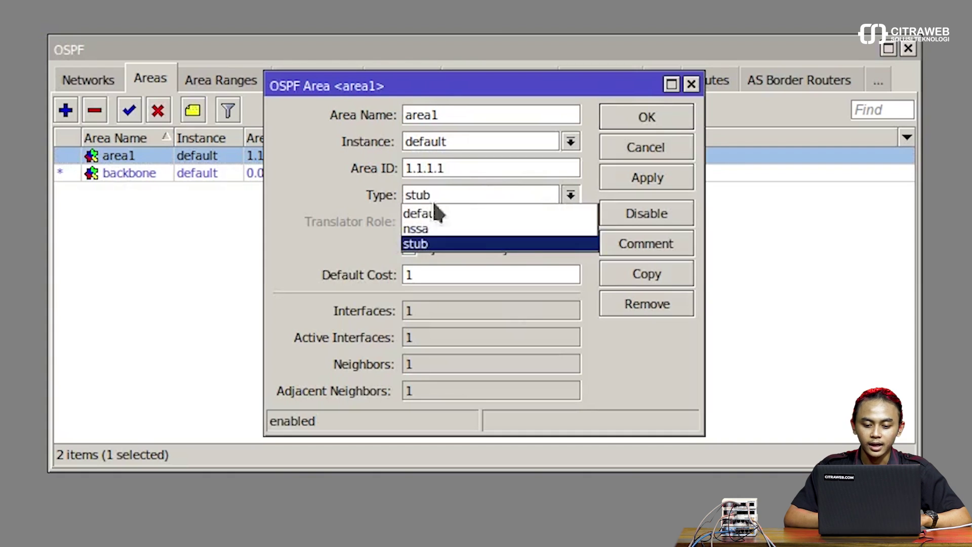
left_click(414, 227)
left_click(653, 182)
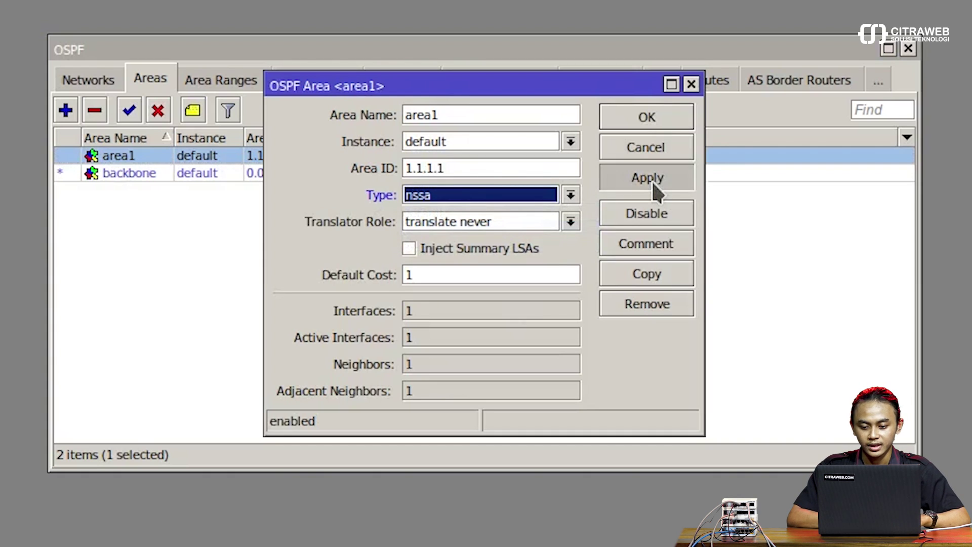
left_click(647, 122)
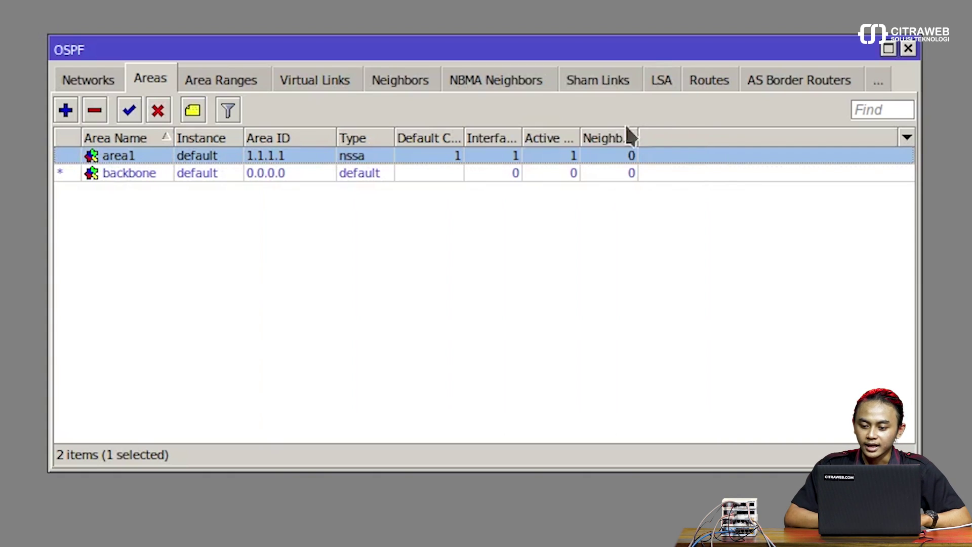
left_click(908, 49)
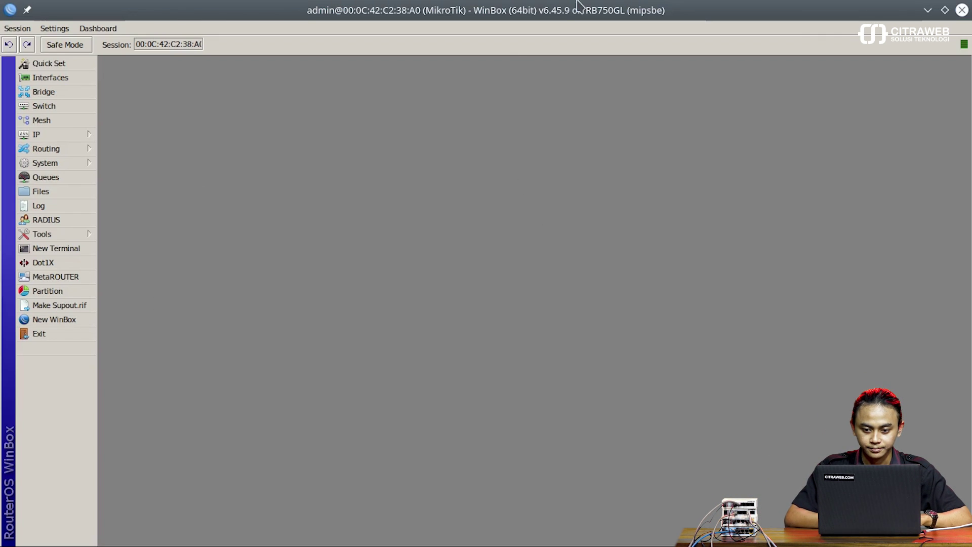
End the IR 2 session and connect to the IR 1 router at 00:0C:42:B7:84:D3 in a maximized window
double_click(556, 11)
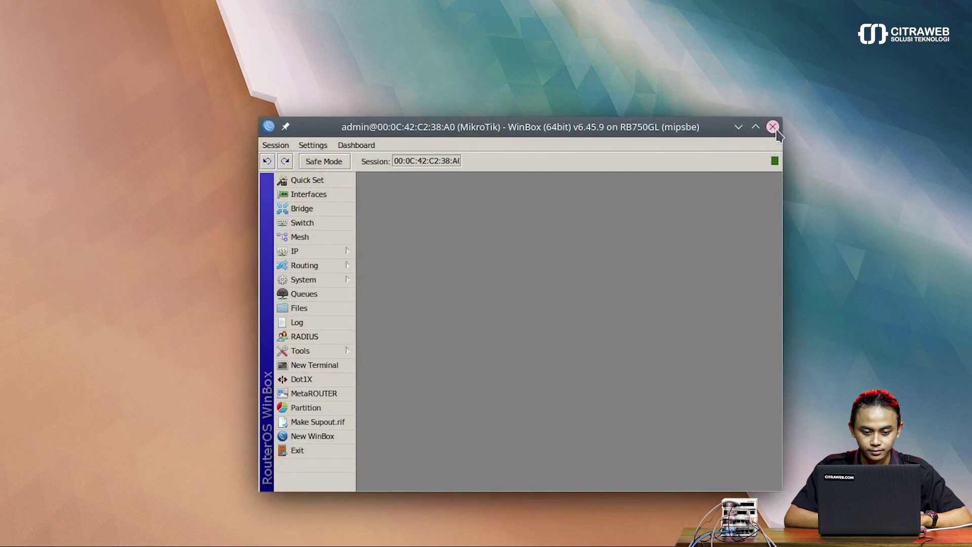
left_click(773, 127)
left_click(880, 106)
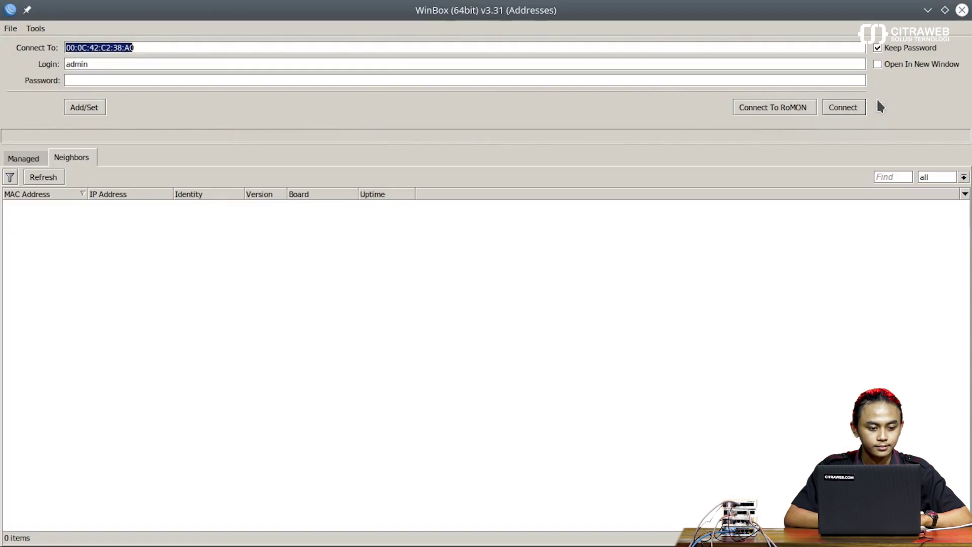
left_click(45, 178)
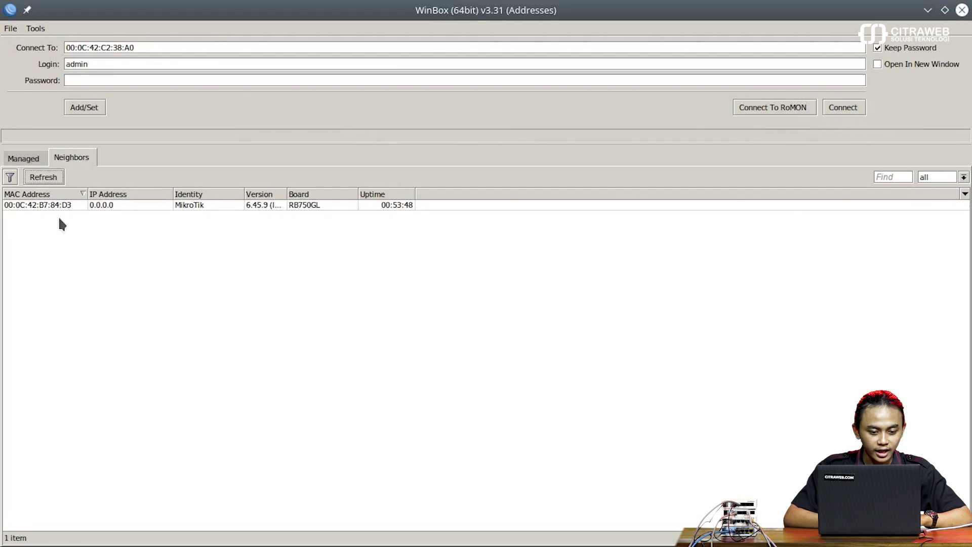
left_click(51, 207)
left_click(850, 108)
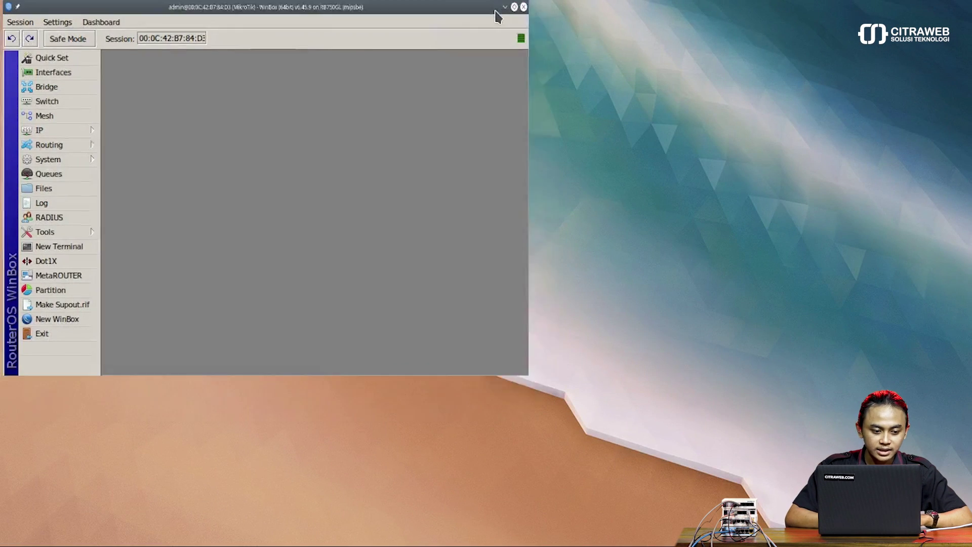
left_click(500, 10)
Open the IR 1 router's route list and inspect the route to 10.10.10.0/24
left_click(54, 135)
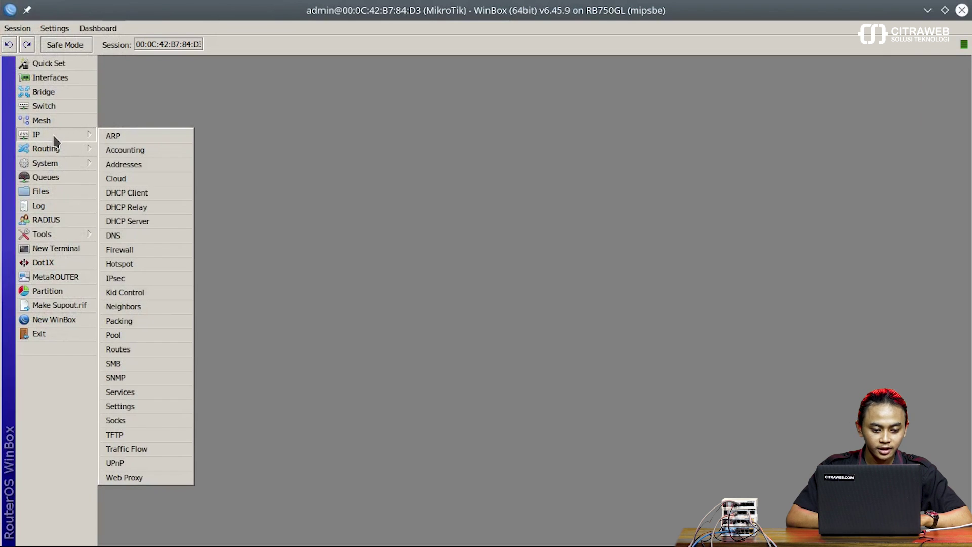
left_click(129, 349)
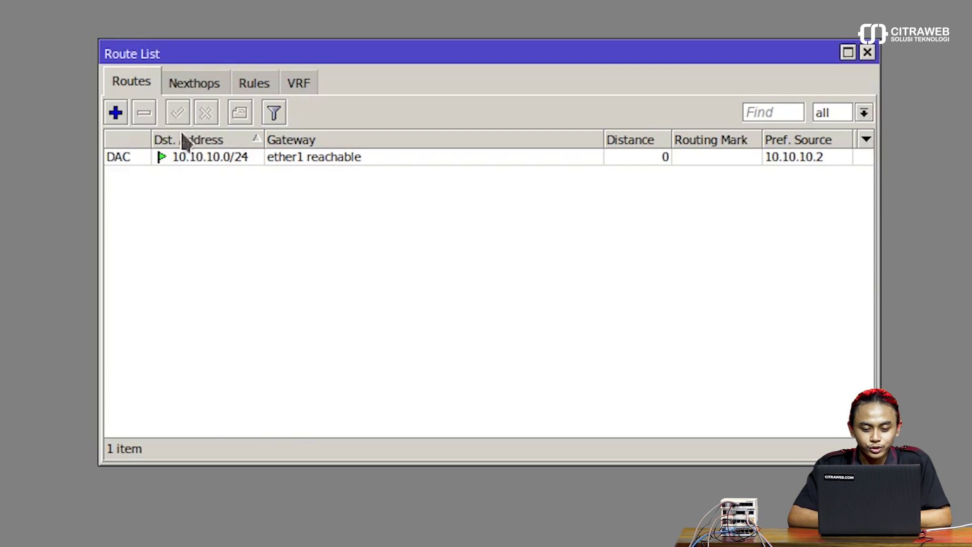
left_click(226, 158)
mouse_move(226, 158)
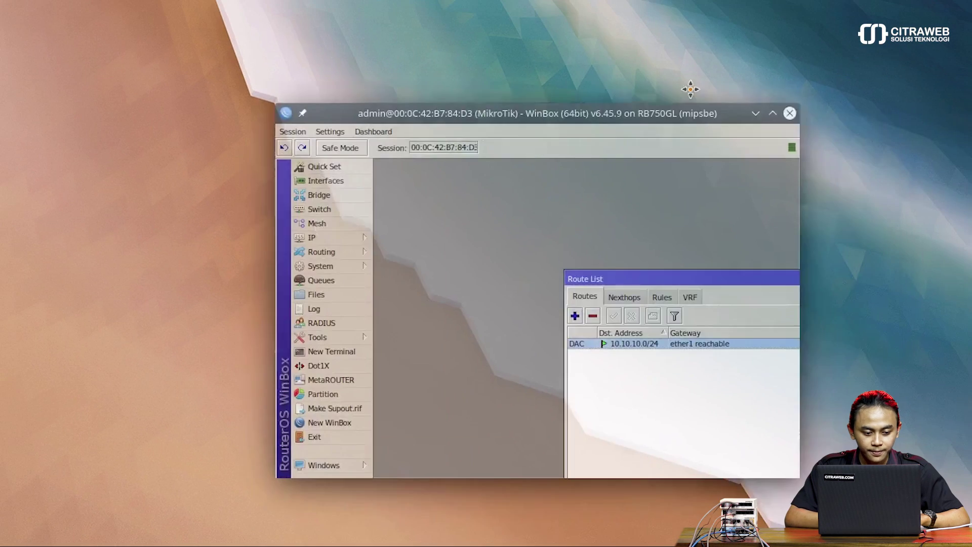
Maximize the session window again and disconnect from the IR 1 router
left_click_drag(690, 87, 699, 7)
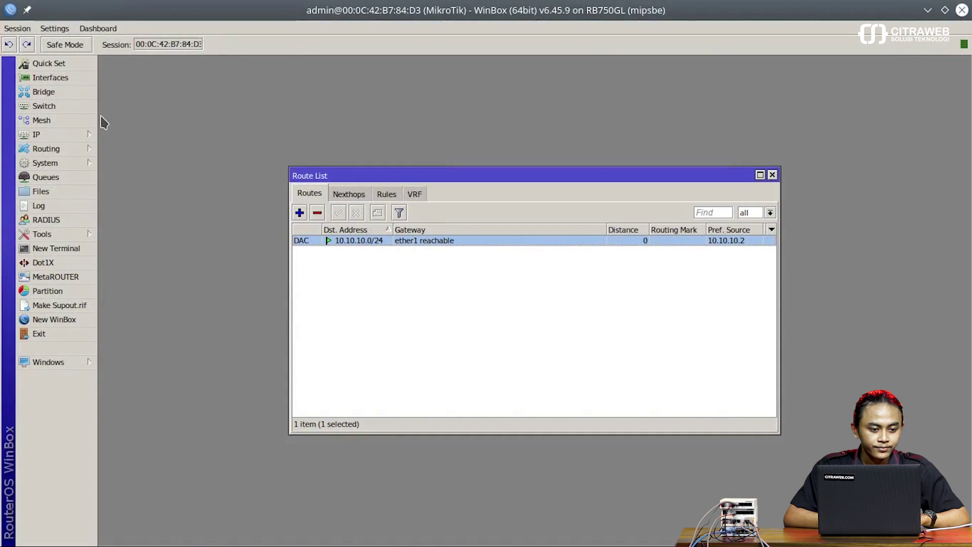
left_click(53, 29)
mouse_move(28, 34)
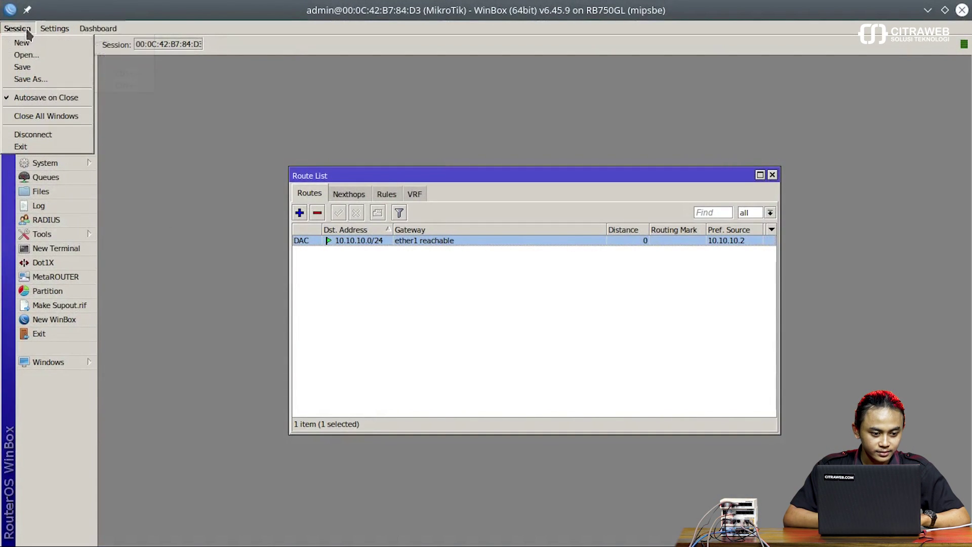
left_click(33, 134)
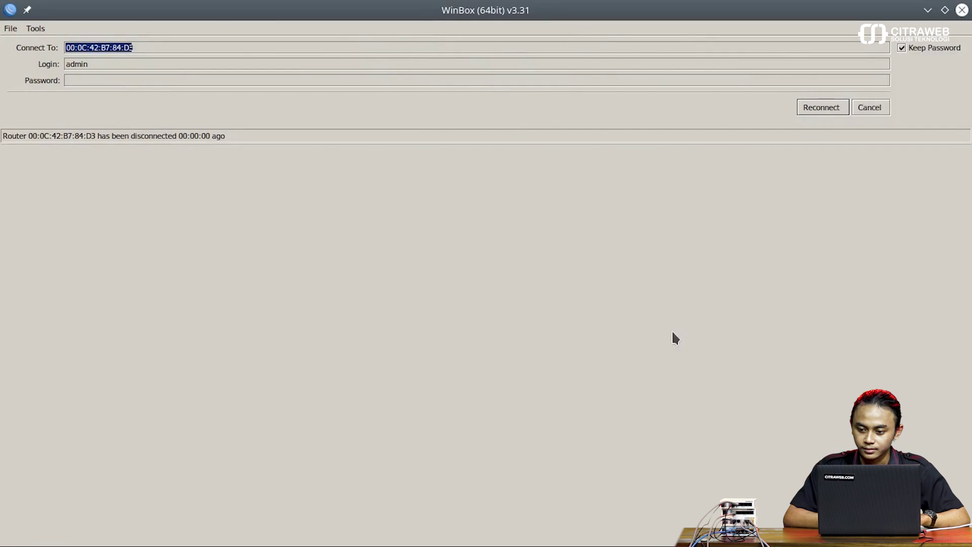
Refresh the neighbour list and connect to the ABR router at 4C:5E:0C:AA:16:38, skipping the password change and maximizing the session window
left_click(874, 107)
left_click(41, 176)
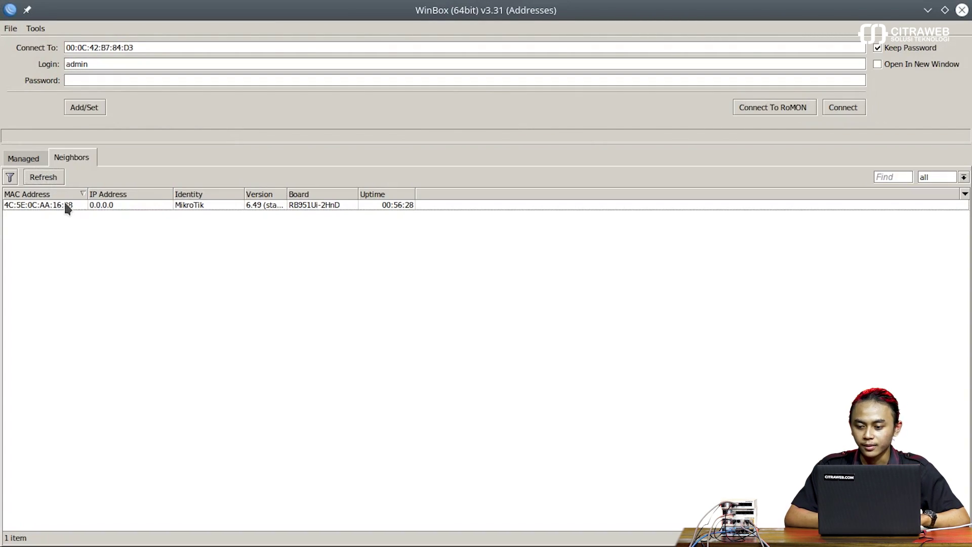
left_click(65, 205)
left_click(850, 108)
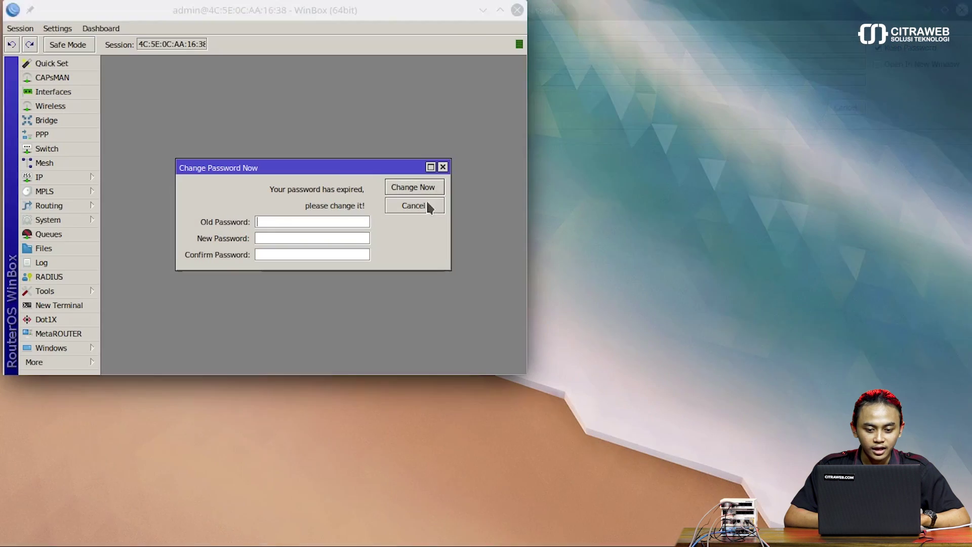
left_click(443, 167)
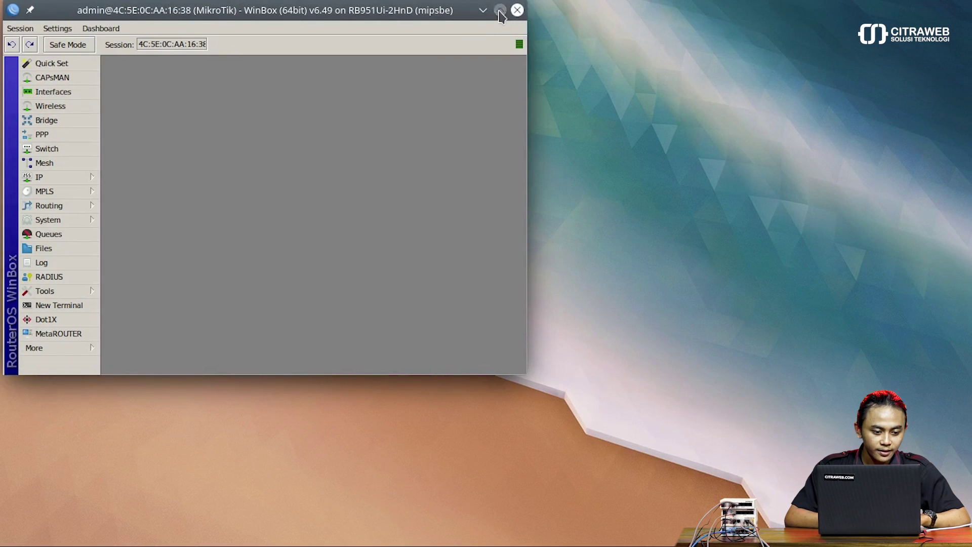
left_click(500, 10)
Change the type of OSPF area1 on the ABR router to nssa and save it
left_click(60, 202)
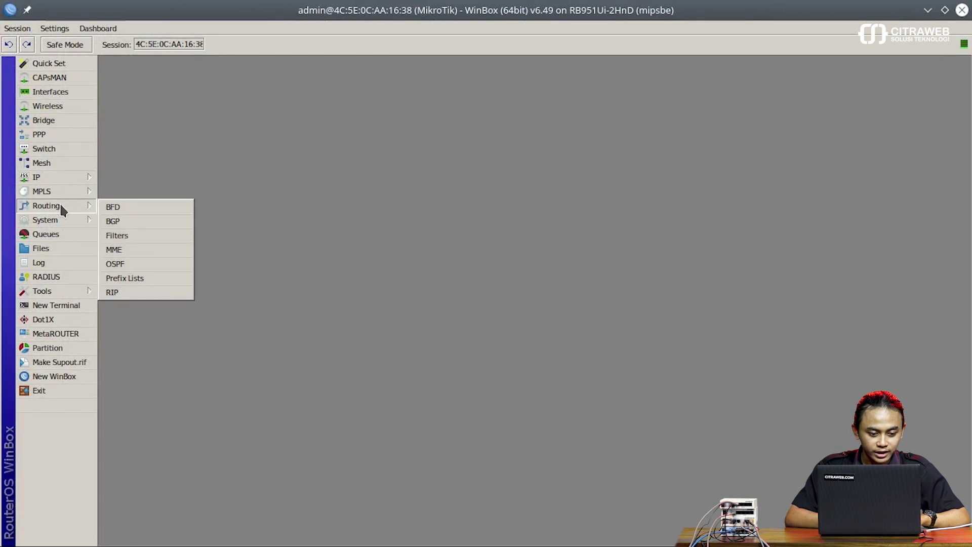
left_click(120, 264)
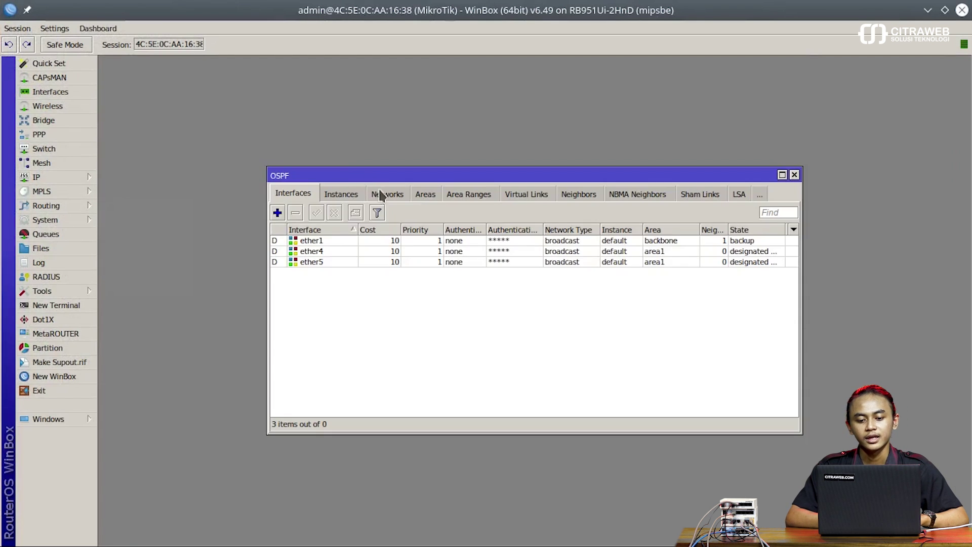
left_click(418, 192)
left_click(366, 238)
double_click(222, 152)
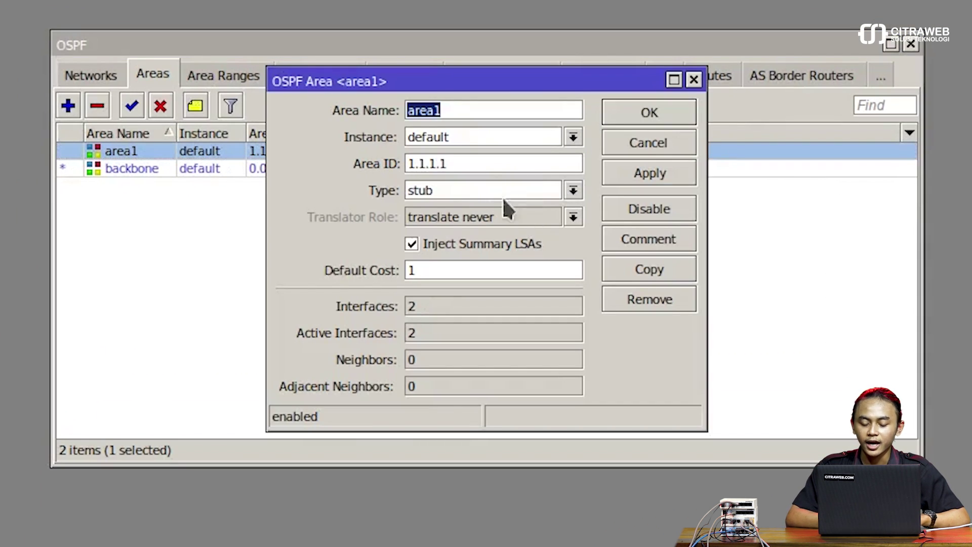
left_click(487, 191)
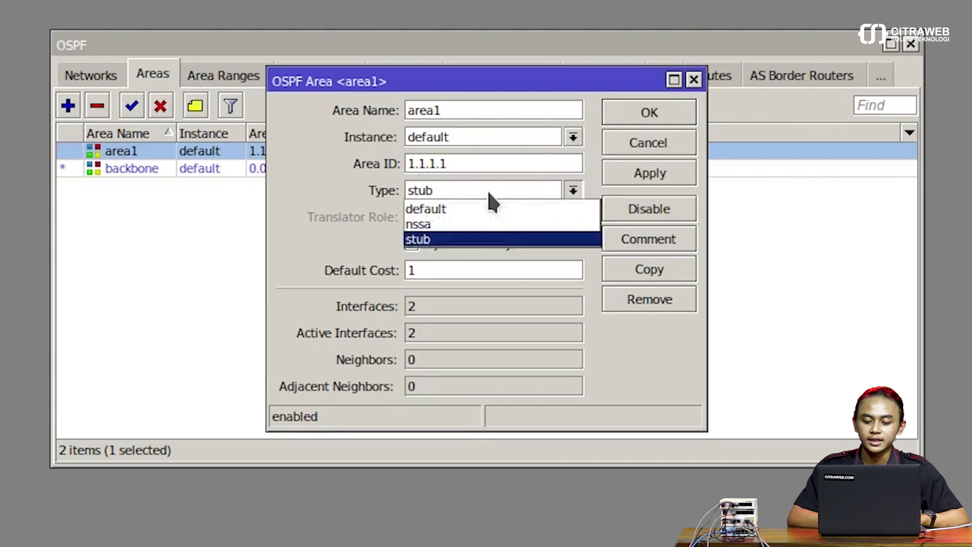
left_click(430, 221)
left_click(637, 175)
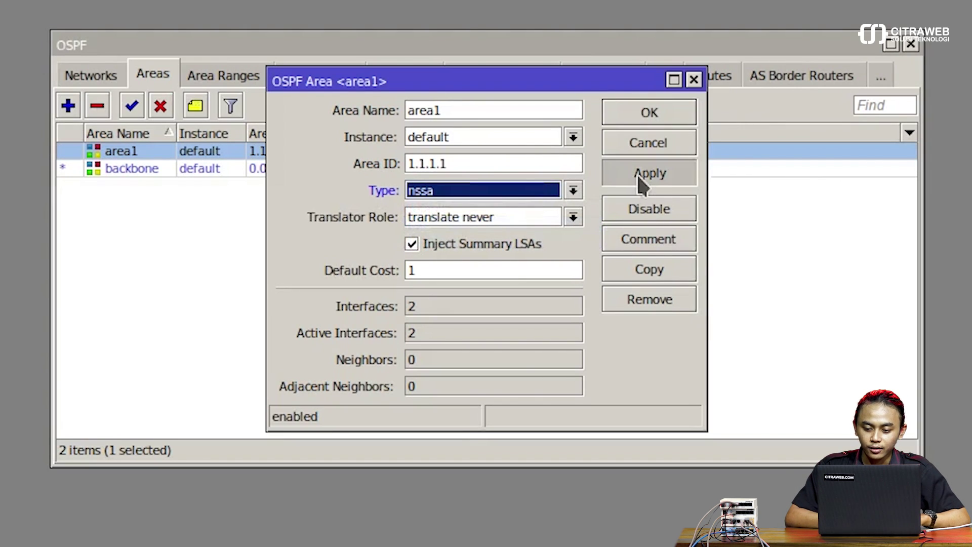
left_click(673, 122)
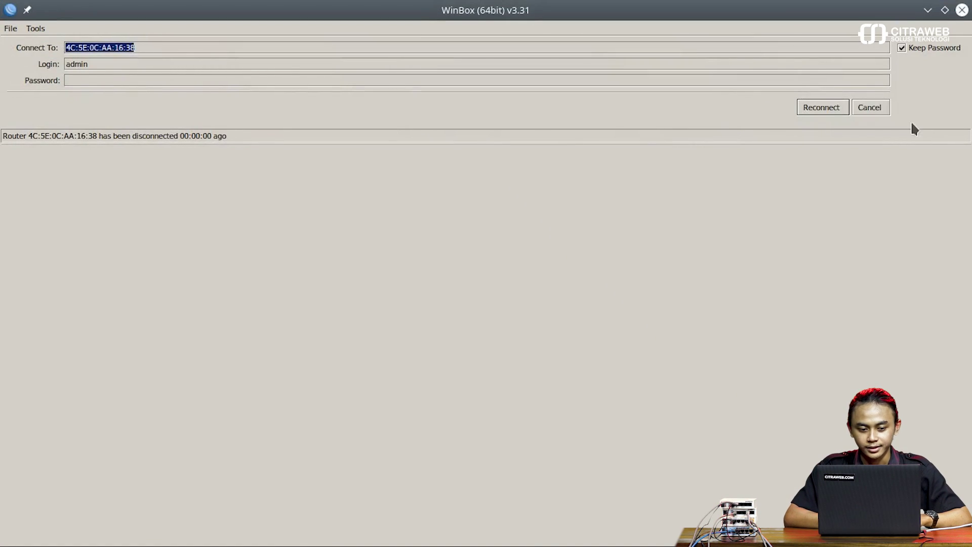
Return to the neighbour list and connect to the IR 1 router at 00:0C:42:B7:84:D3 in a maximized window
left_click(880, 102)
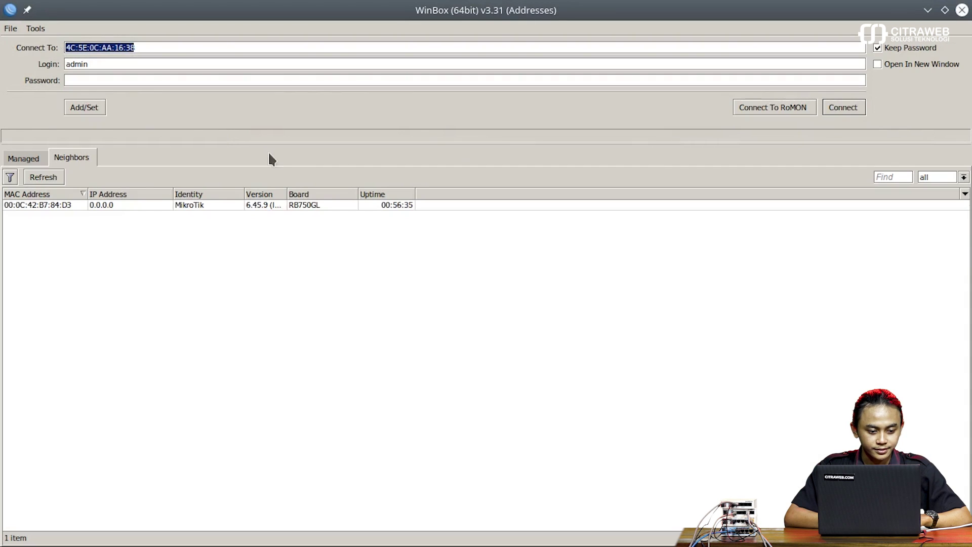
left_click(69, 204)
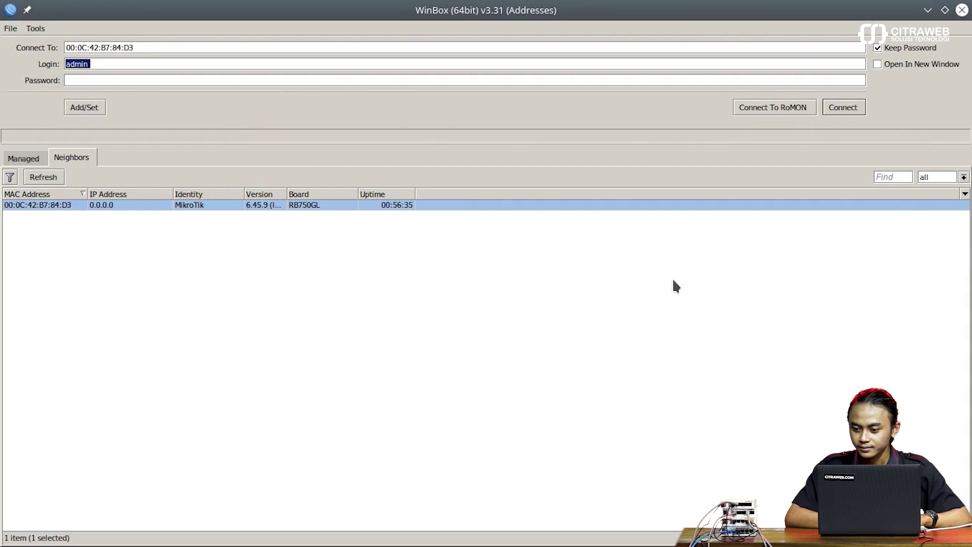
left_click(851, 108)
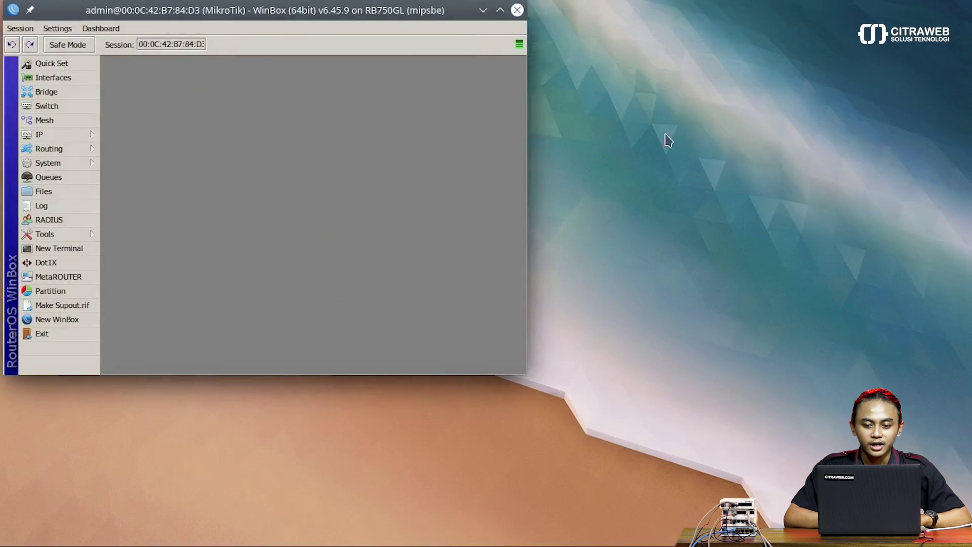
left_click(500, 10)
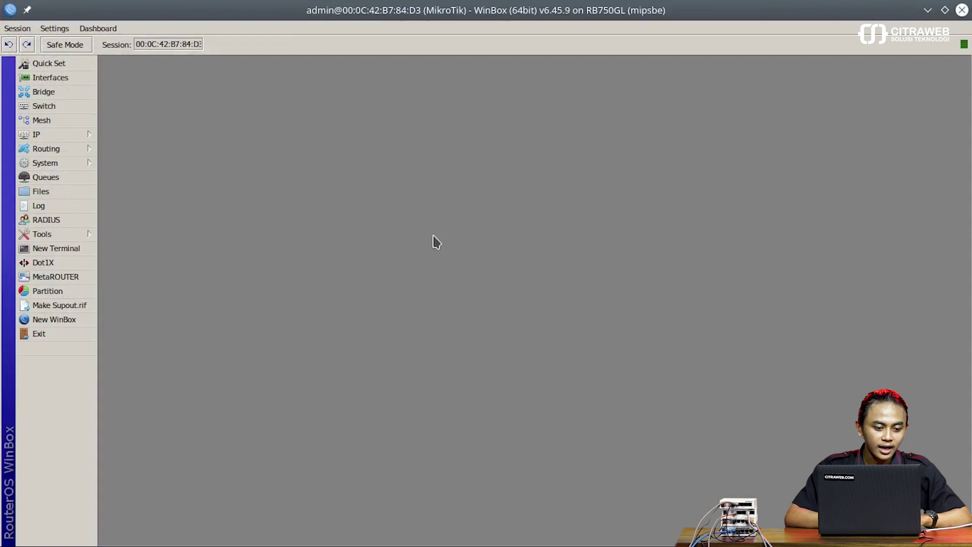
Open the IR 1 router's route list, widen the destination address column, and inspect the route to 192.168.68.0/24
left_click(59, 135)
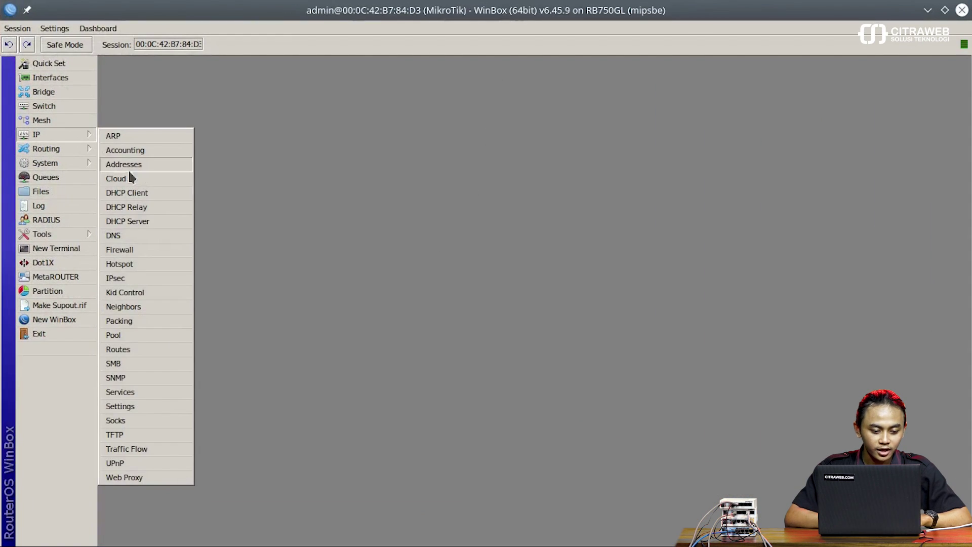
left_click(132, 349)
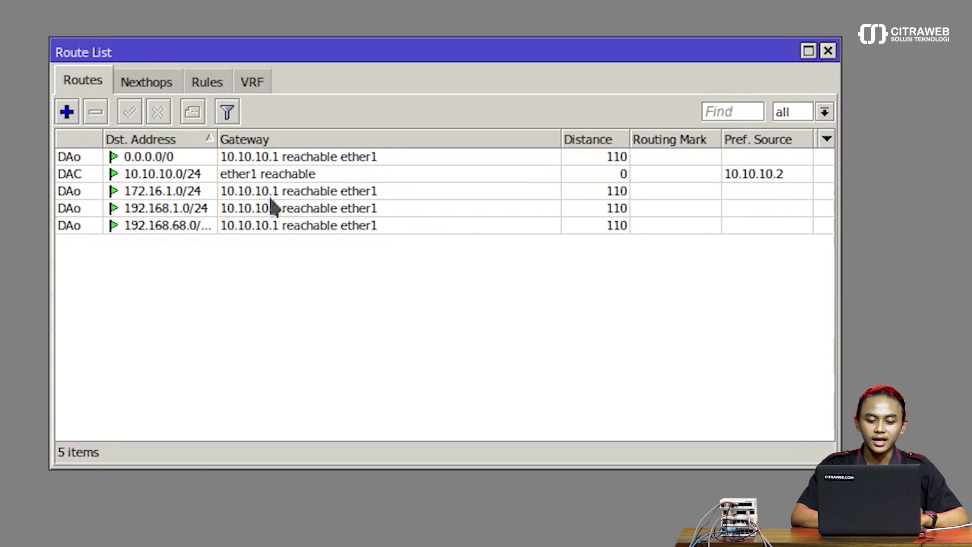
left_click_drag(217, 133, 240, 132)
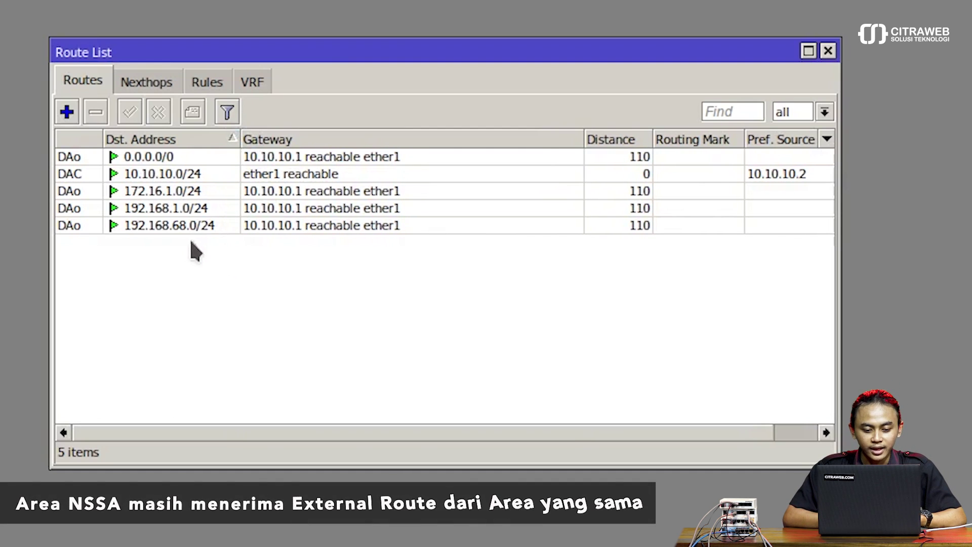
left_click(202, 227)
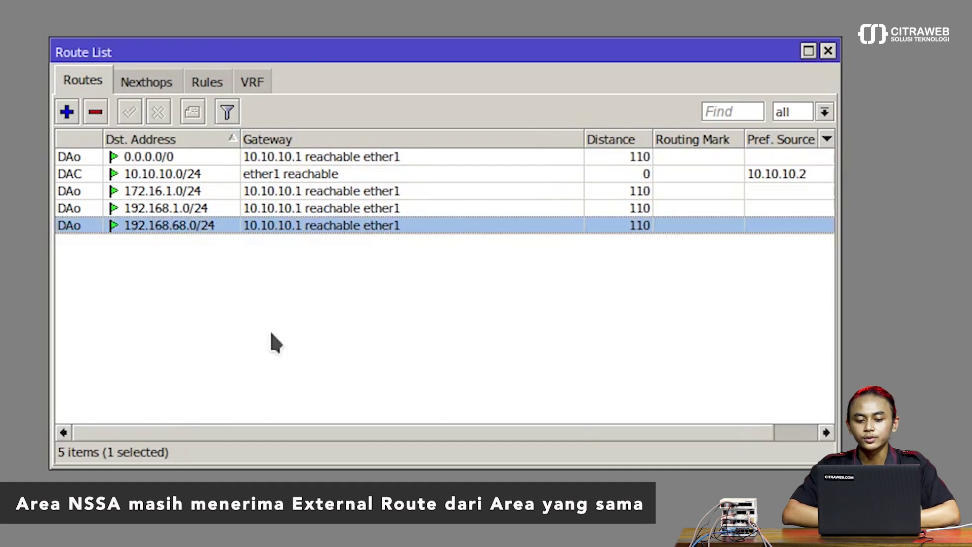